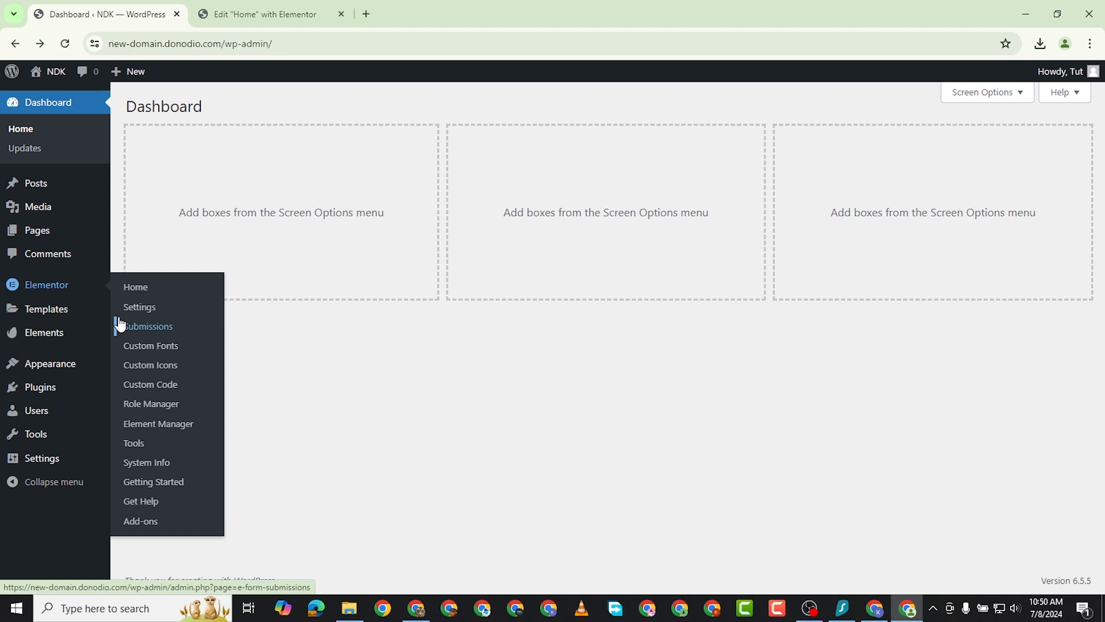
Create a new template of type Popup named "Pop" from the Elementor template library's popup section.
mouse_move(63, 370)
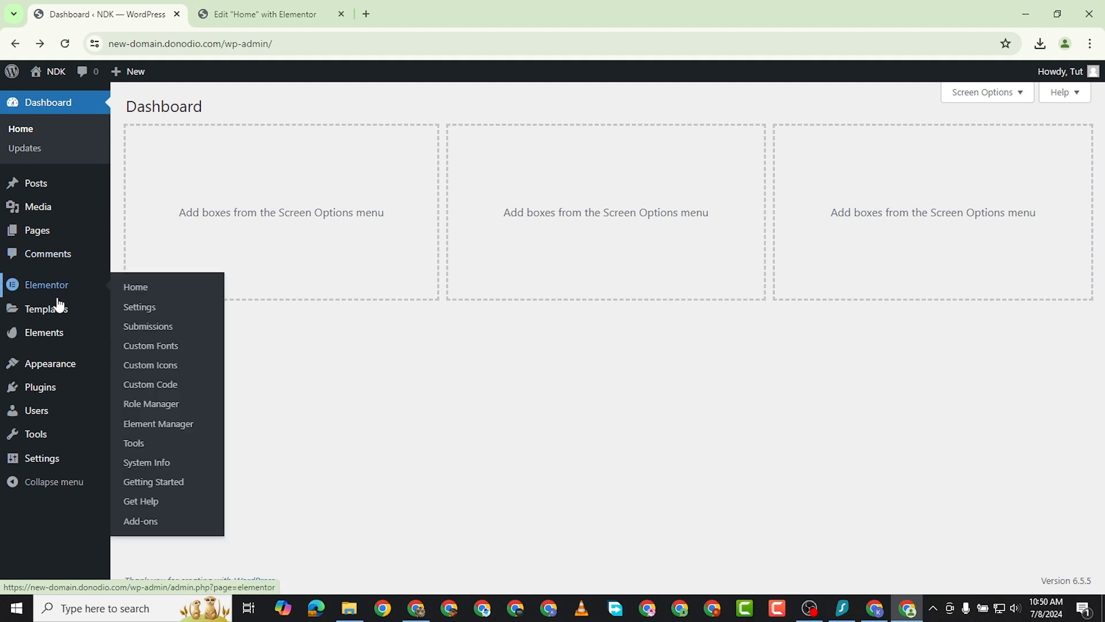
mouse_move(55, 346)
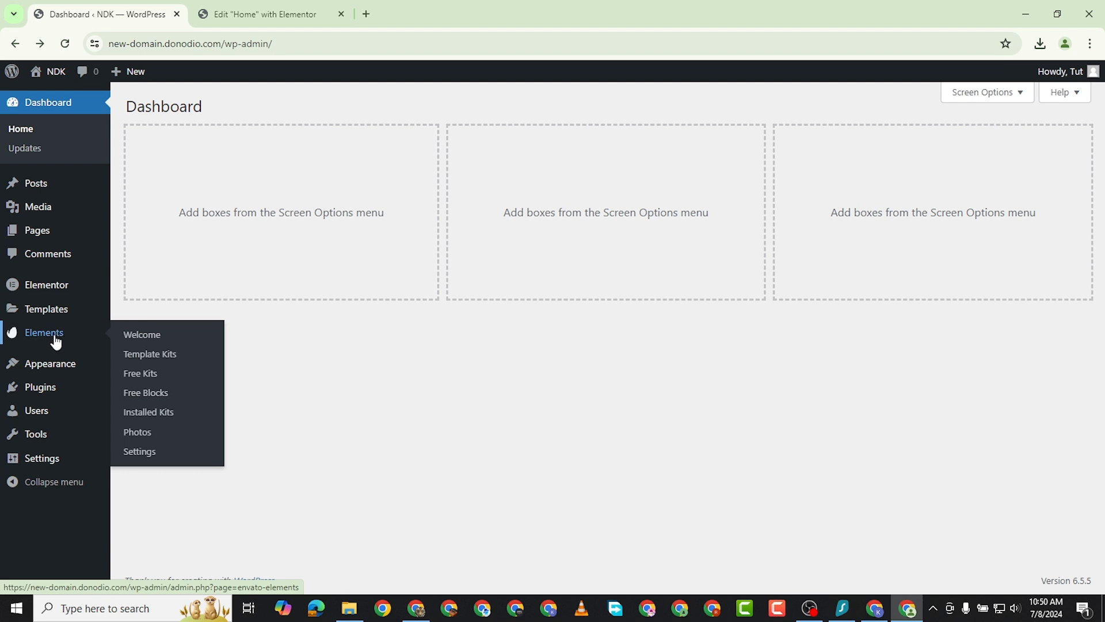
mouse_move(48, 316)
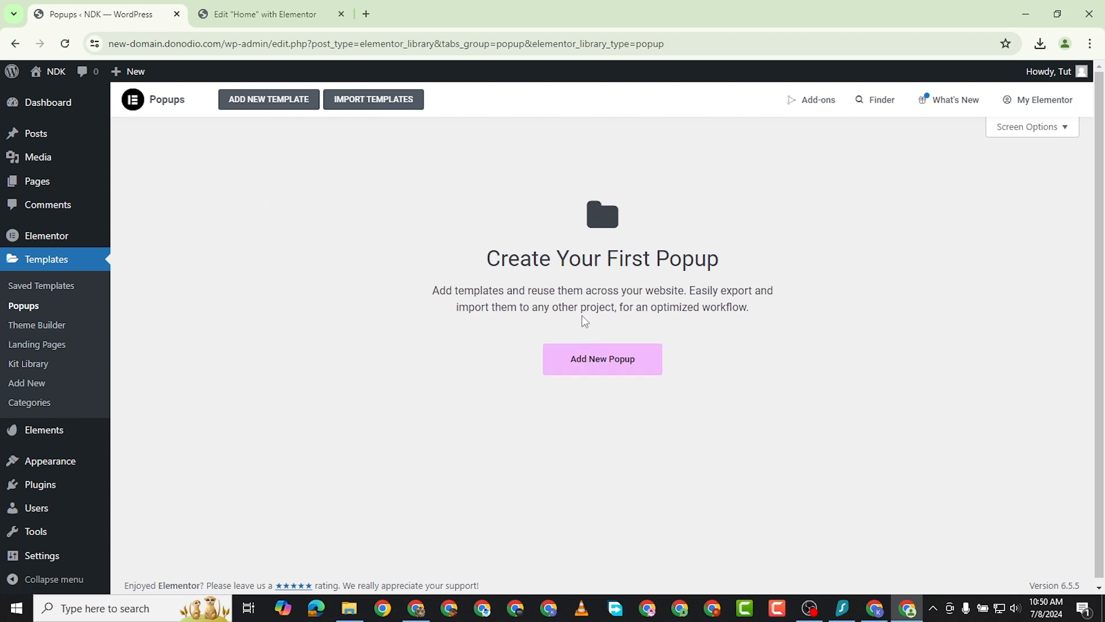
left_click(619, 362)
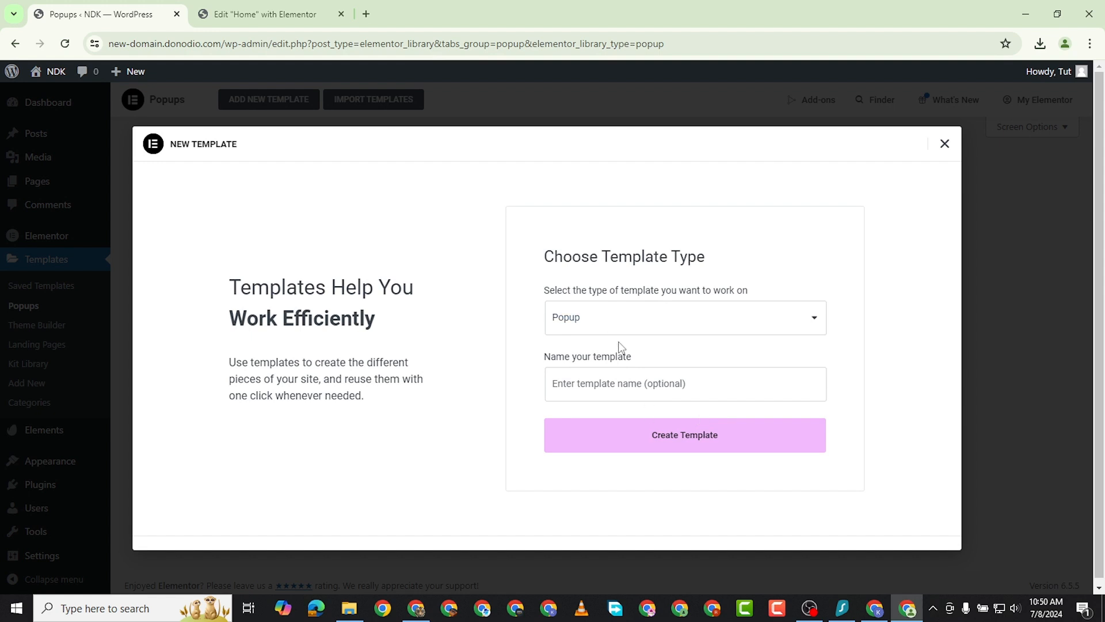
left_click(703, 322)
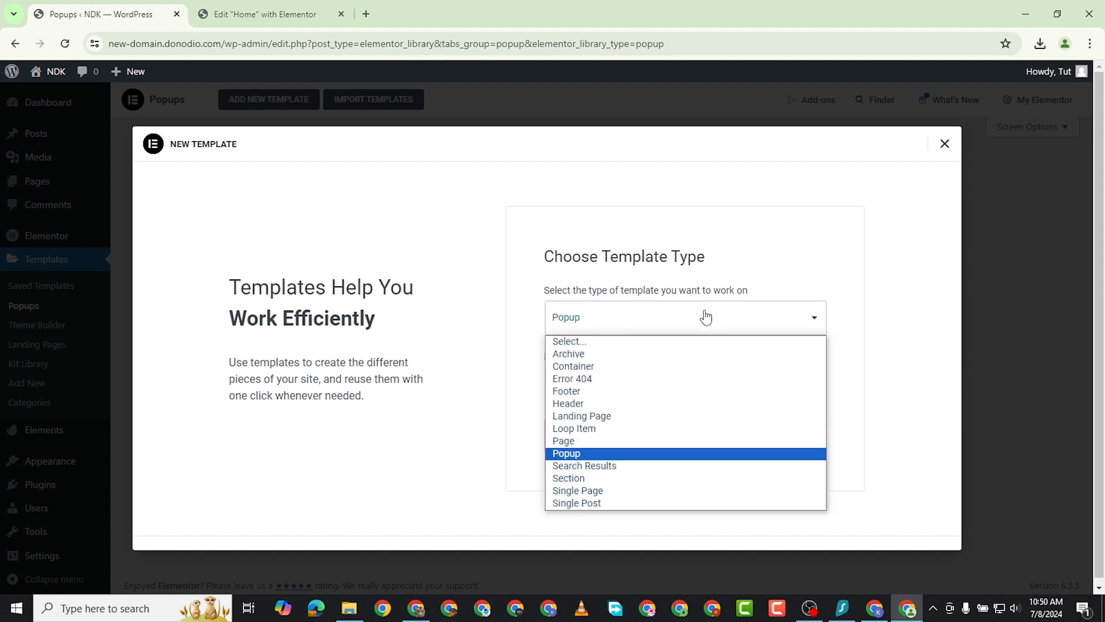
left_click(521, 383)
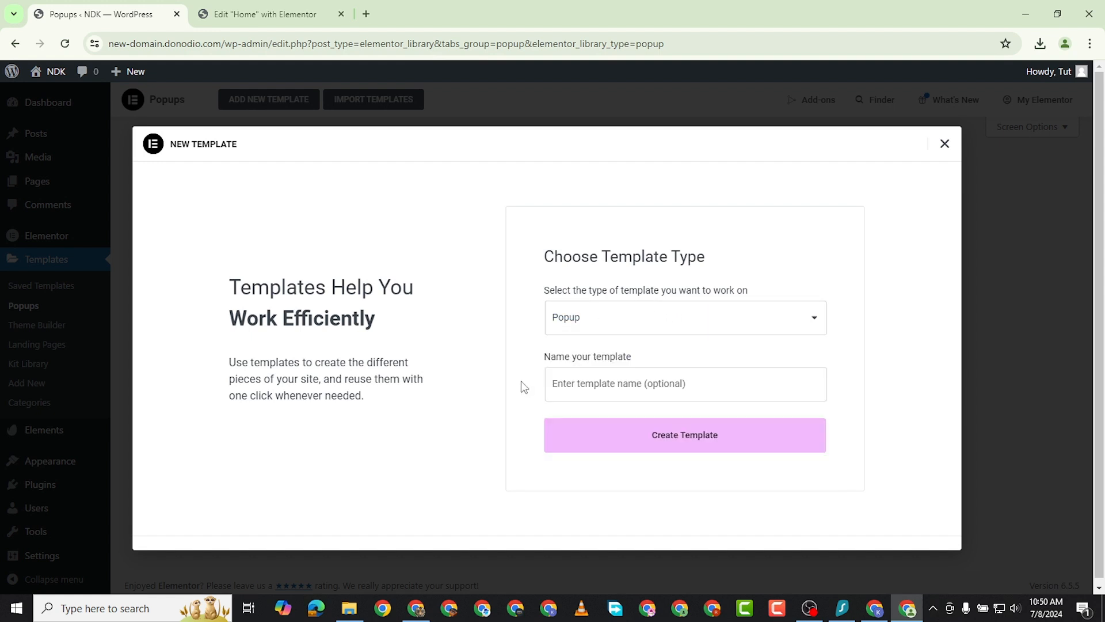
left_click(590, 378)
type("Pop")
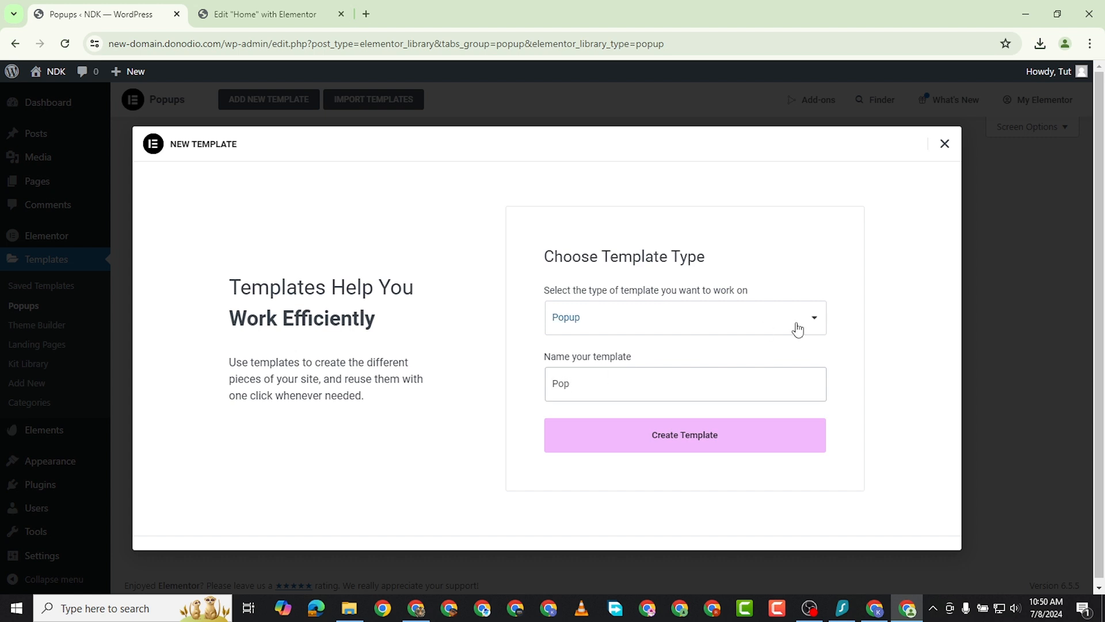
left_click(709, 434)
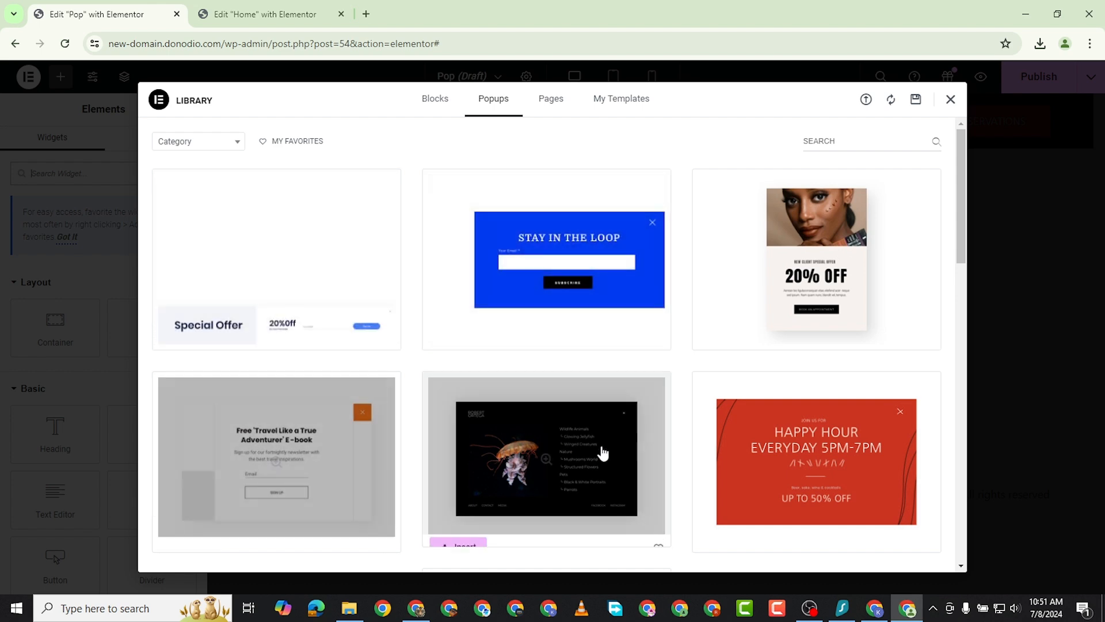
Dismiss the ready-made popup library and add a Flexbox container with two equal side-by-side columns to the blank popup.
scroll(454, 442, "down", 3)
scroll(345, 459, "down", 4)
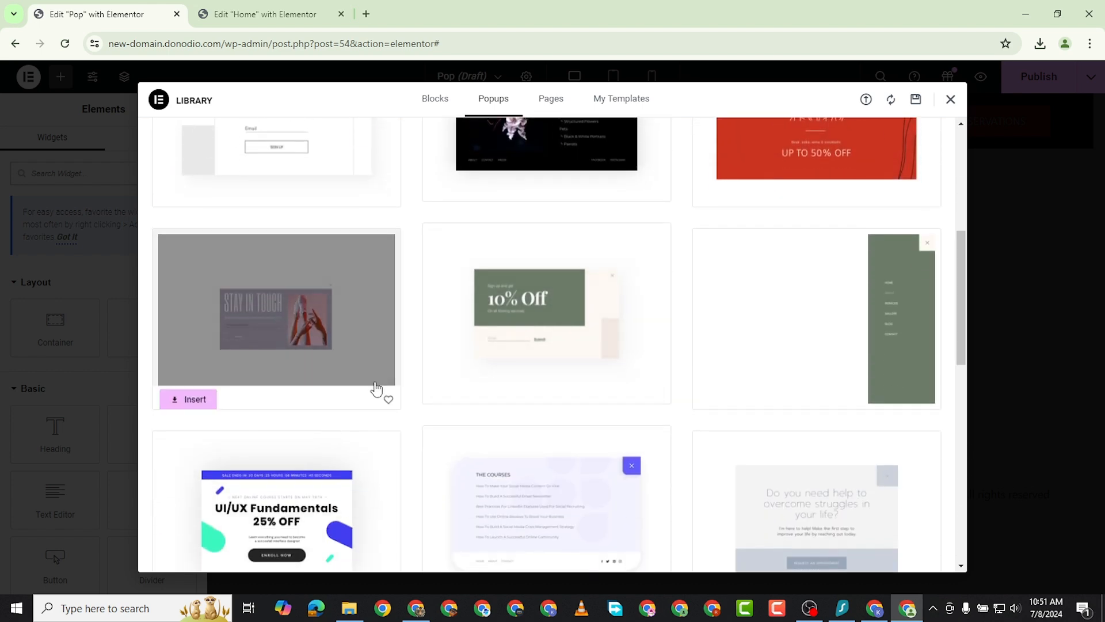
scroll(362, 446, "down", 6)
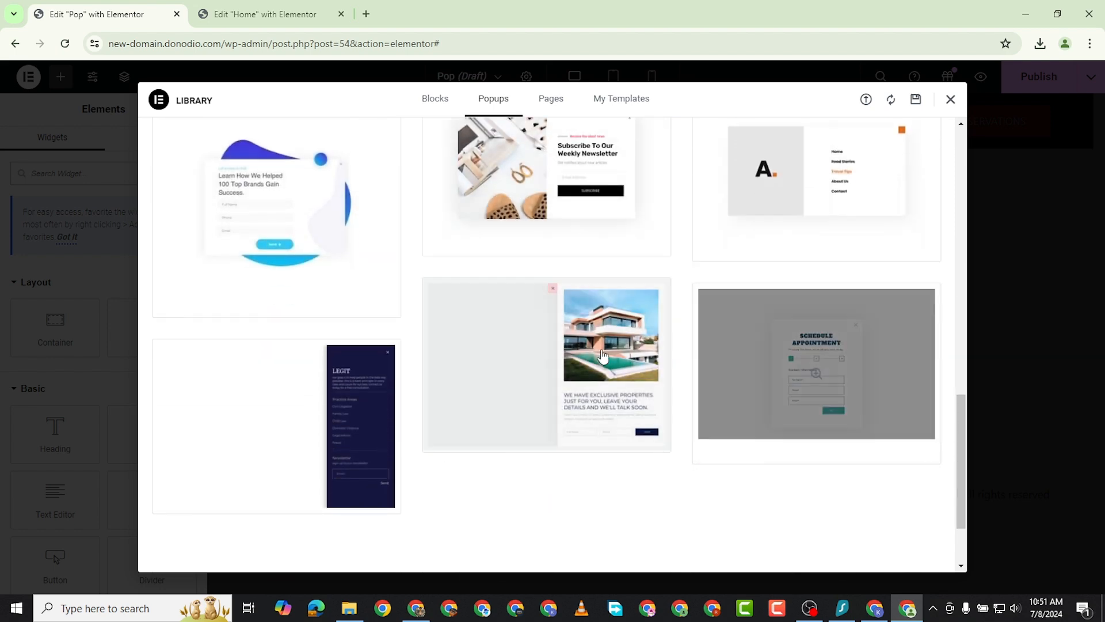
left_click(950, 99)
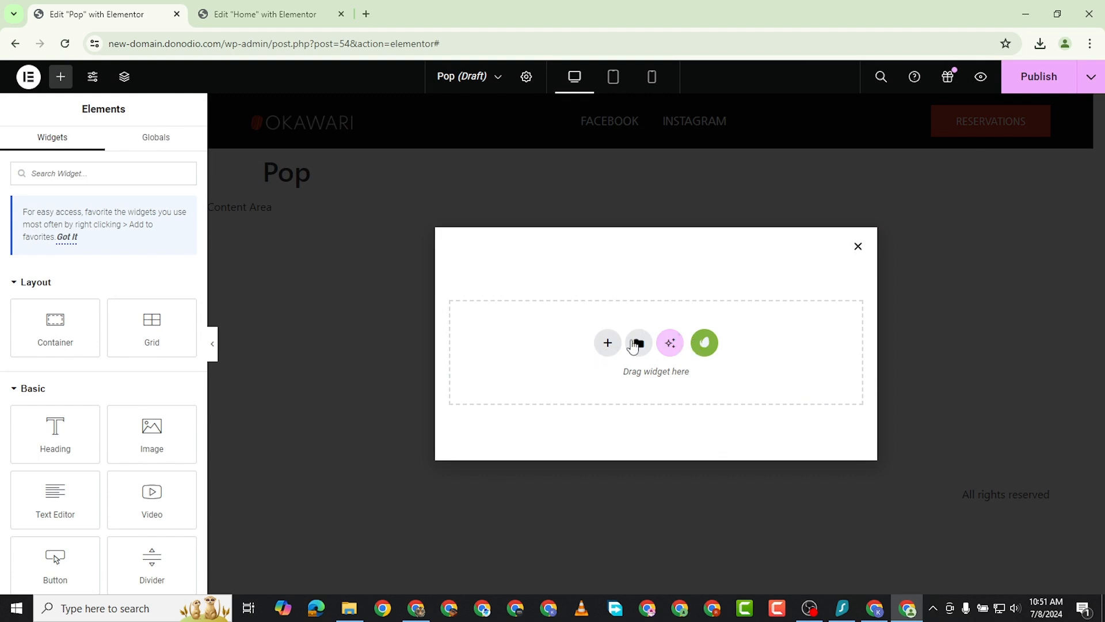
left_click(608, 343)
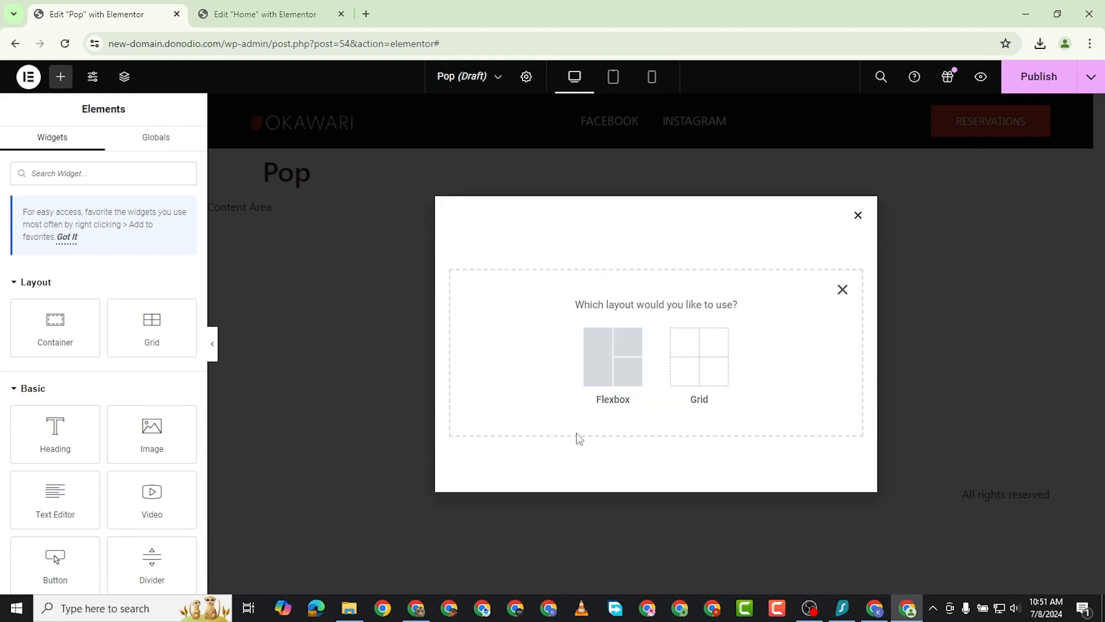
left_click(598, 360)
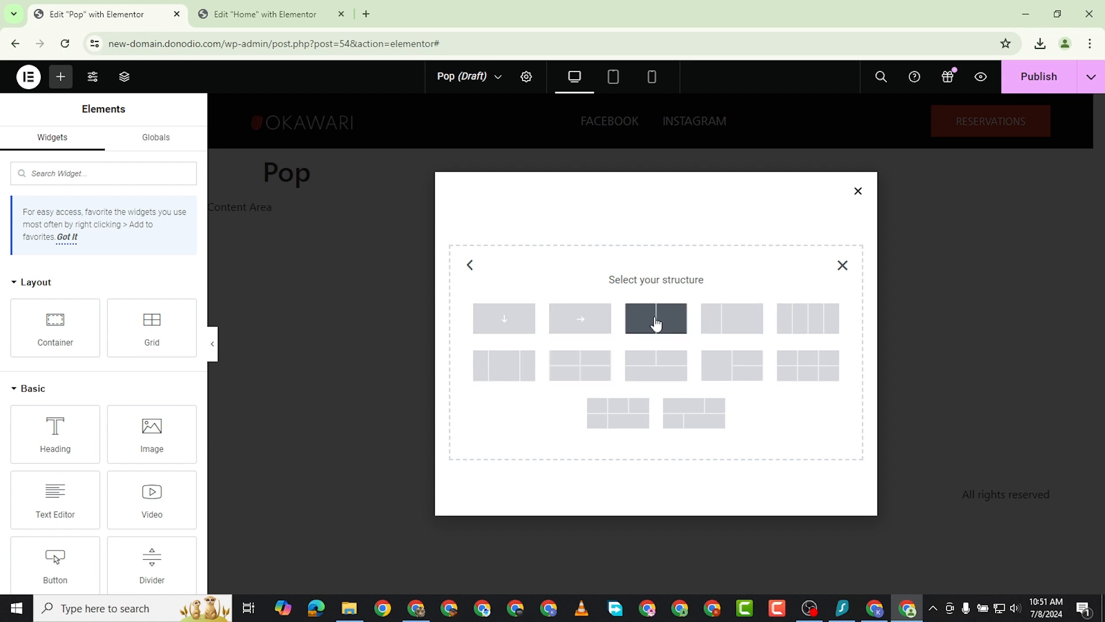
left_click(657, 324)
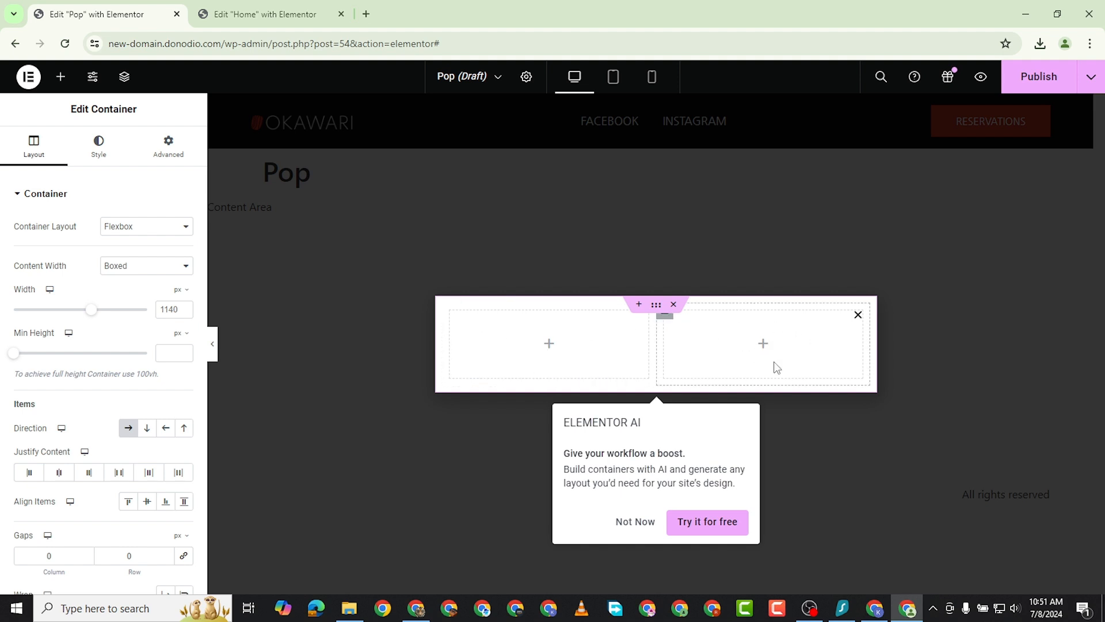
left_click(628, 527)
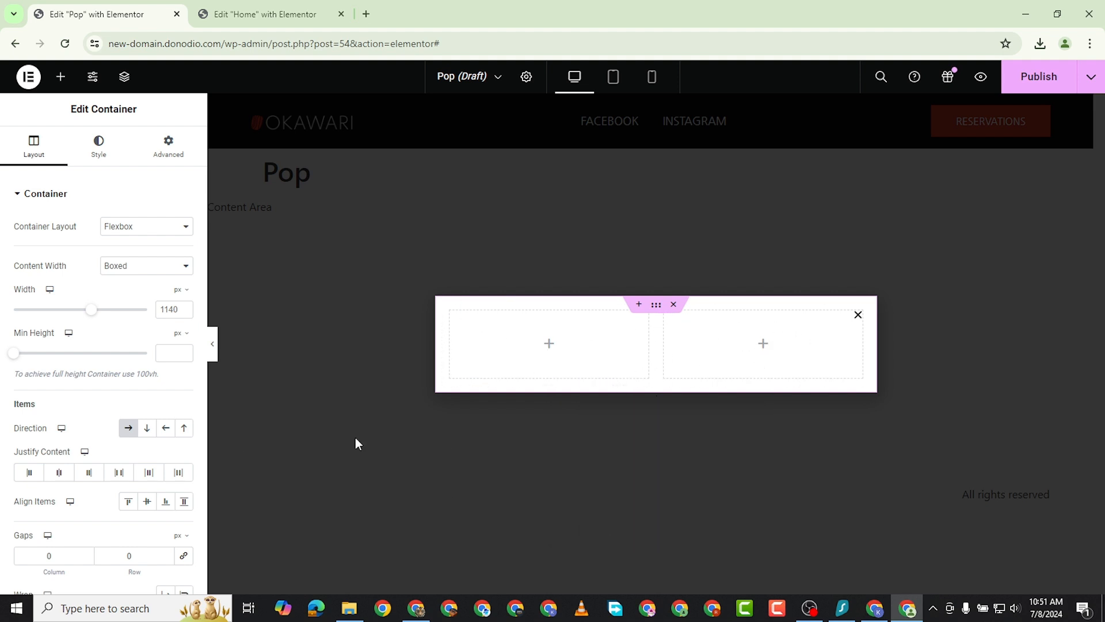
Find the Form widget and place it in the right-hand column of the popup container.
left_click(61, 76)
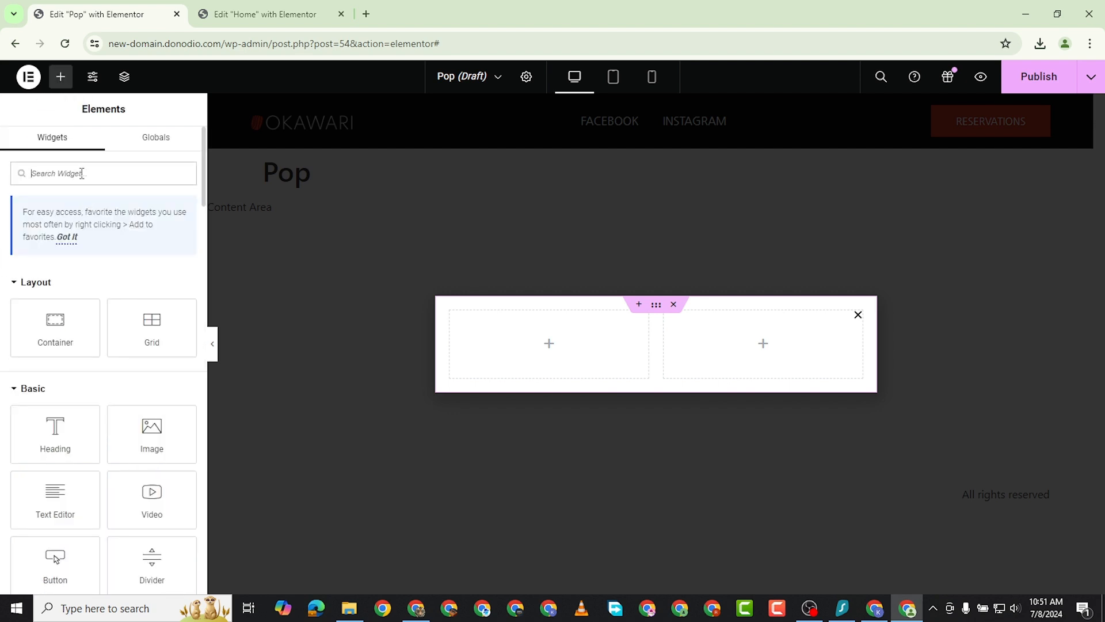
left_click(82, 174)
type("form")
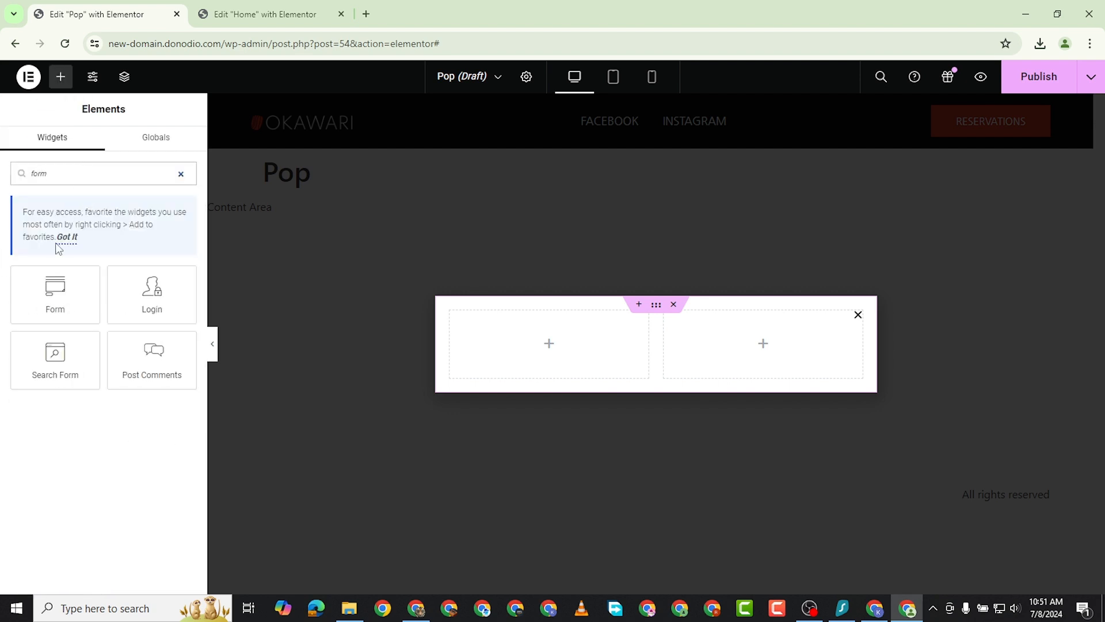
left_click_drag(55, 291, 773, 335)
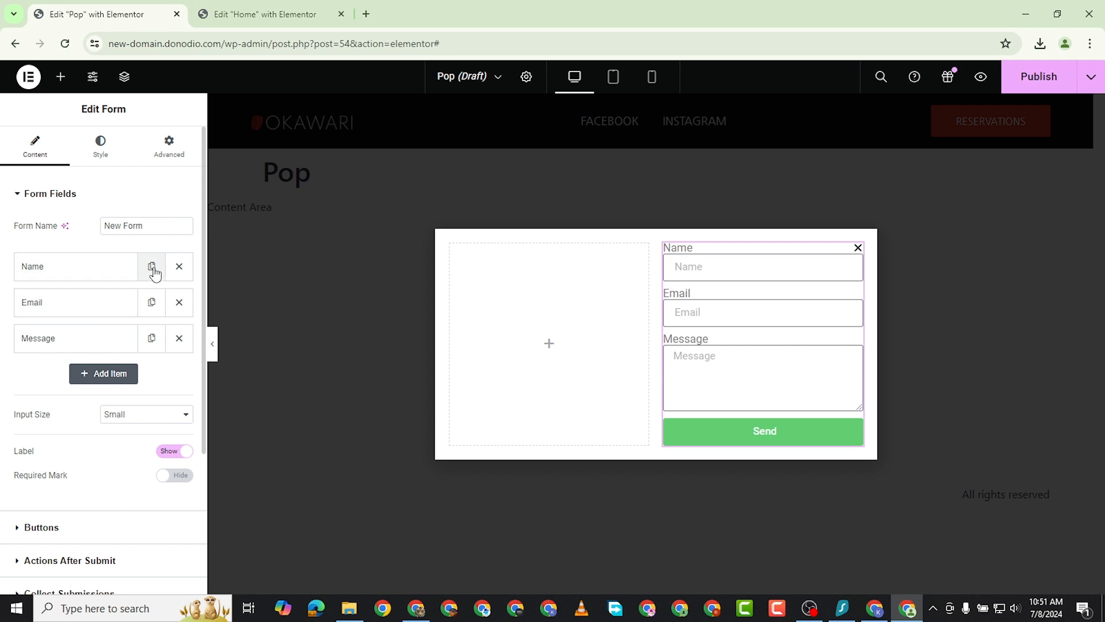
Duplicate the form's Name field and give the first copy the label and placeholder "First Name" and a 50% column width.
left_click(95, 277)
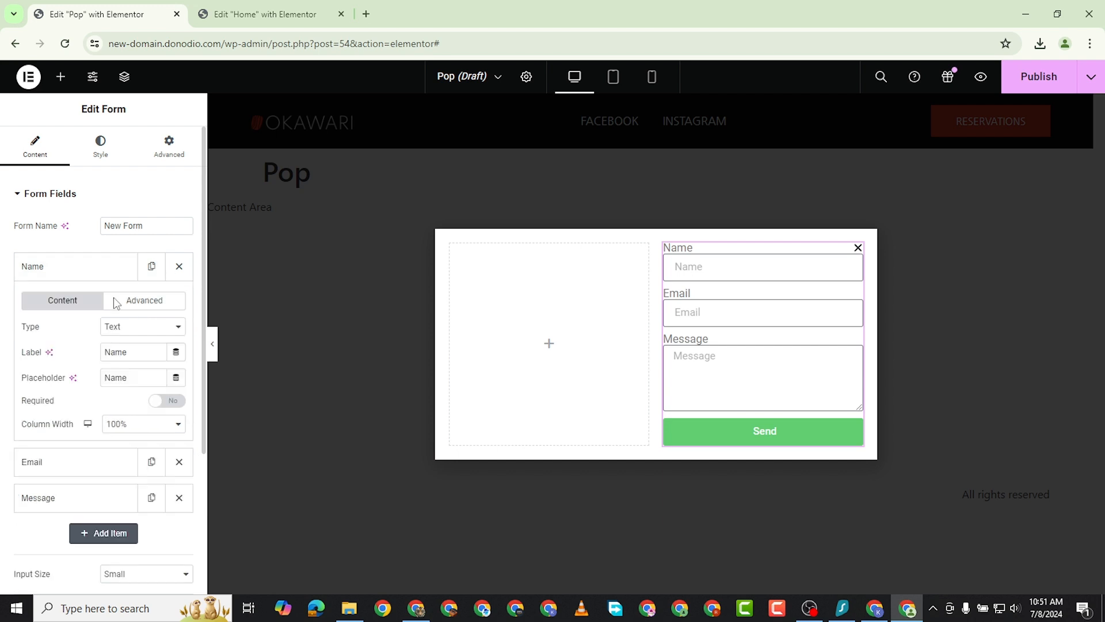
left_click(150, 267)
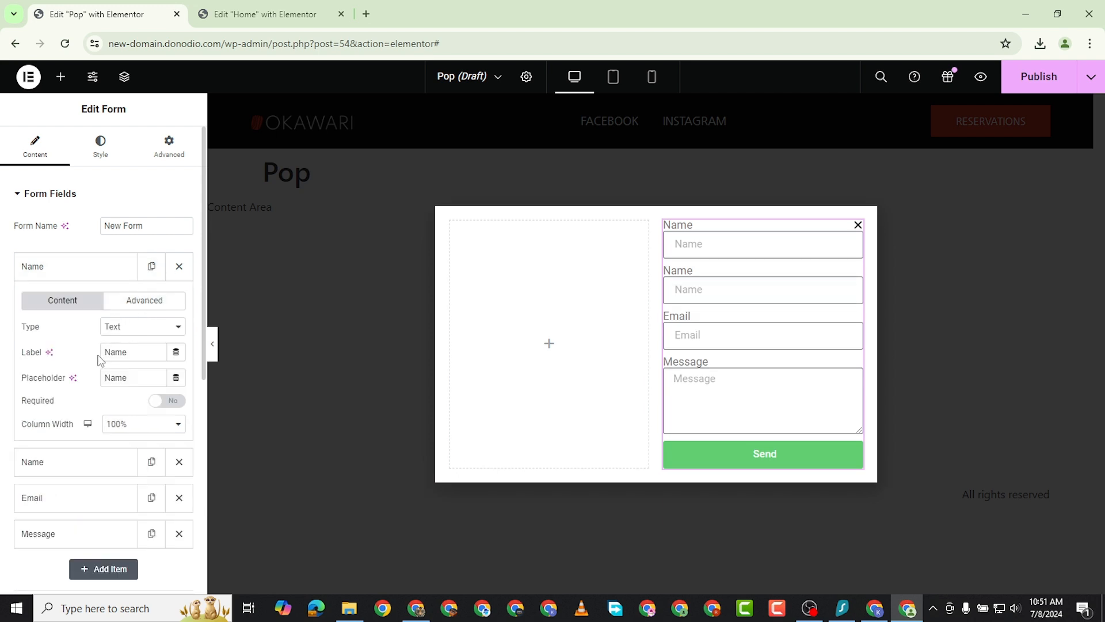
left_click(73, 271)
left_click(71, 273)
type("First")
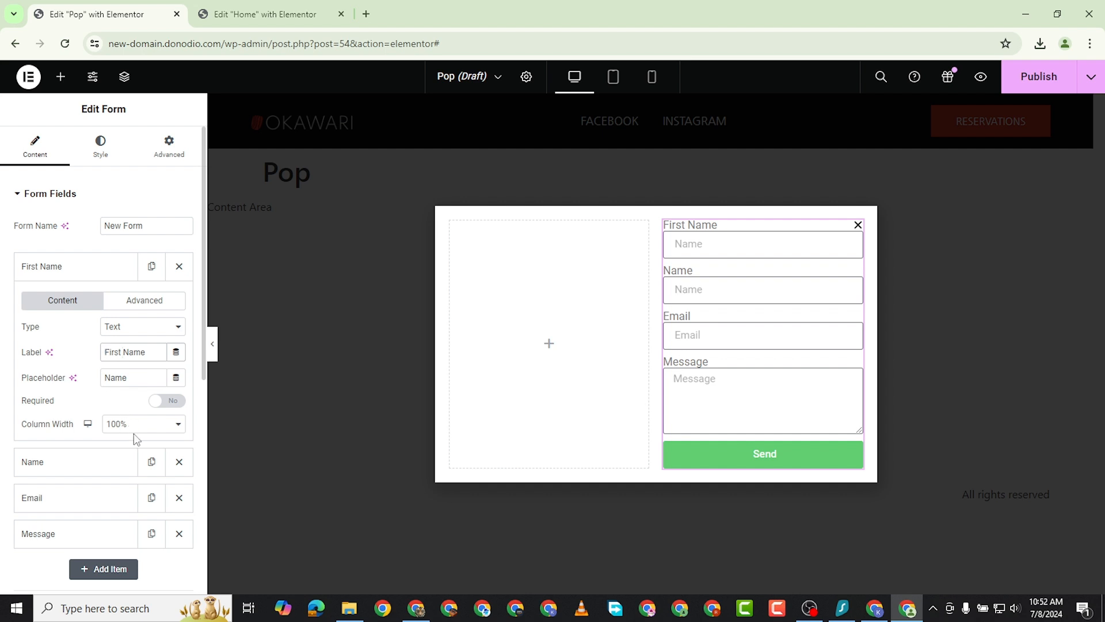
left_click(103, 379)
type("First")
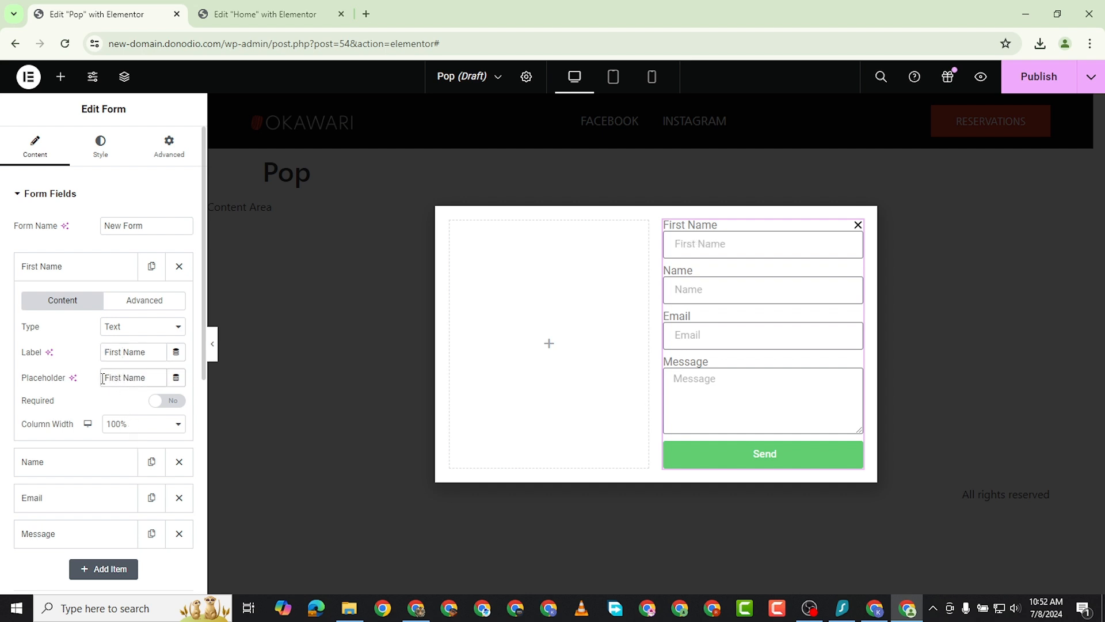
left_click(116, 433)
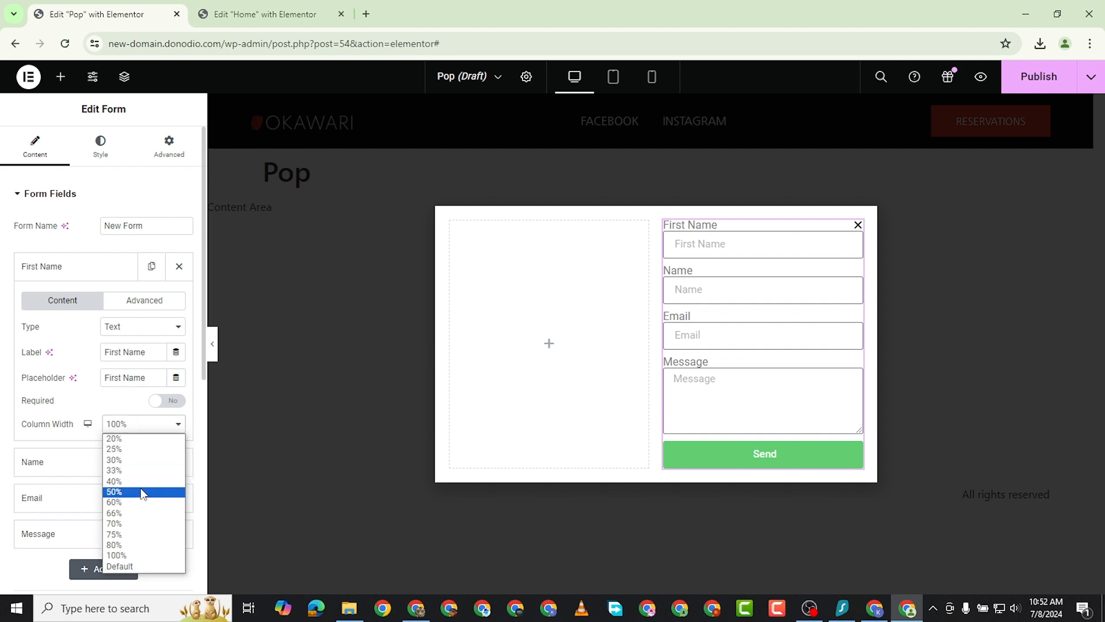
left_click(141, 492)
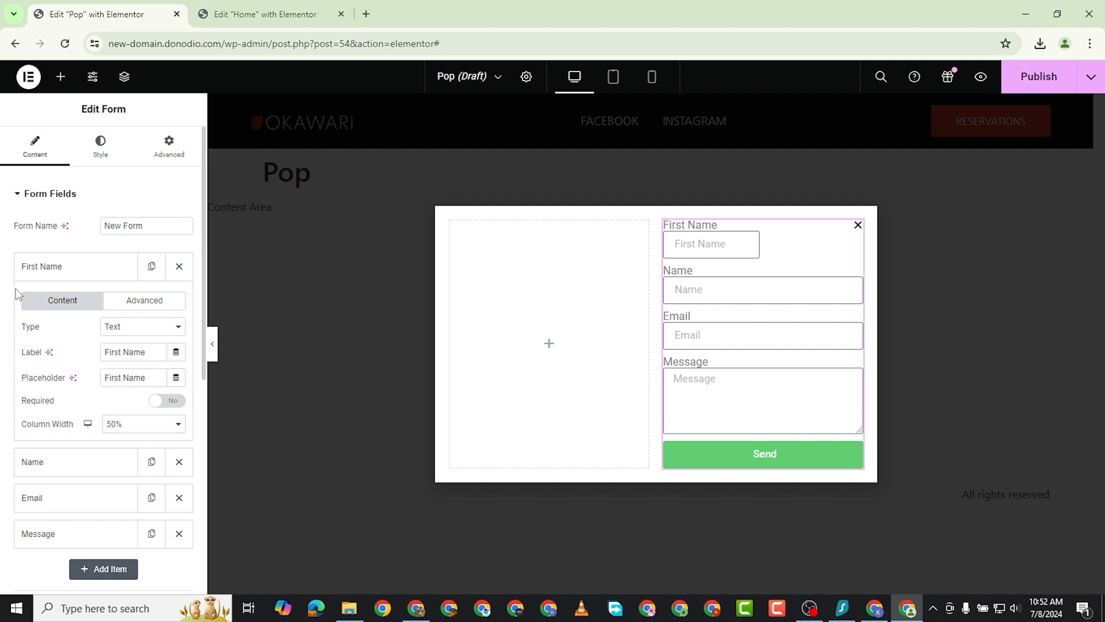
left_click(75, 266)
Set the second Name field's label and placeholder to "Last Name" and its column width to 50%.
left_click(78, 311)
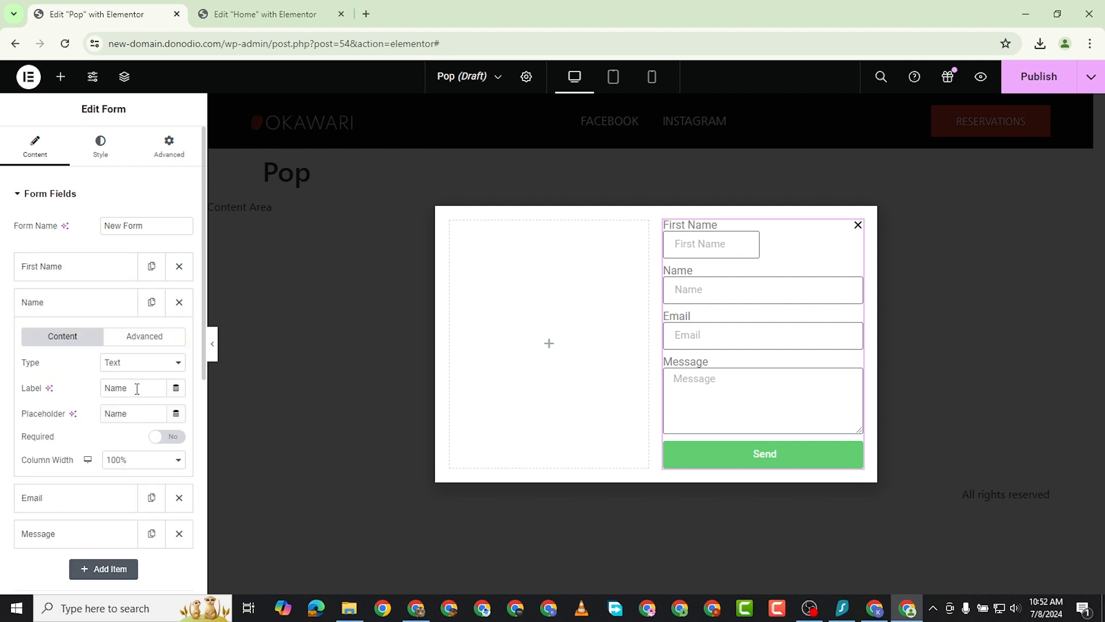
left_click(103, 387)
type("Last")
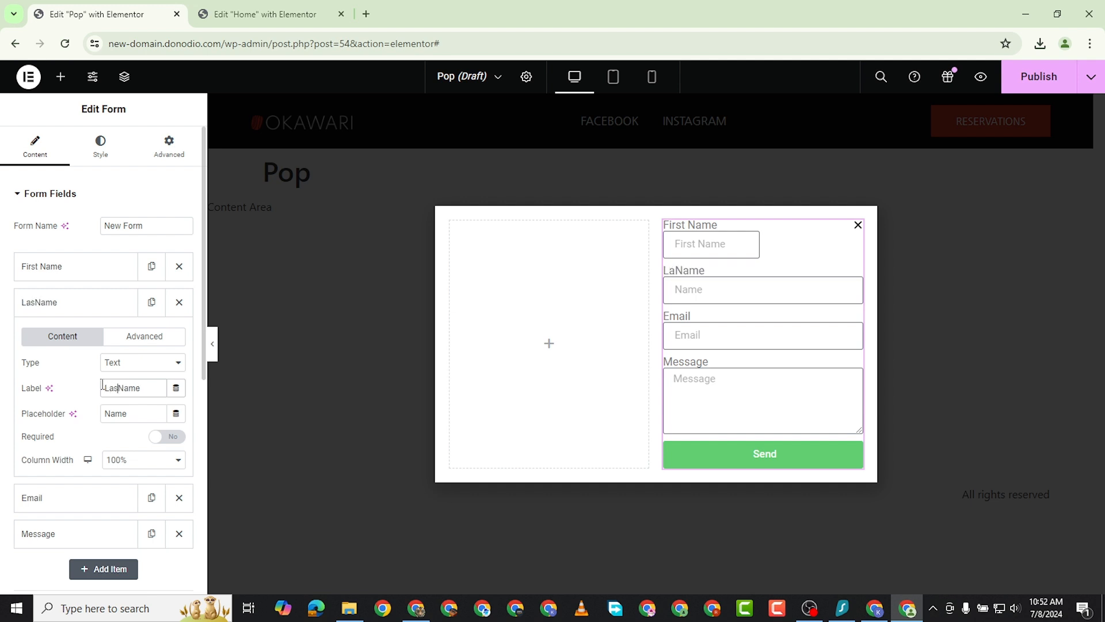
left_click(105, 412)
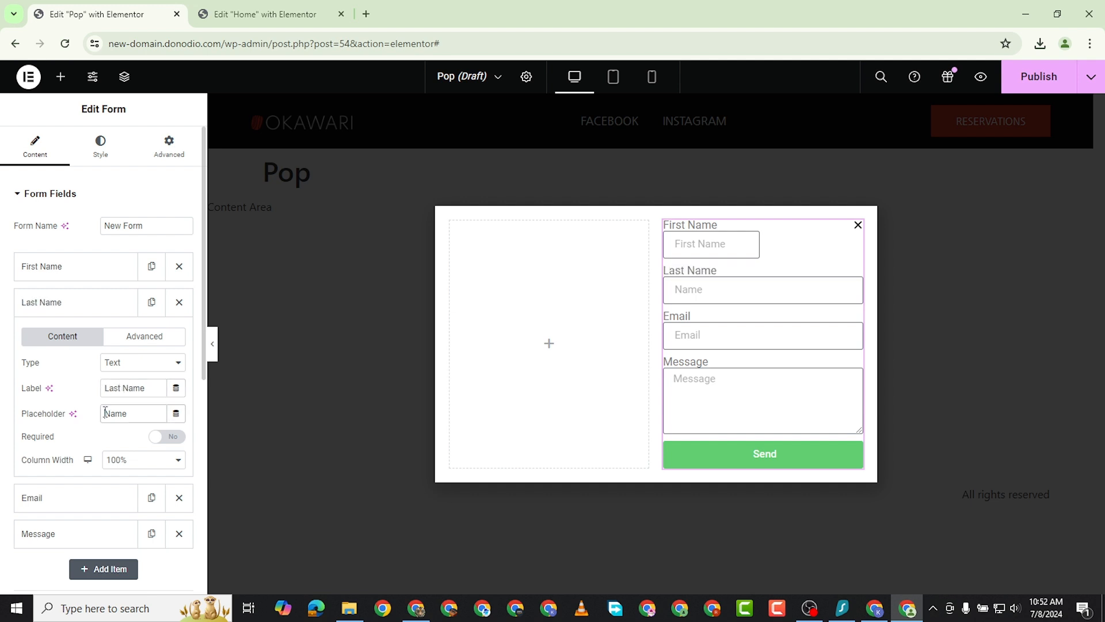
type("Last")
left_click(116, 459)
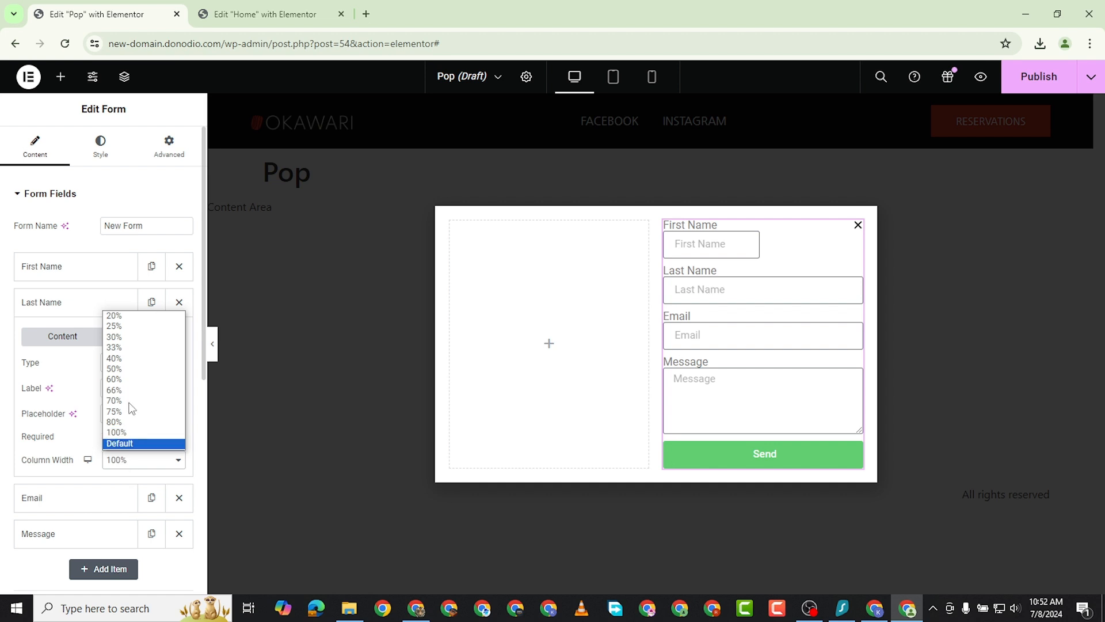
left_click(137, 369)
Mark the First Name and Last Name fields as required and check the Email field's settings.
left_click(75, 270)
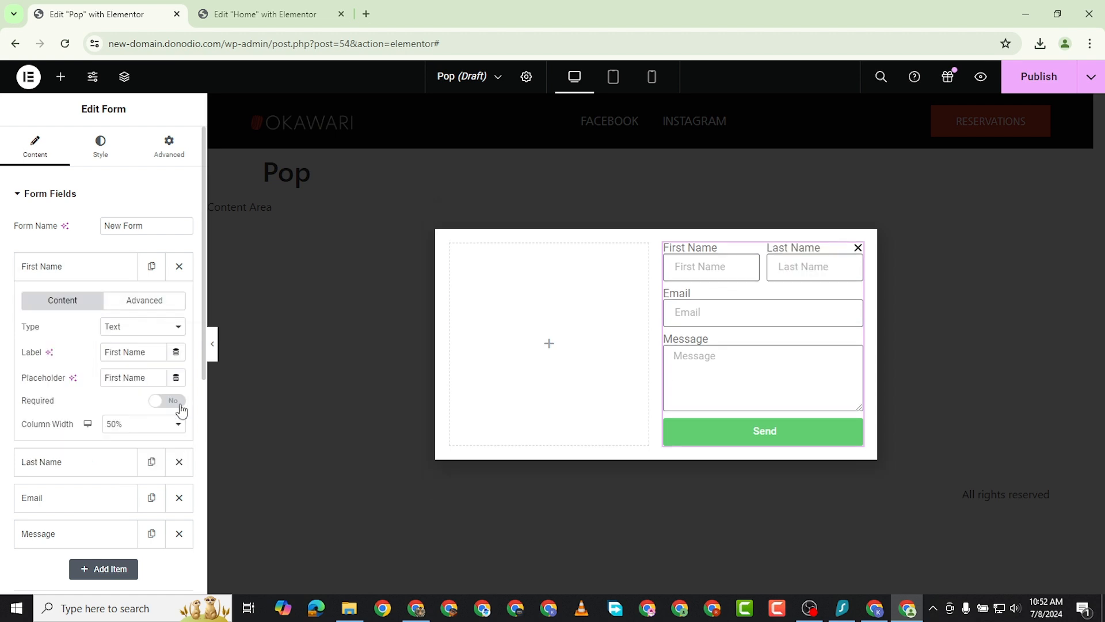
left_click(86, 276)
left_click(112, 302)
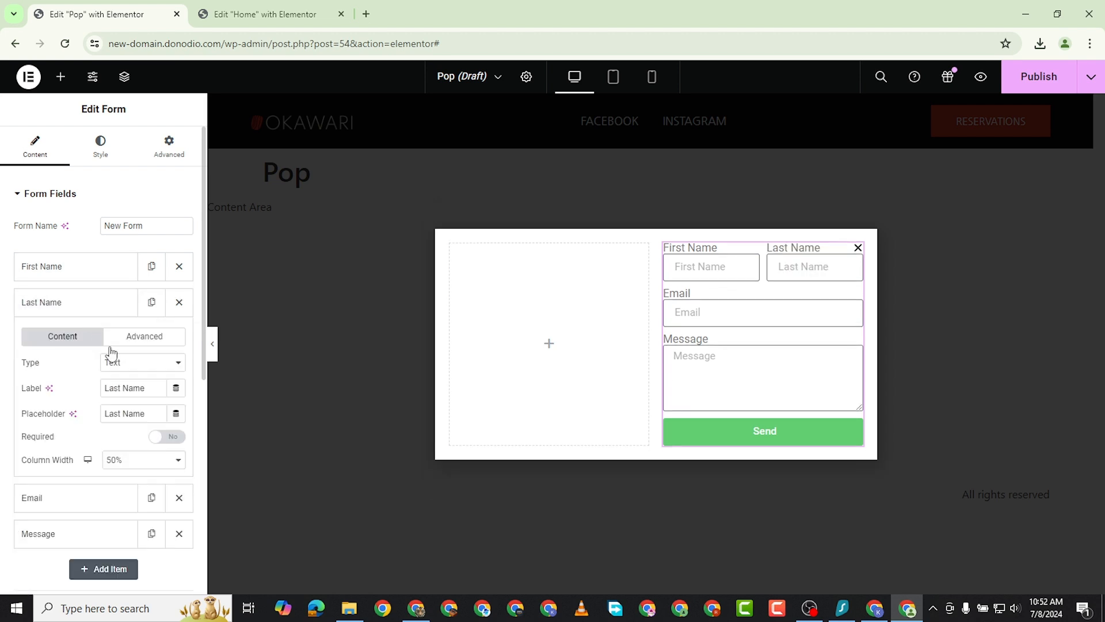
left_click(172, 437)
left_click(93, 303)
left_click(66, 340)
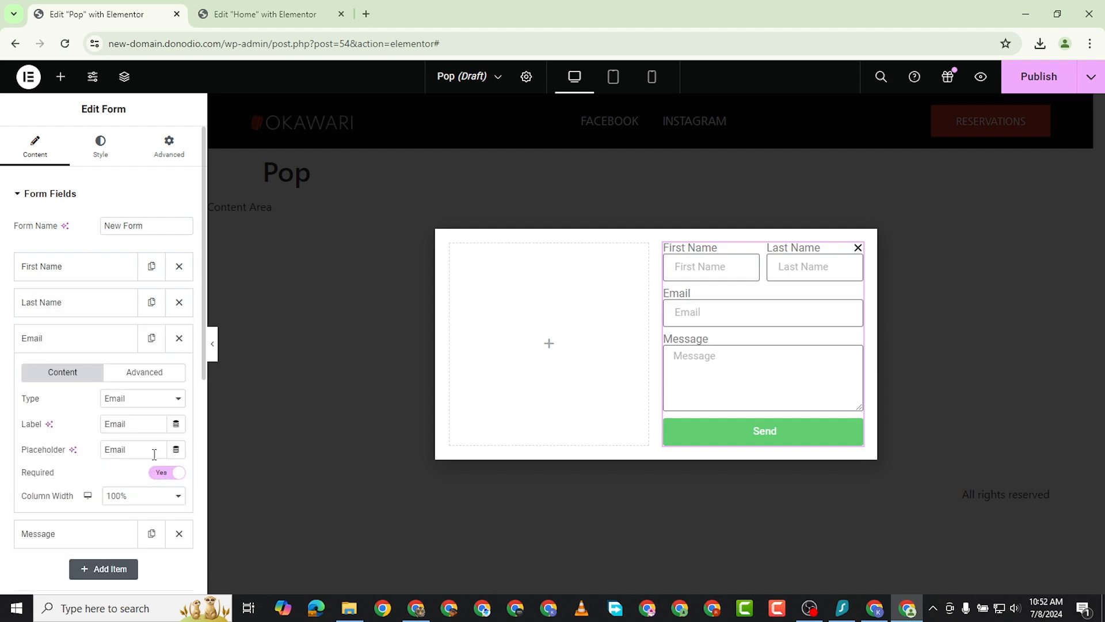
left_click(64, 340)
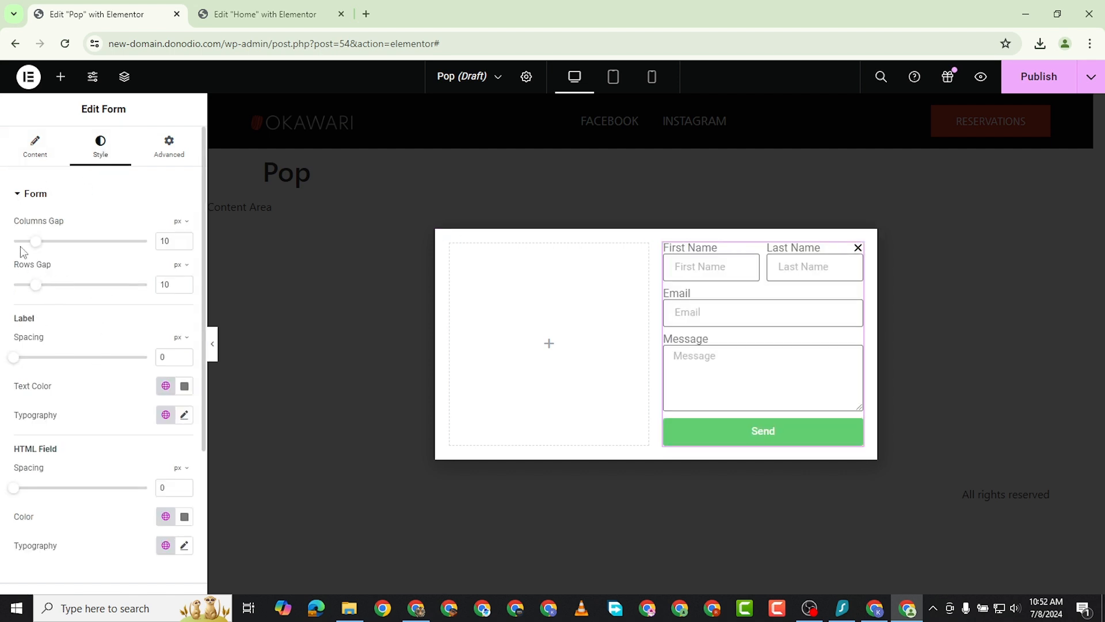
Try a columns gap of 14 px in the form's styling and restore it to 10 px.
mouse_move(34, 248)
left_mouse_down()
mouse_move(57, 248)
mouse_move(44, 249)
left_mouse_up()
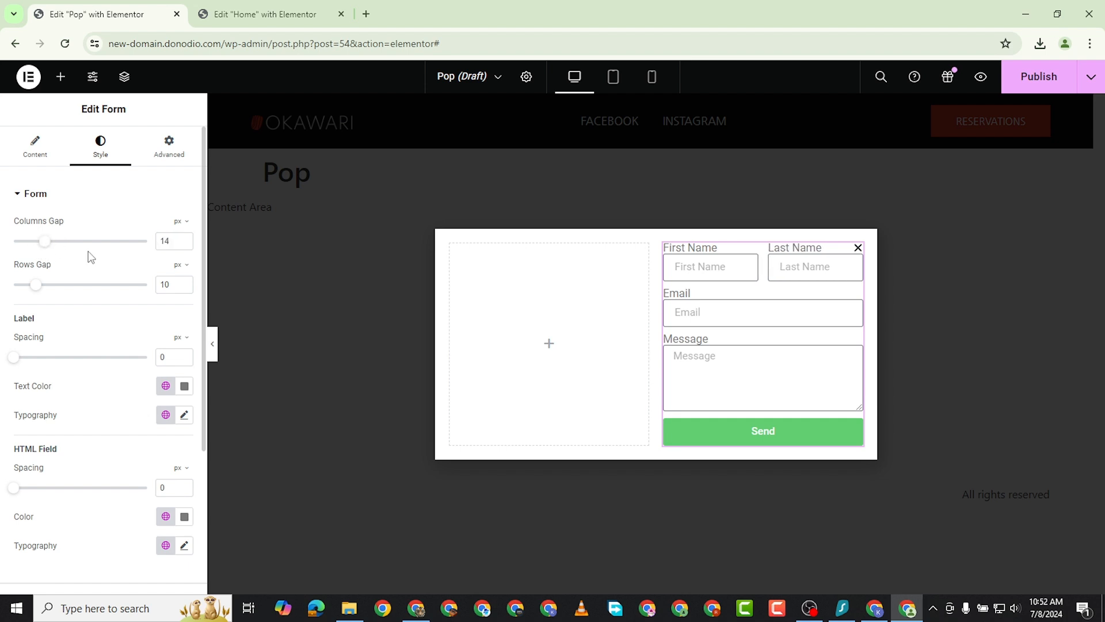
left_click(184, 244)
left_click(184, 244)
left_click(185, 244)
left_click(184, 244)
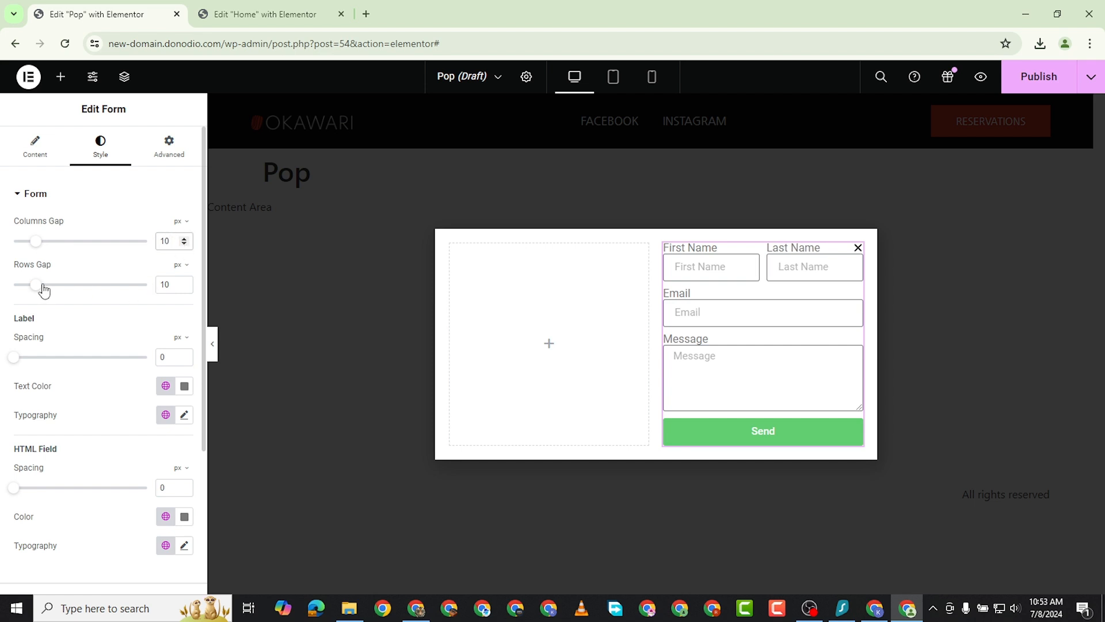
Set the form's rows gap to 20 px.
mouse_move(44, 291)
left_mouse_down()
mouse_move(67, 293)
mouse_move(59, 288)
left_mouse_up()
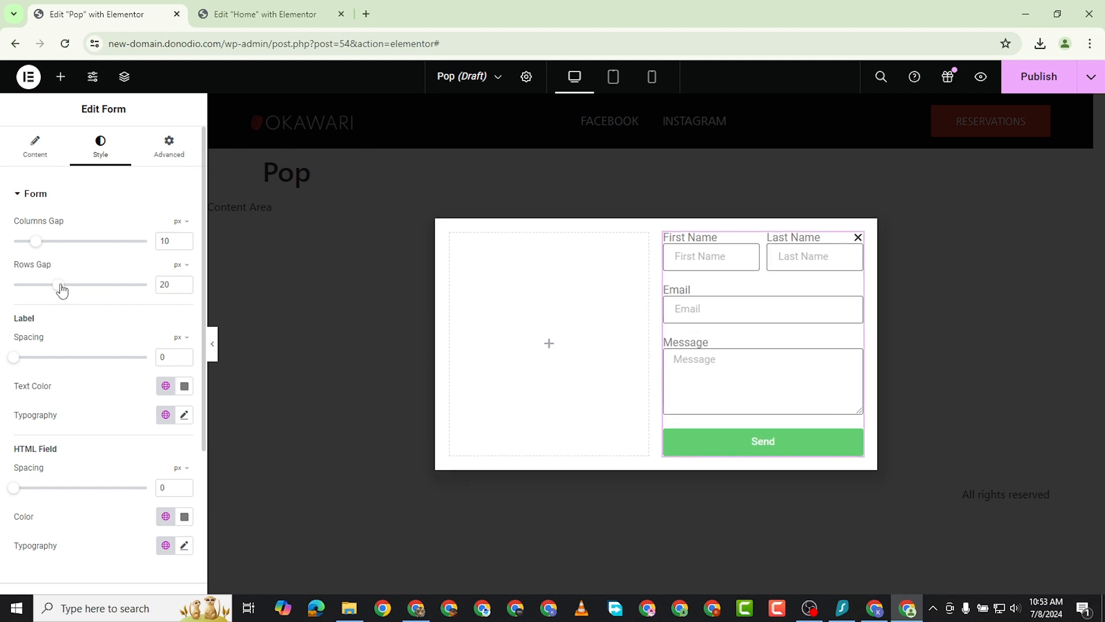
Set the form labels' text color to black, #000000.
left_click(185, 386)
left_click_drag(120, 297, 105, 313)
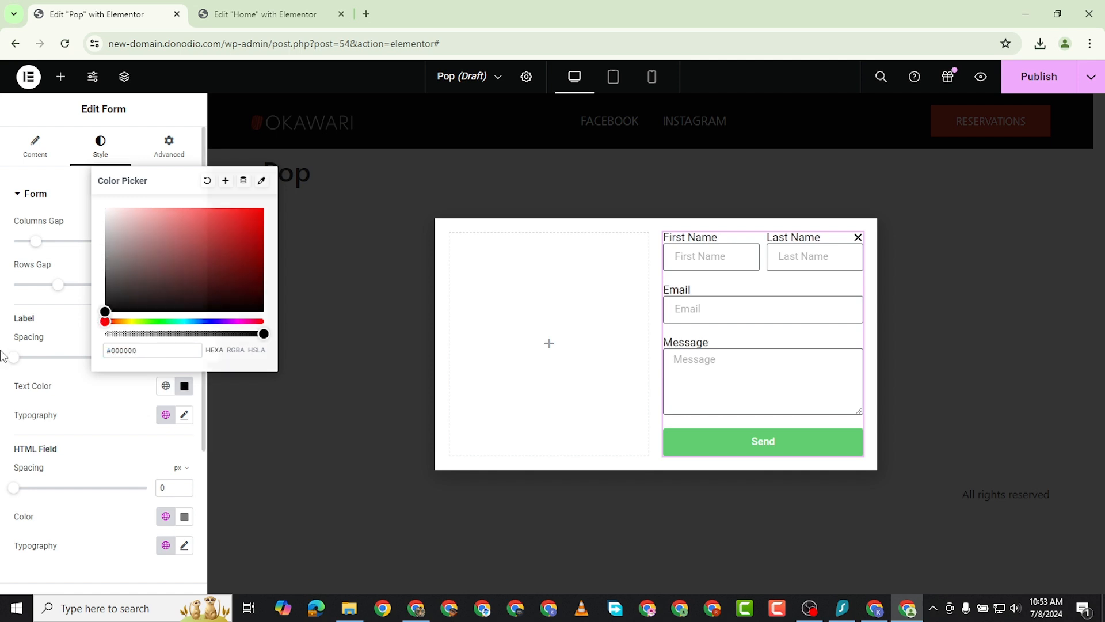
left_click(70, 416)
Set the form labels' typography to the Poppins family with 500 (Medium) weight.
left_click(185, 415)
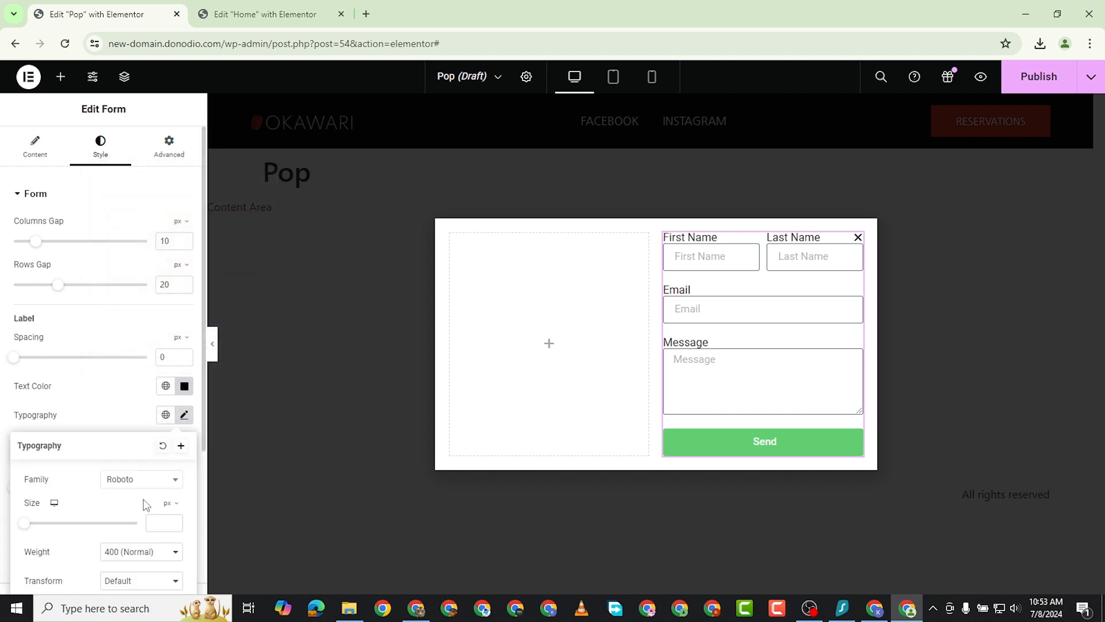
left_click(155, 480)
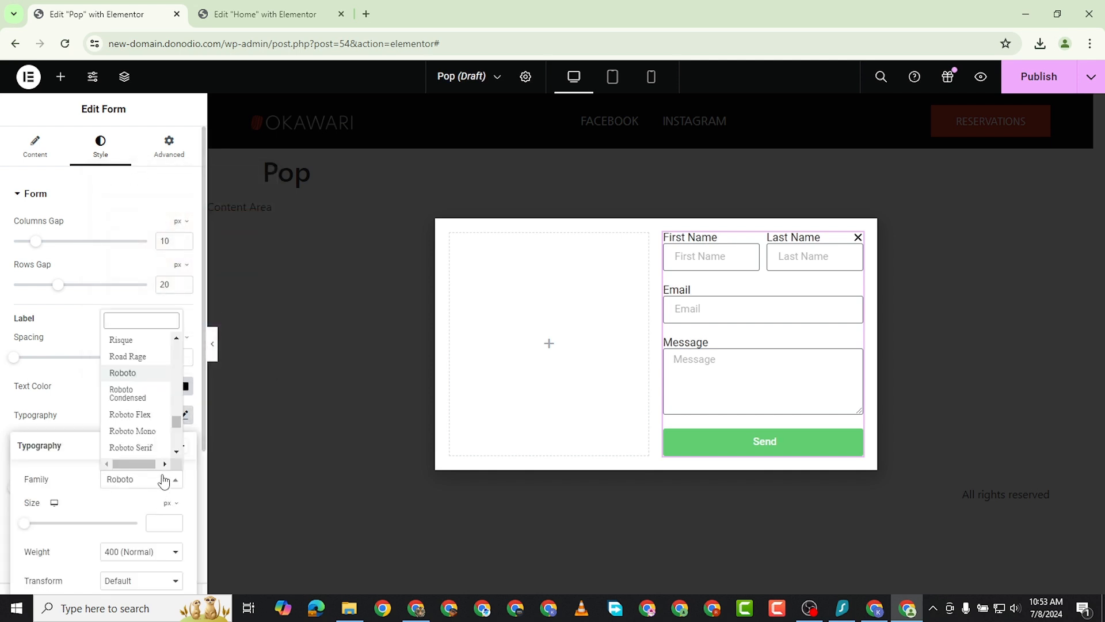
type("piopp")
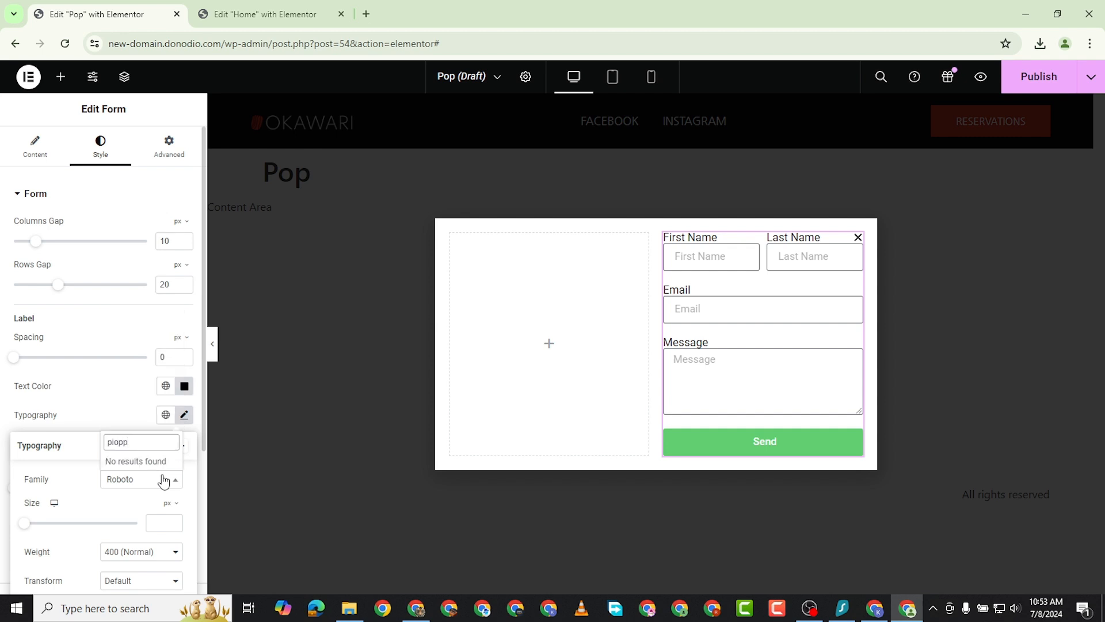
key("BackSpace")
key("BackSpace")
key("BackSpace")
key("BackSpace")
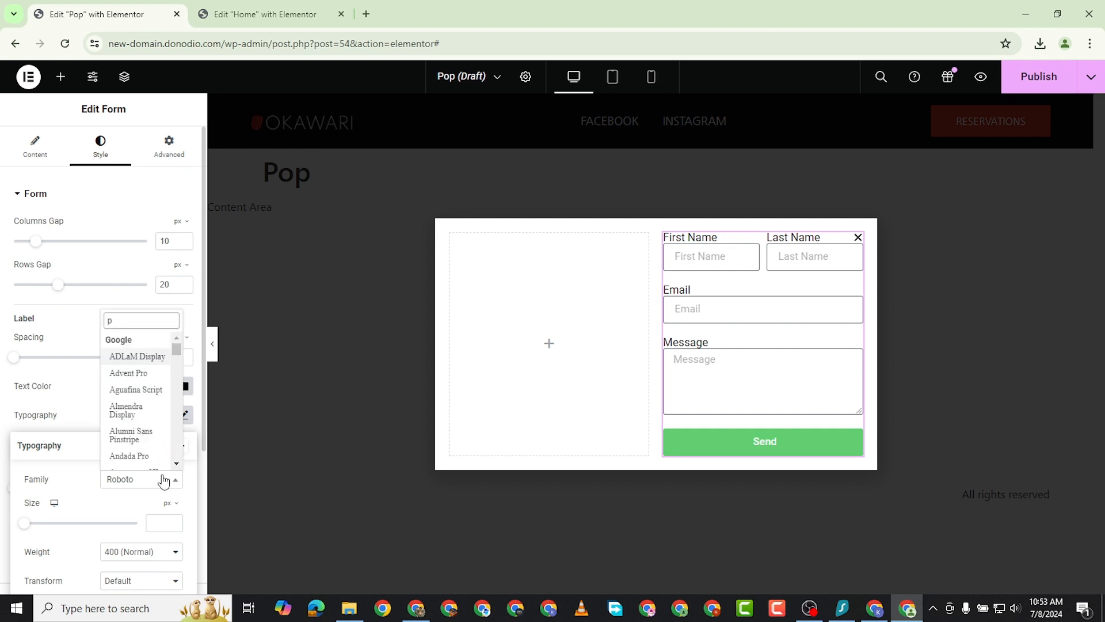
type("opp")
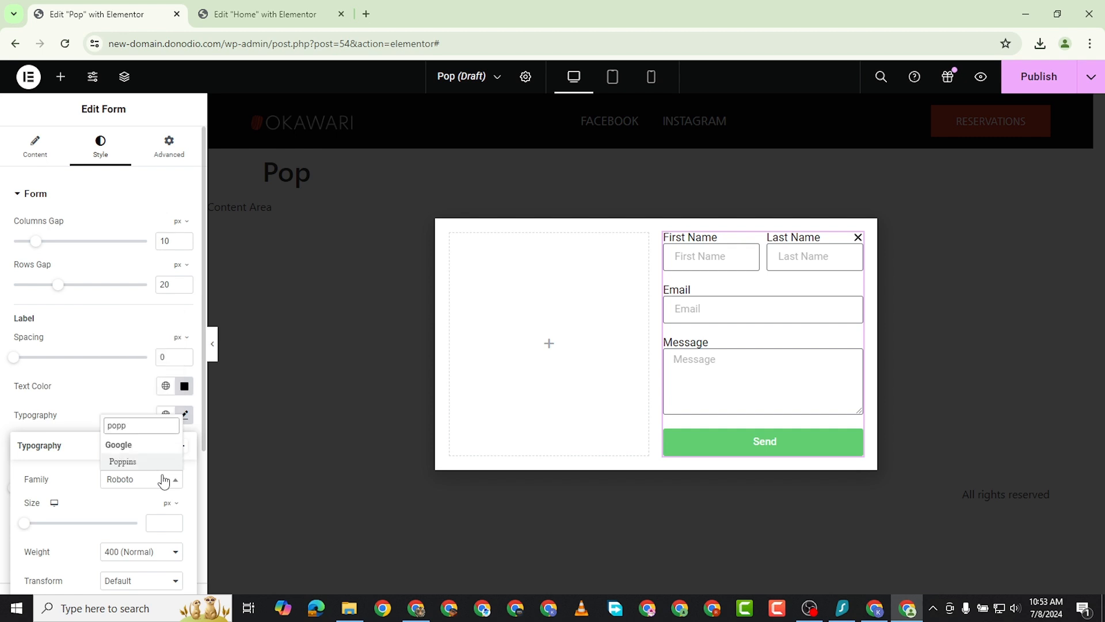
left_click(138, 461)
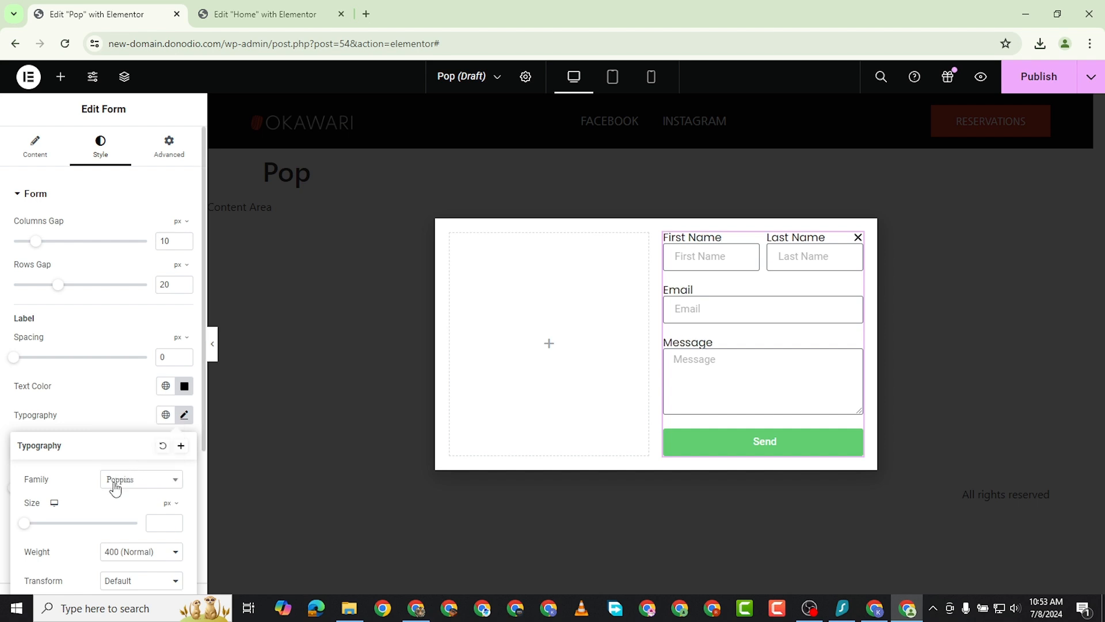
scroll(114, 532, "down", 2)
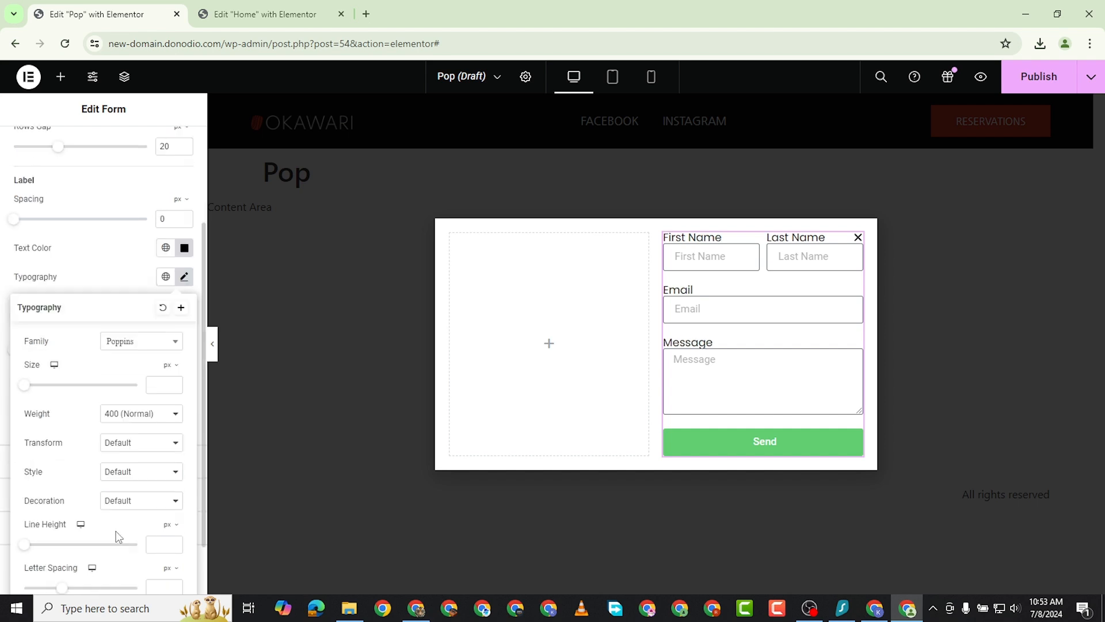
left_click(118, 415)
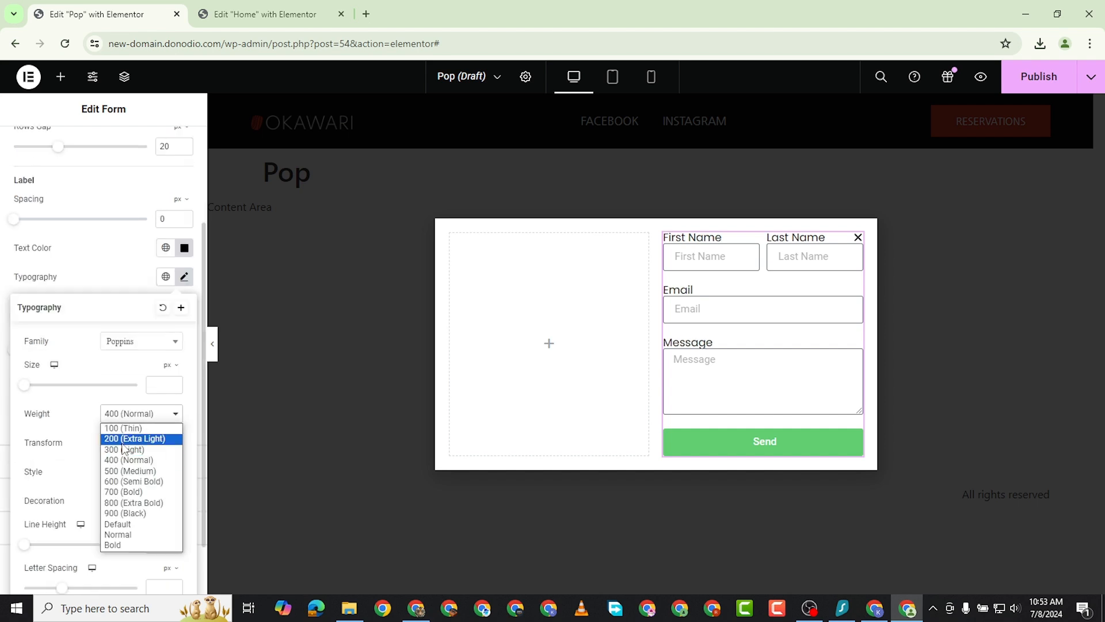
left_click(129, 470)
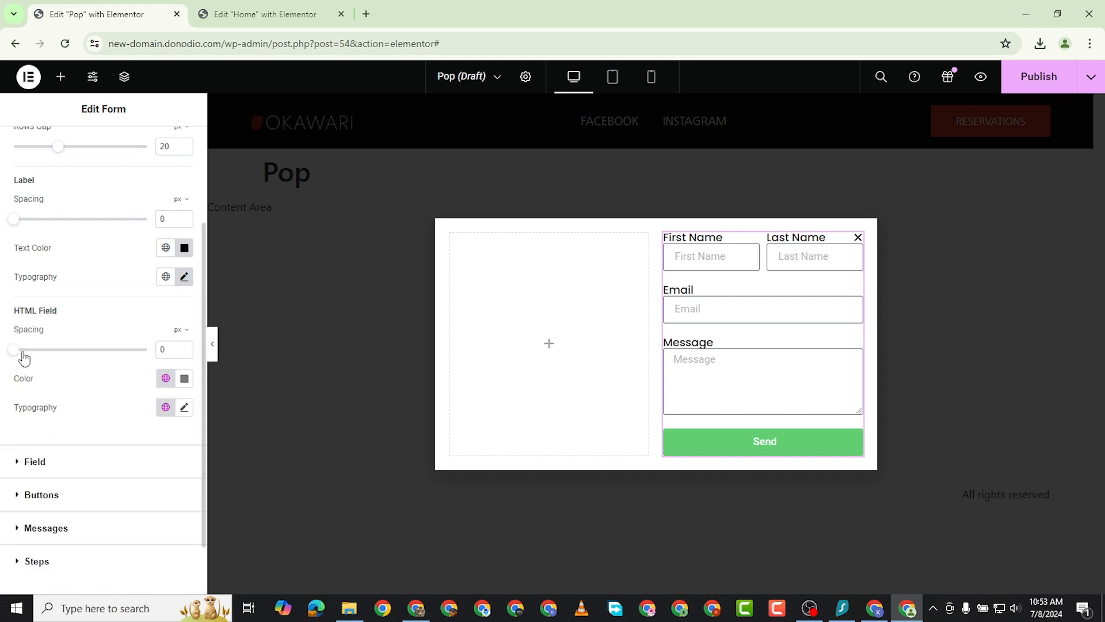
Set the text color of the form's input fields to light gray, #A0A0A0.
mouse_move(22, 354)
left_mouse_down()
mouse_move(47, 356)
mouse_move(30, 356)
left_mouse_up()
left_click(29, 461)
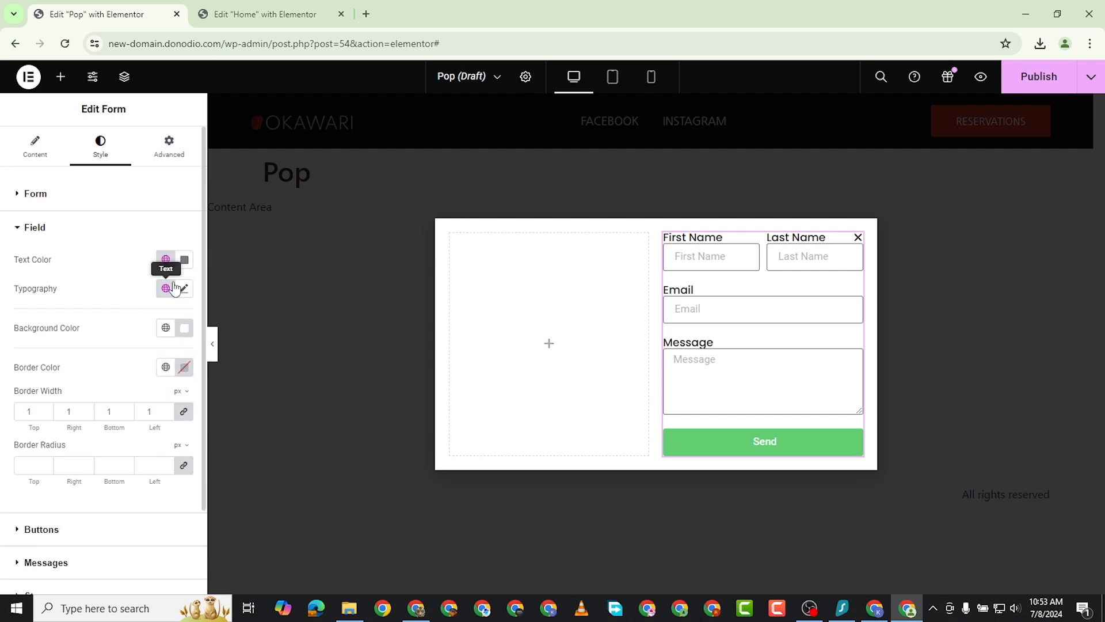
left_click(183, 259)
mouse_move(138, 320)
left_mouse_down()
mouse_move(118, 328)
mouse_move(108, 375)
mouse_move(118, 455)
mouse_move(102, 350)
left_mouse_up()
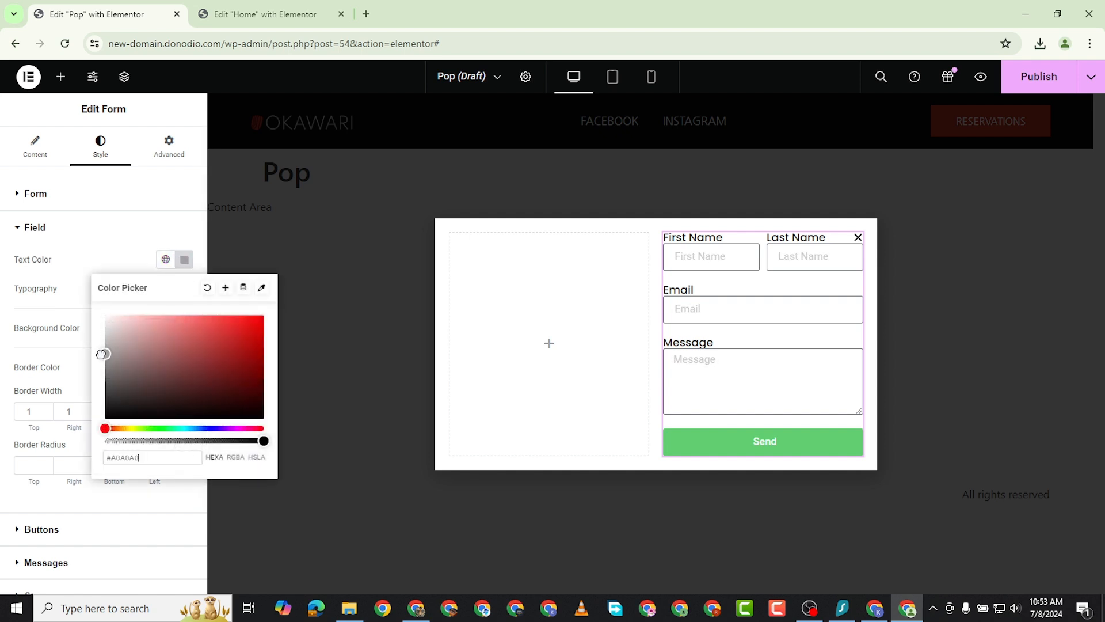
left_click(2, 364)
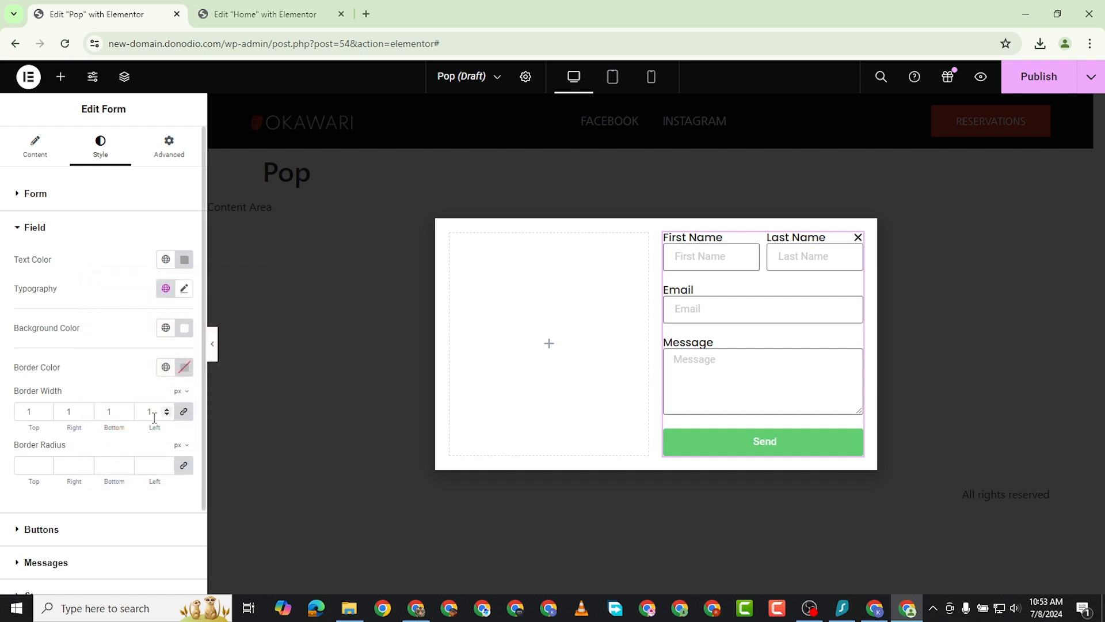
Set the Next & Submit button's normal background color to dark purple, #74005F.
scroll(137, 504, "down", 2)
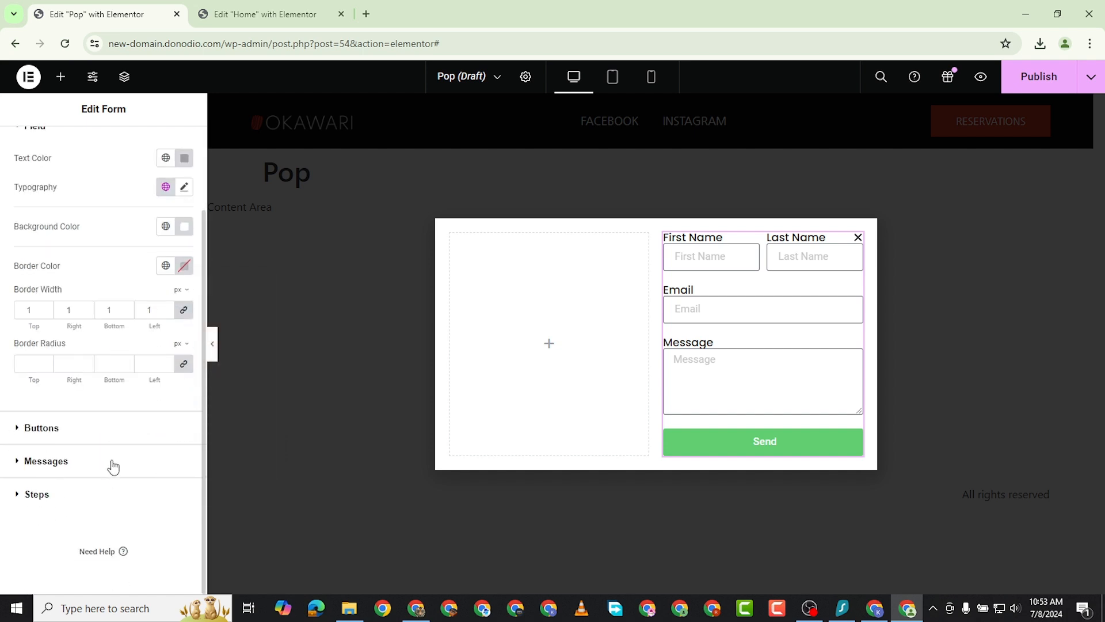
left_click(113, 428)
left_click(184, 456)
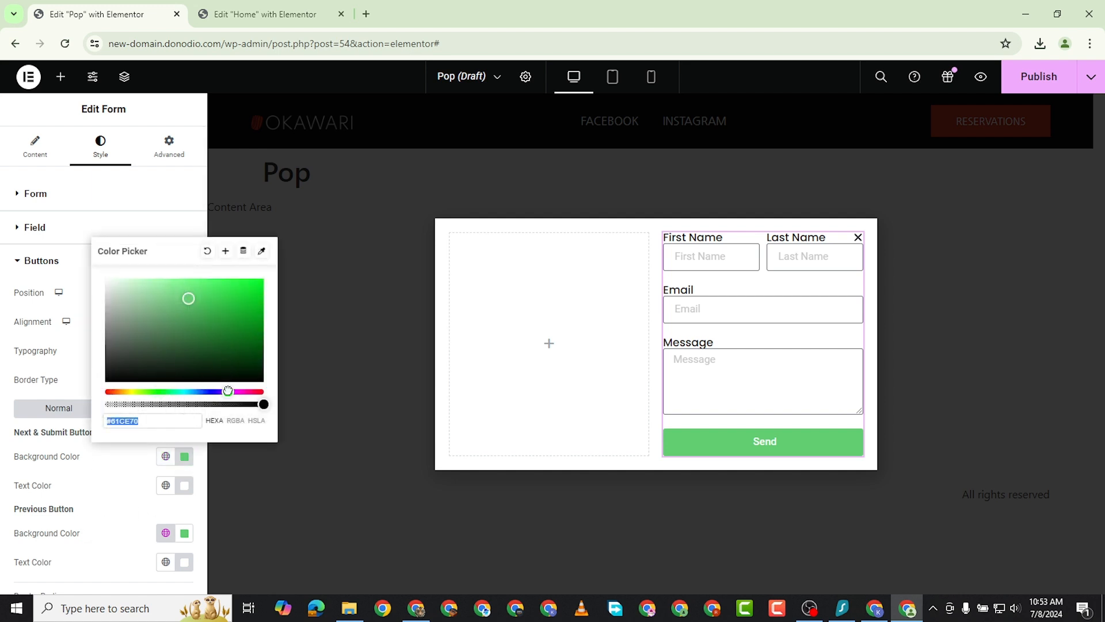
left_click_drag(235, 392, 251, 391)
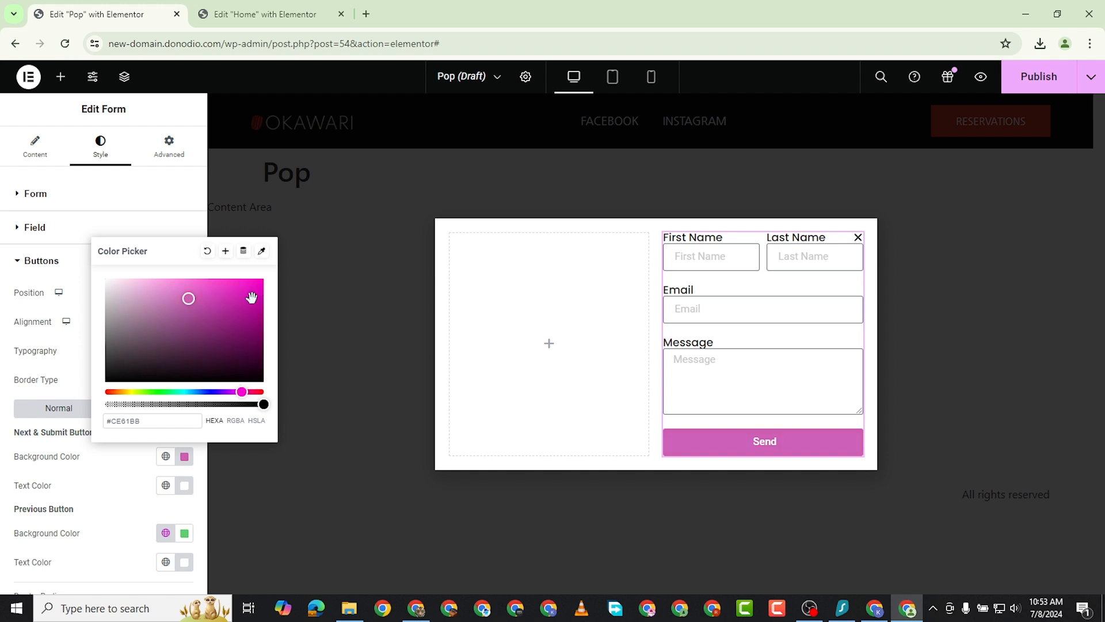
left_click_drag(252, 297, 265, 335)
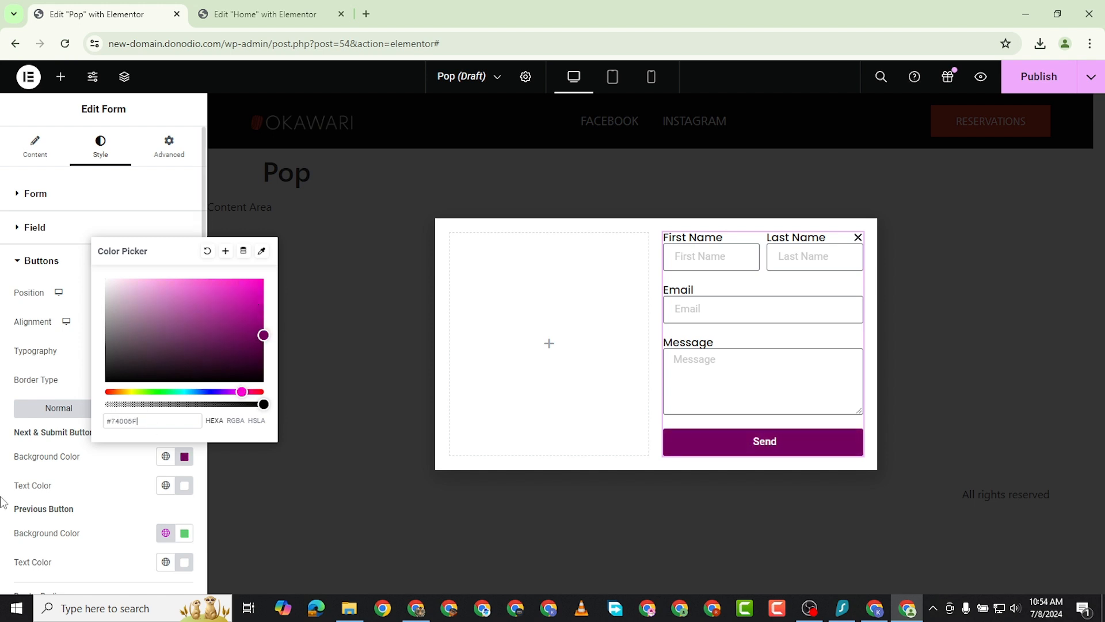
left_click(7, 438)
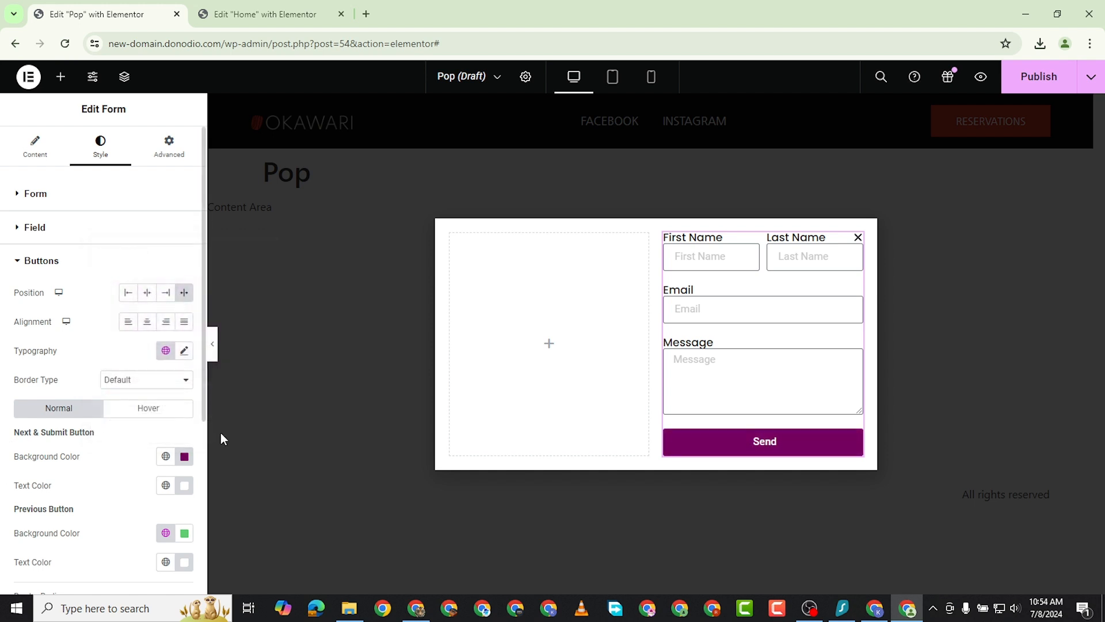
Change the form button's typography family to Poppins.
left_click(184, 350)
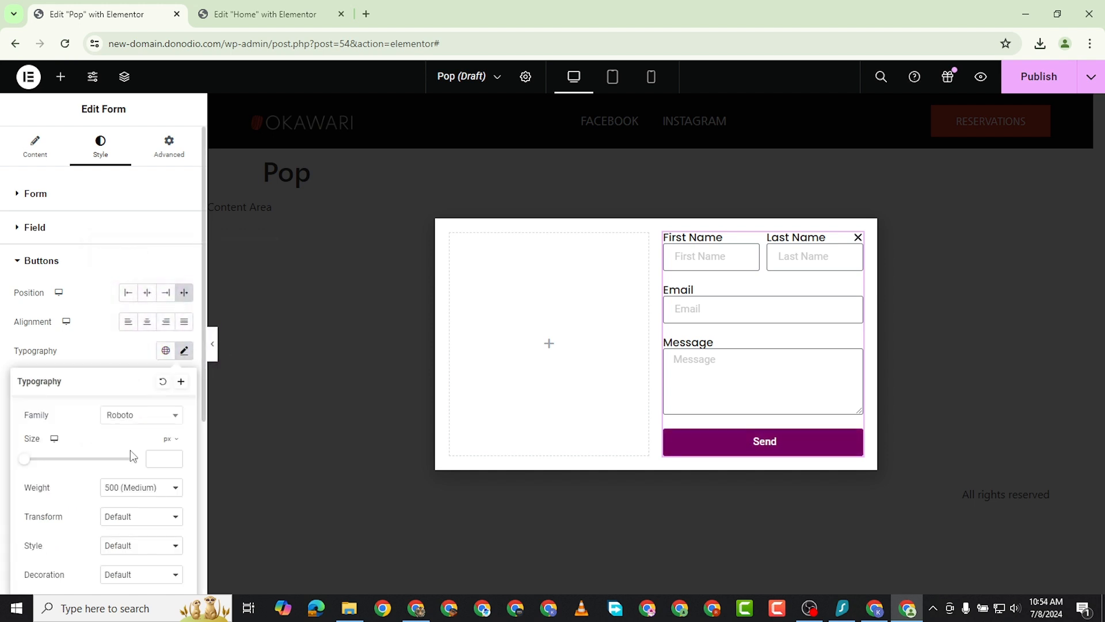
left_click(143, 417)
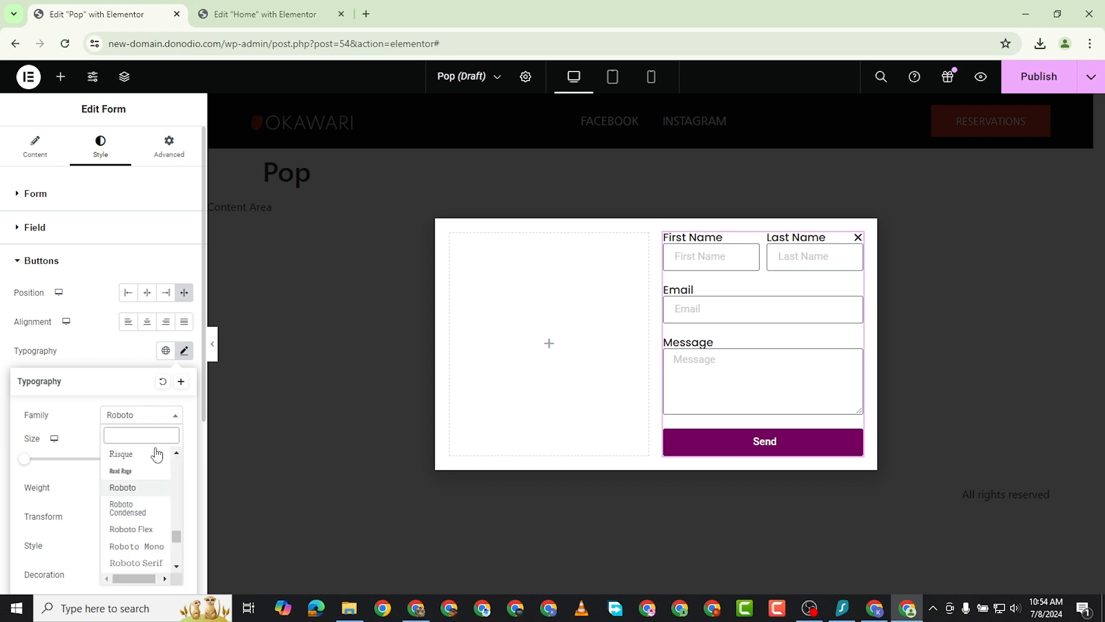
type("pop")
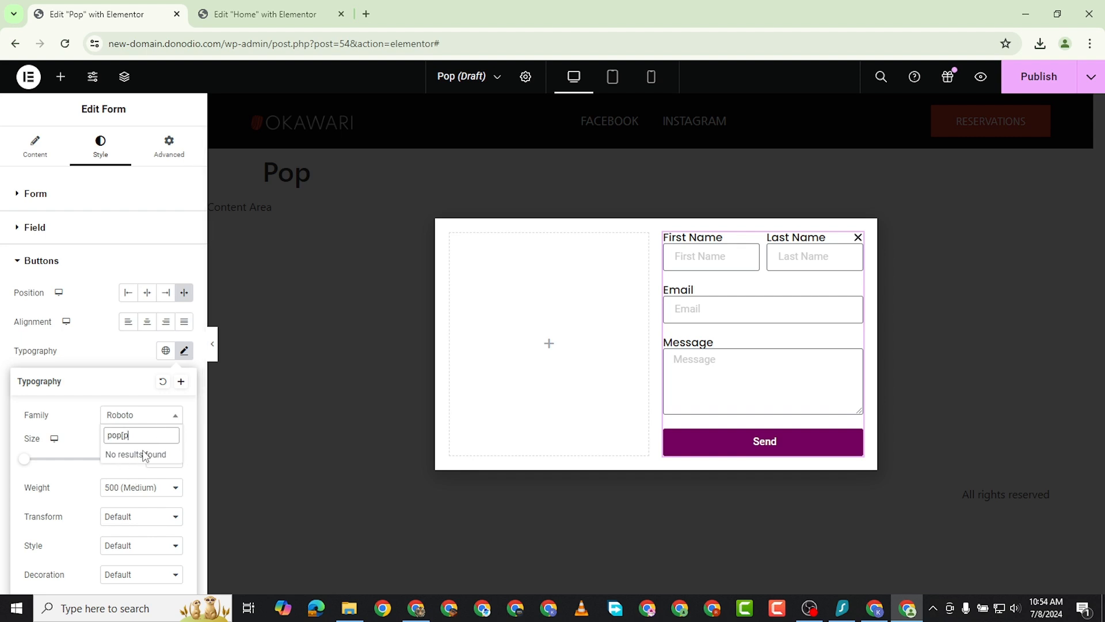
type("[p")
key("BackSpace")
key("BackSpace")
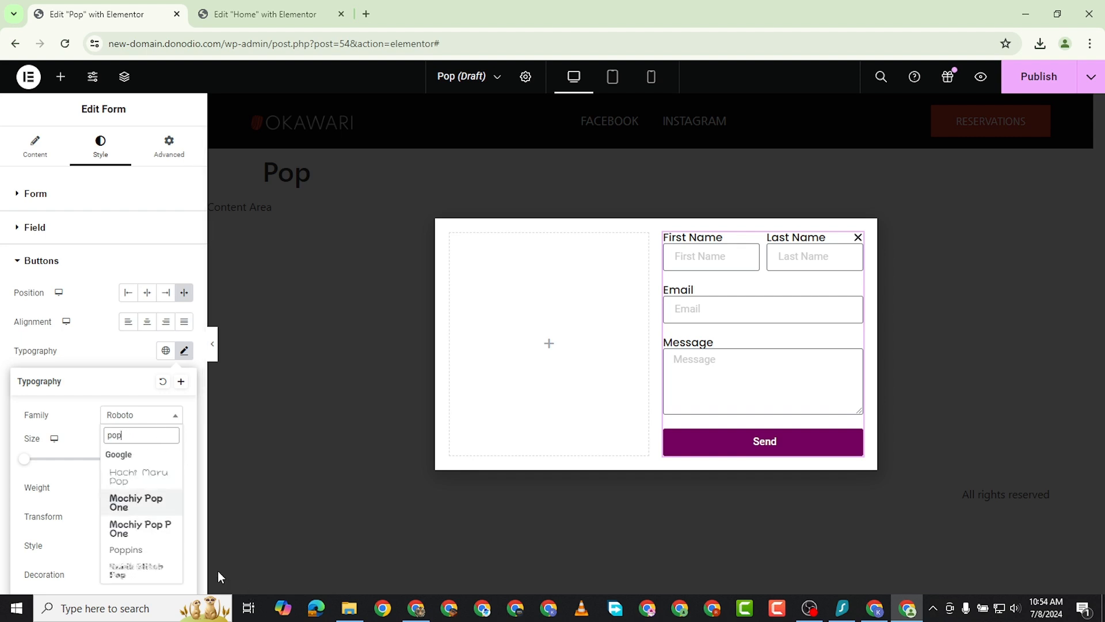
type("p")
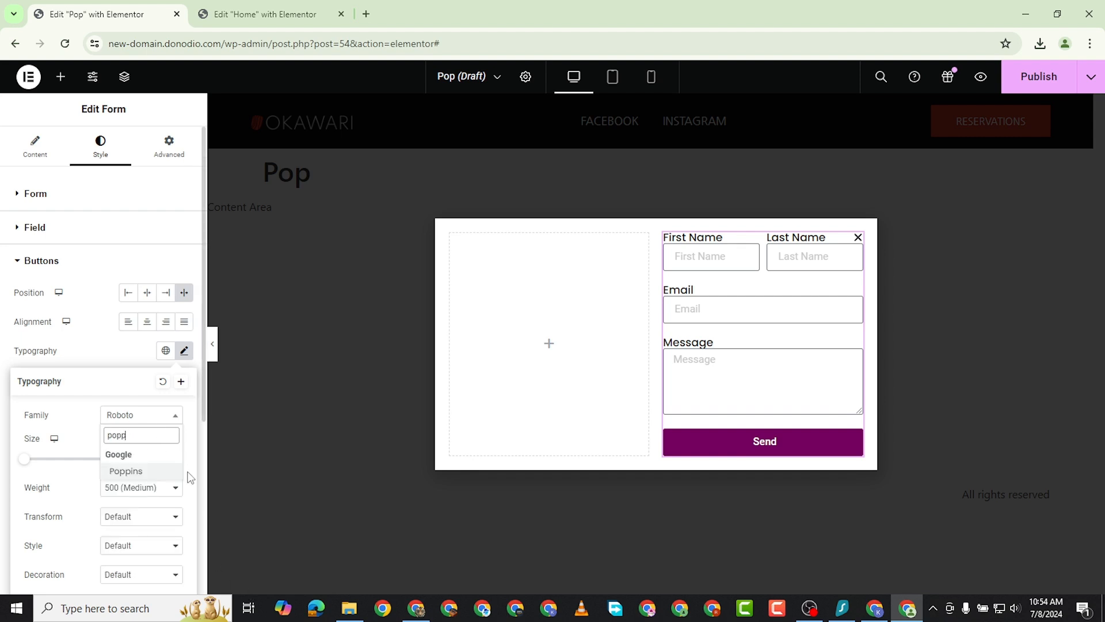
left_click(145, 475)
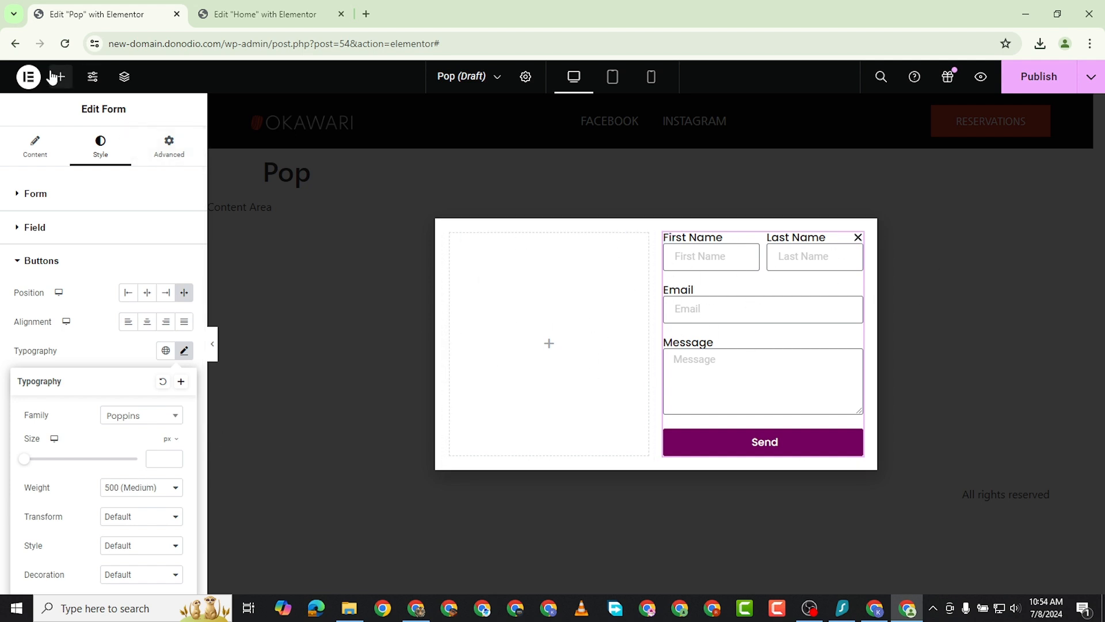
Open pexels.com in a new browser tab and search its free photos for "contact".
left_click(366, 14)
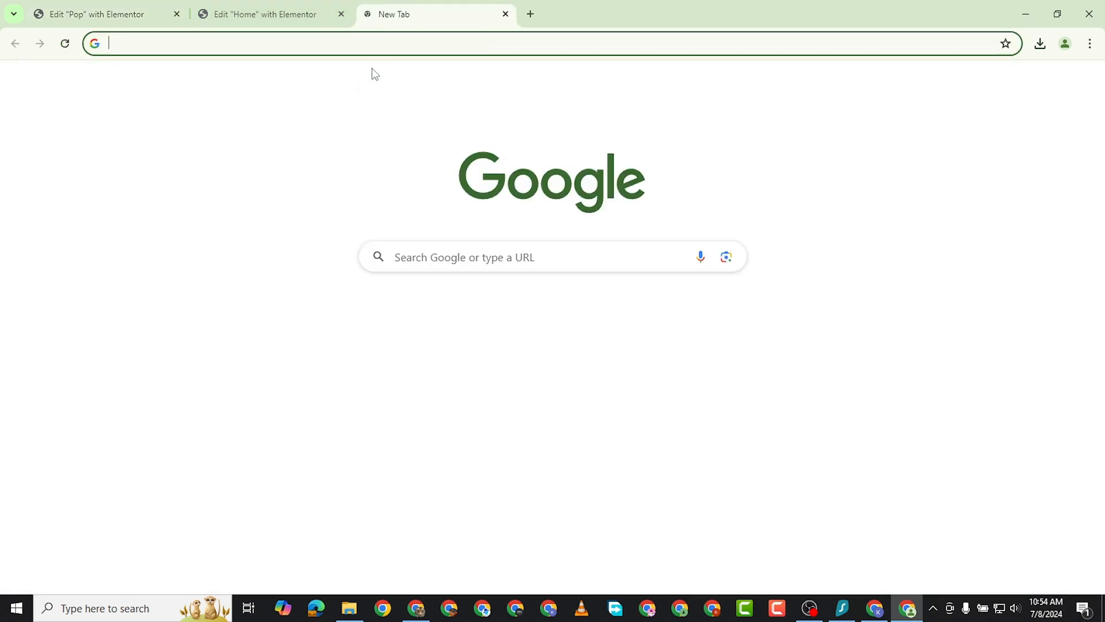
type("pexels.com")
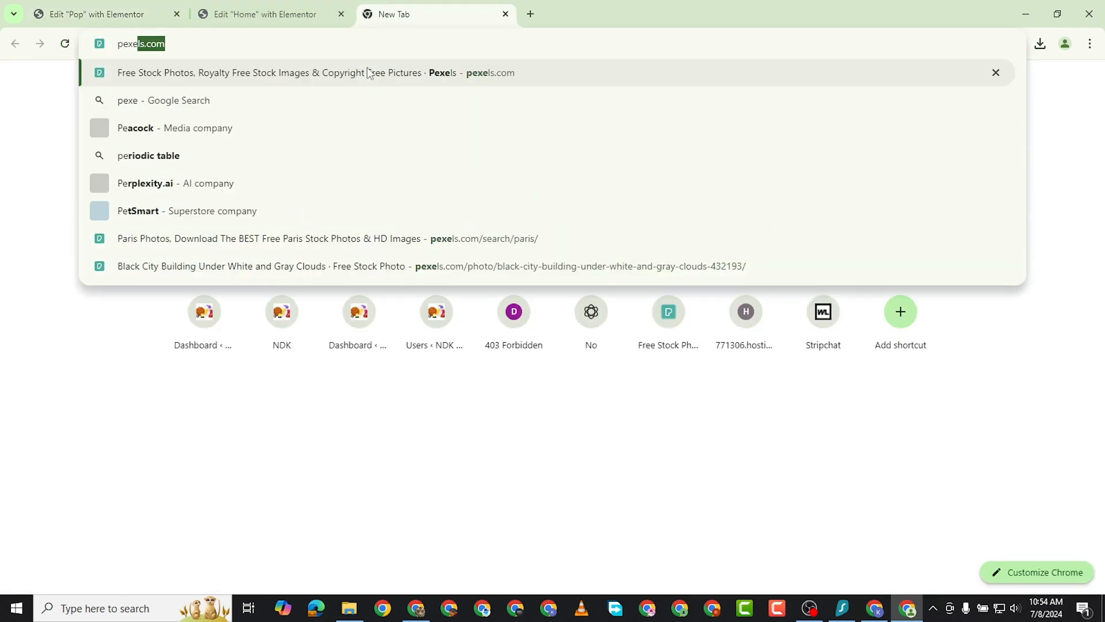
left_click(370, 73)
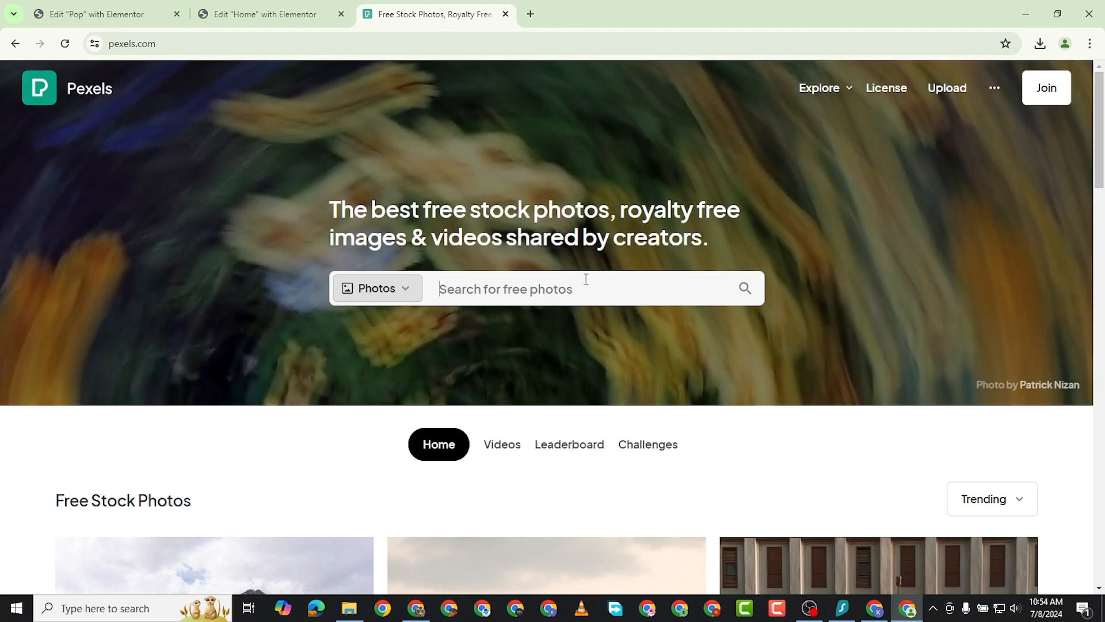
left_click(586, 279)
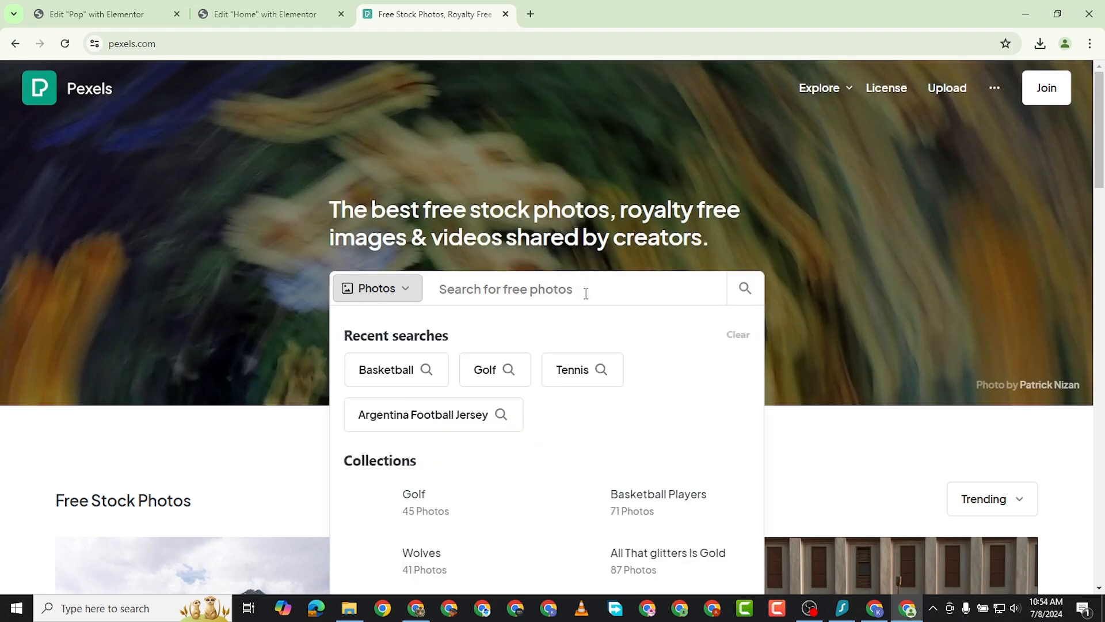
type("contact")
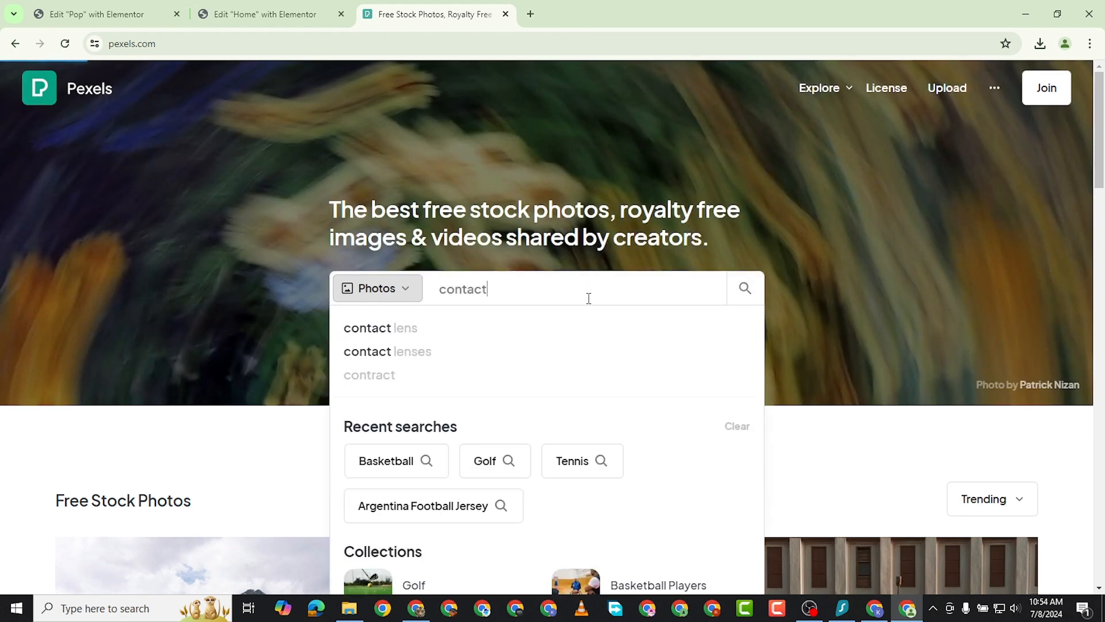
key("Return")
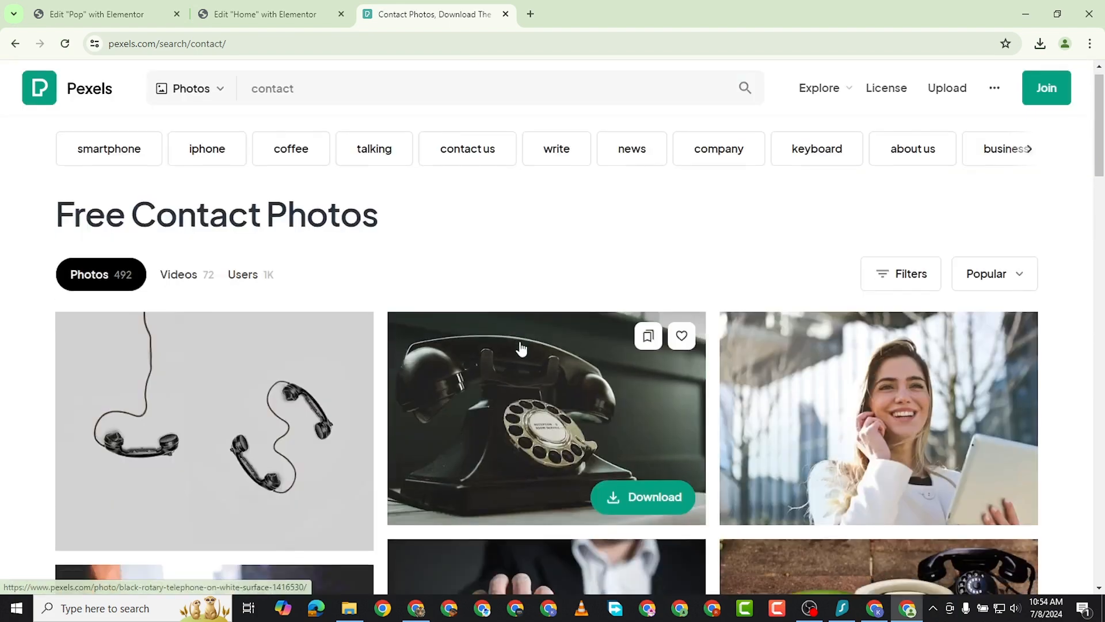
Download the photo of the smiling woman in a white blazer holding a tablet in Medium size, 1280×853.
scroll(829, 346, "down", 5)
scroll(830, 301, "up", 2)
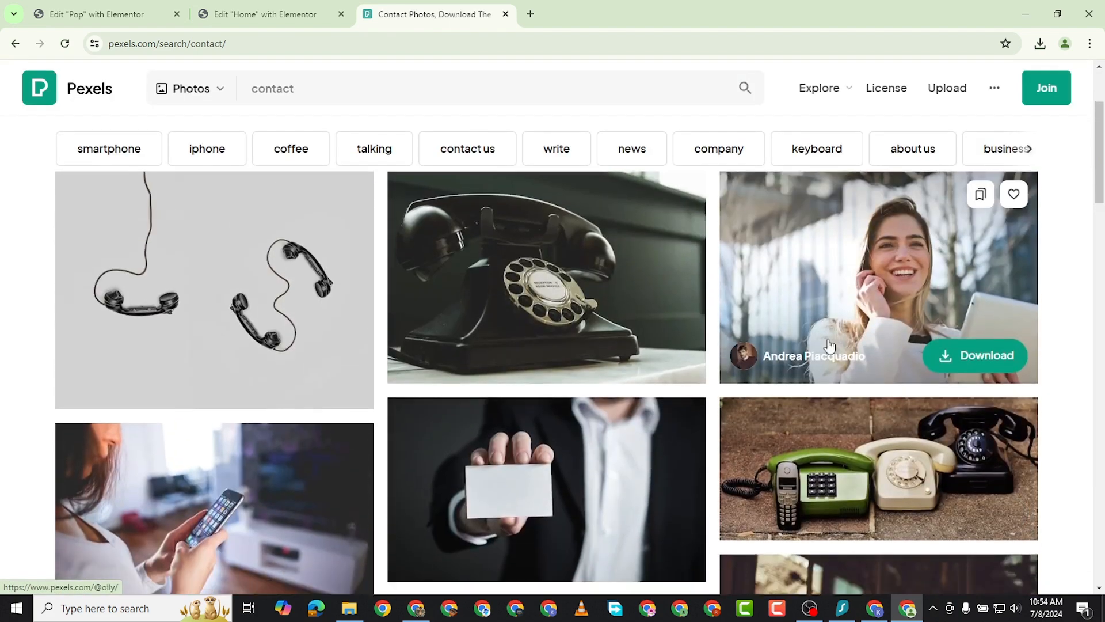
scroll(829, 346, "down", 5)
scroll(863, 357, "up", 5)
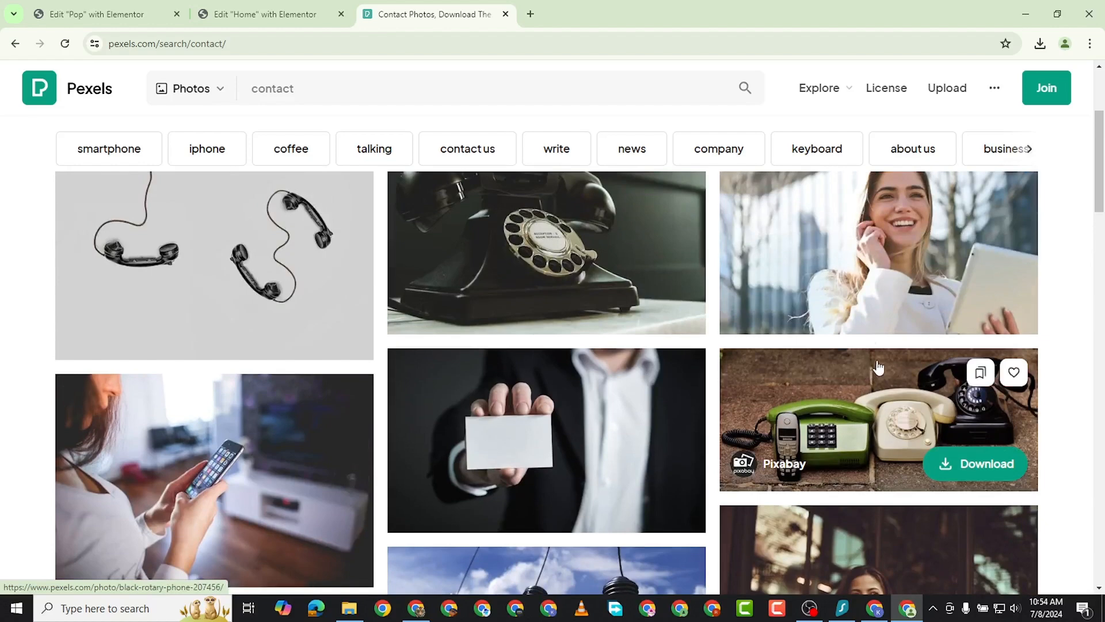
scroll(877, 366, "up", 2)
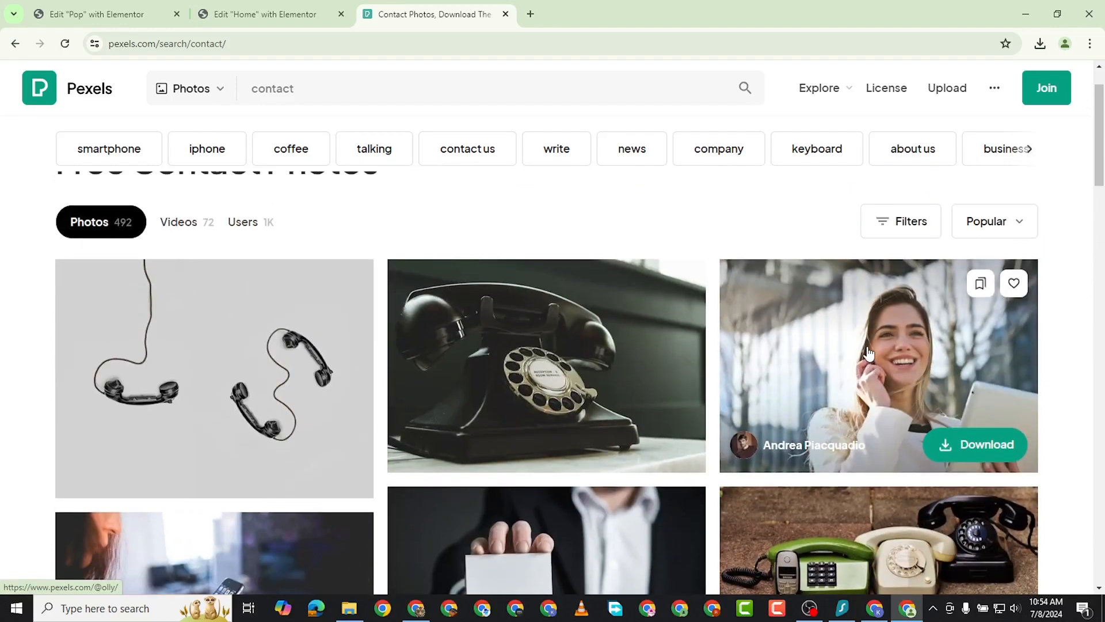
left_click(869, 353)
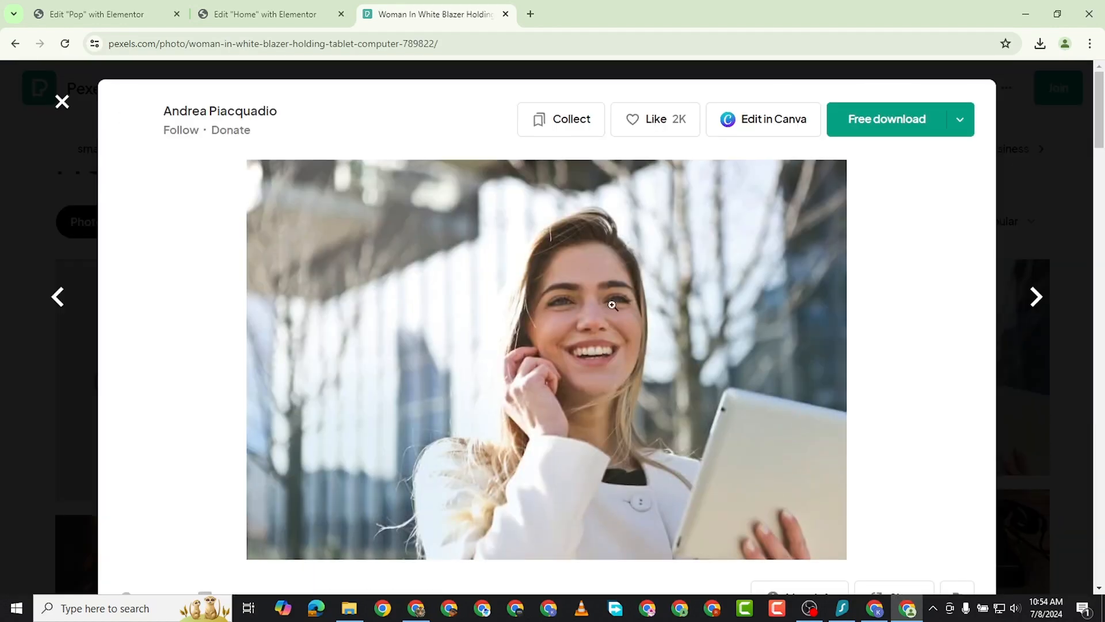
left_click(961, 120)
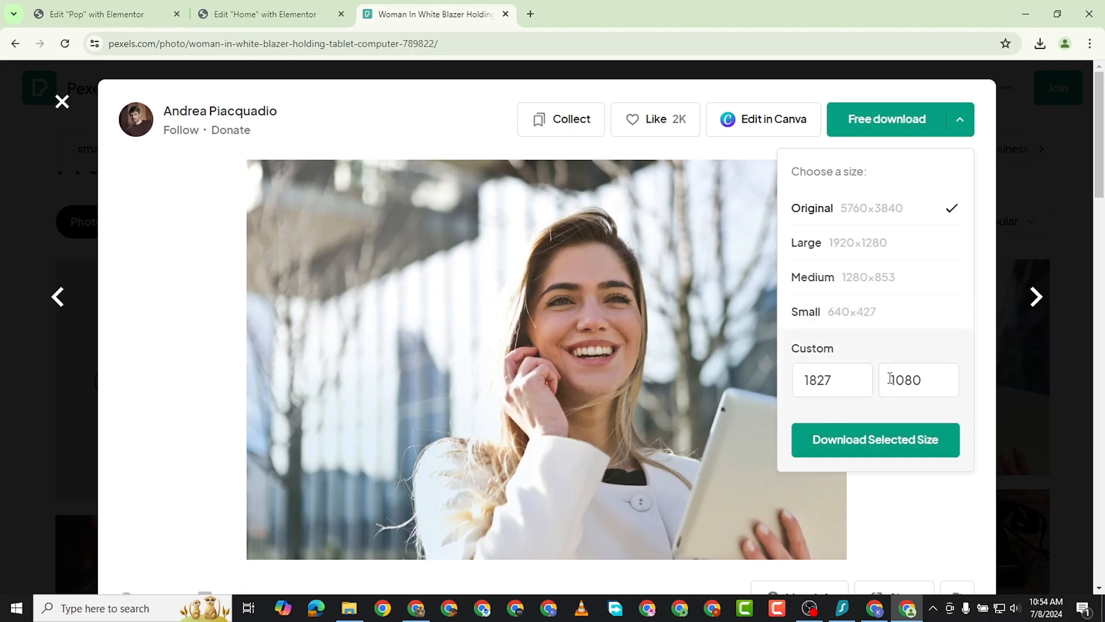
left_click(900, 288)
left_click(887, 442)
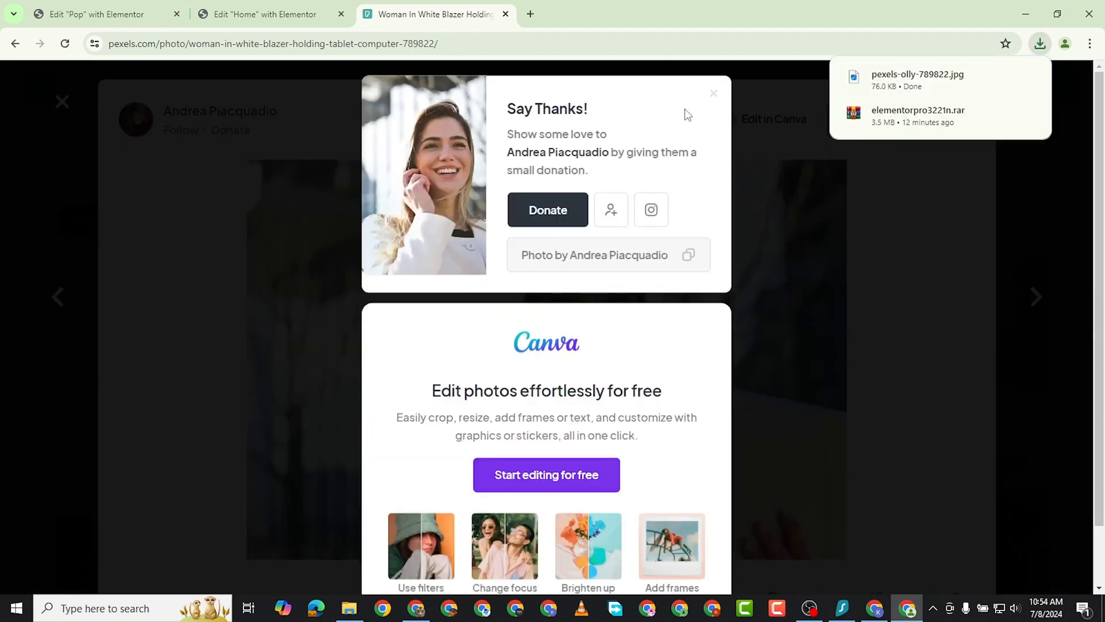
left_click(714, 96)
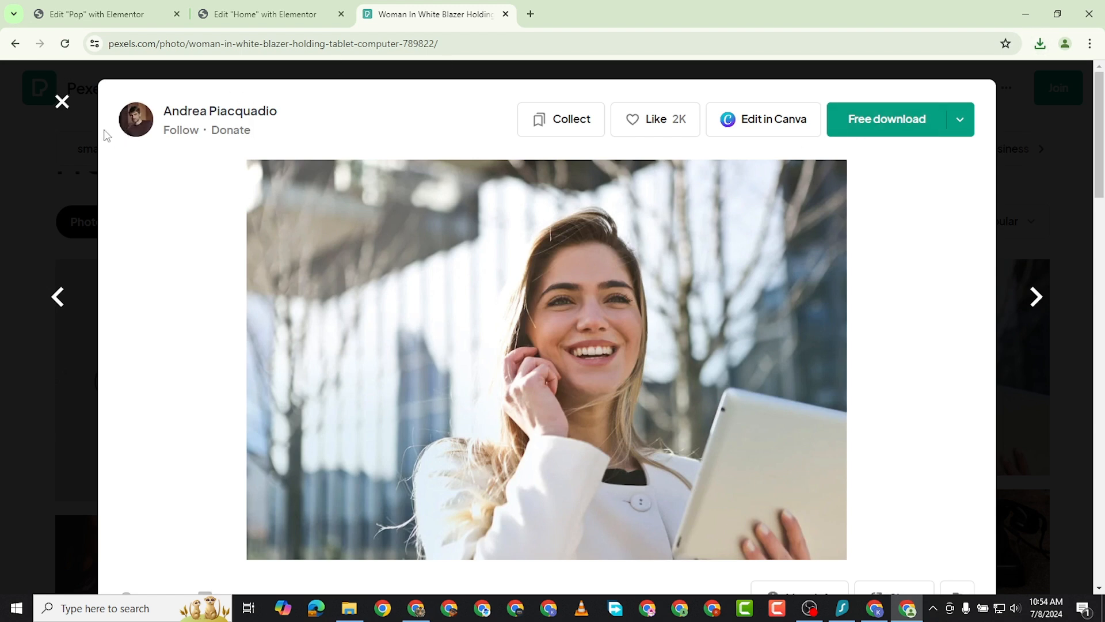
Close the photo and search Pexels' free photos again for "contact".
double_click(62, 100)
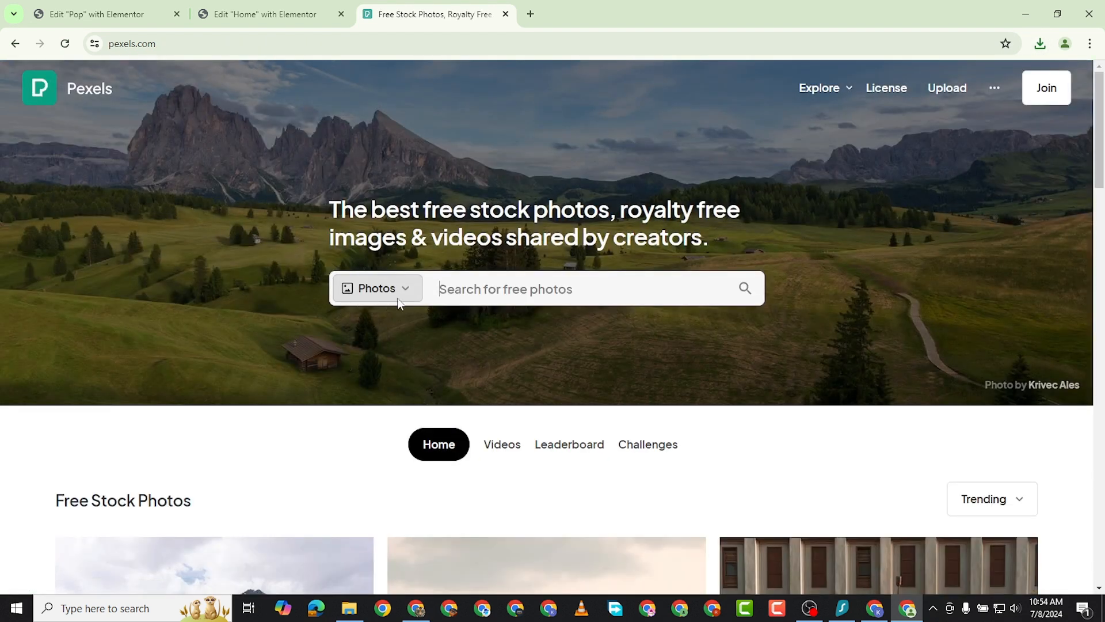
left_click(474, 284)
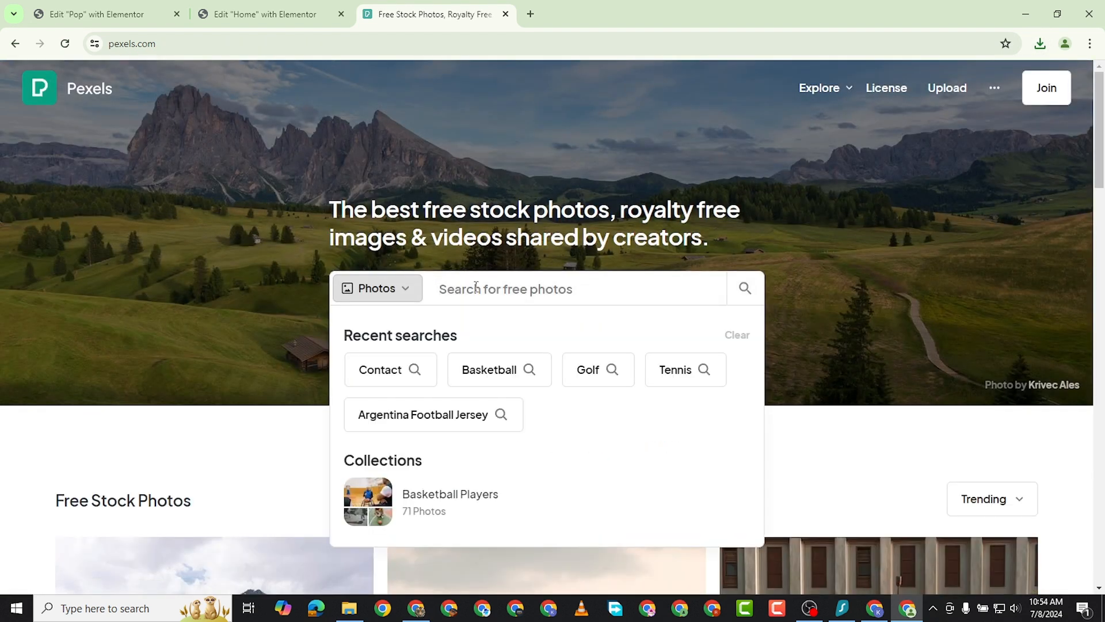
type("cpontact")
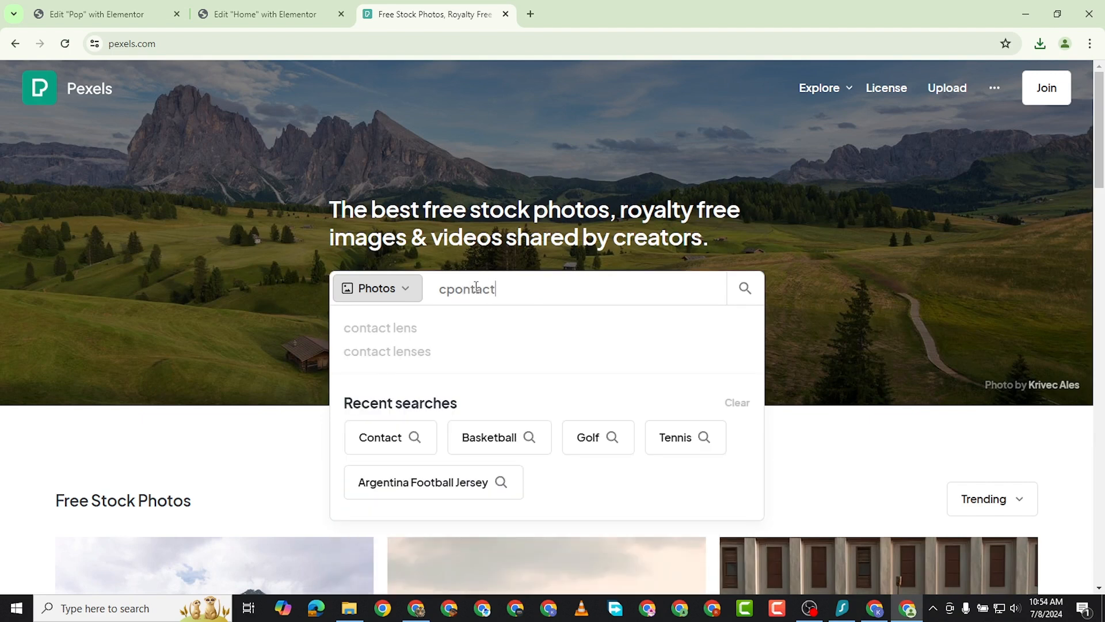
key("Left")
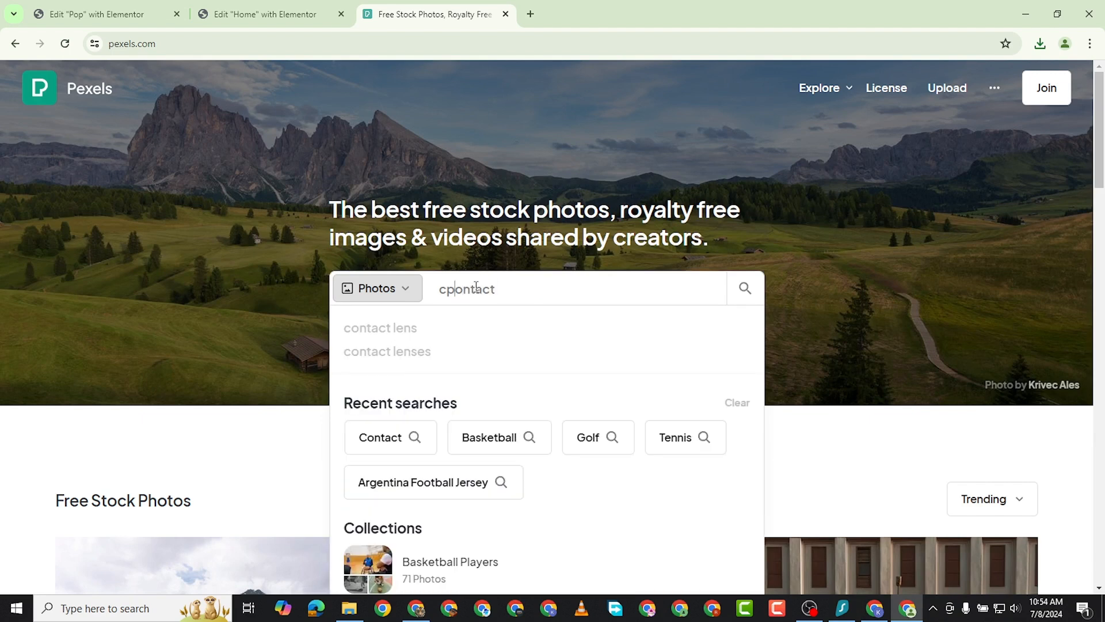
key("BackSpace")
key("Return")
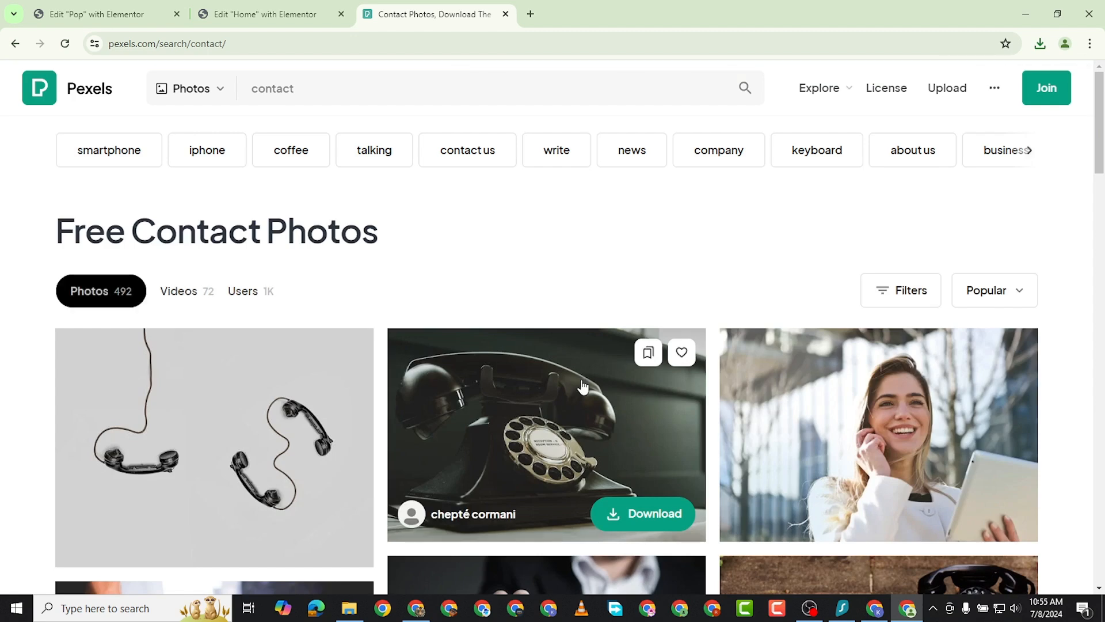
Filter the contact photo results to the Square orientation and look through them.
scroll(583, 387, "down", 1)
left_click(914, 222)
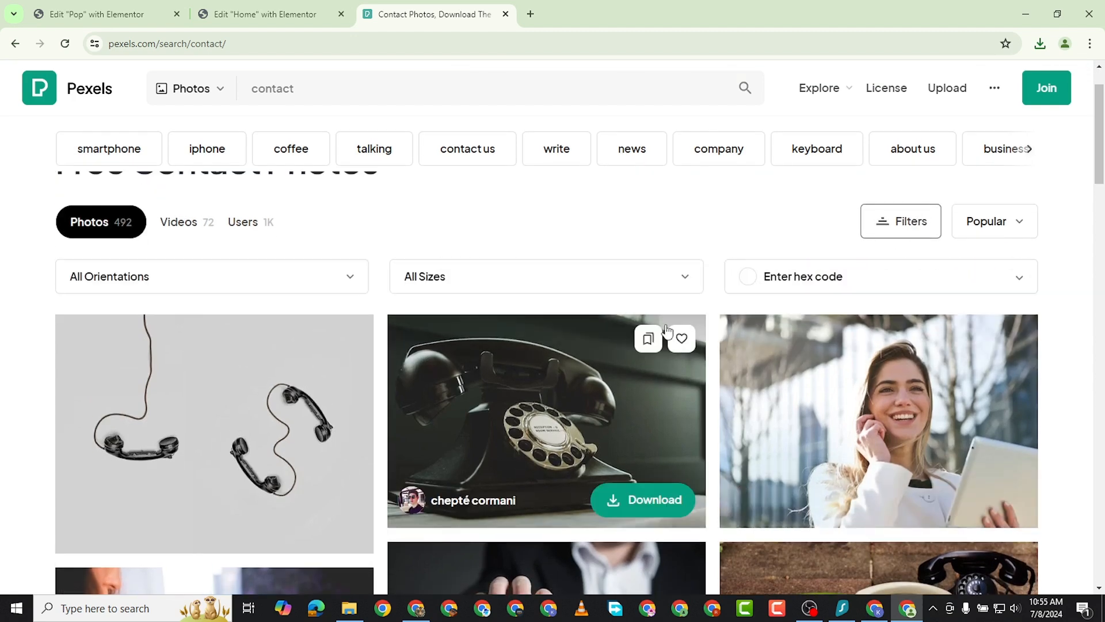
left_click(458, 288)
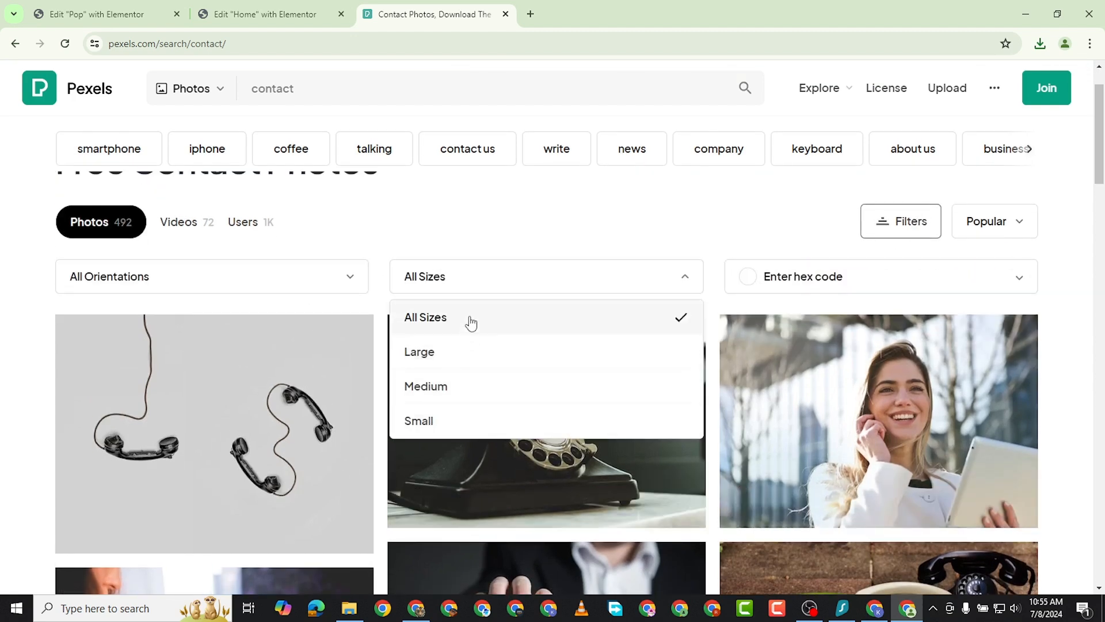
left_click(253, 288)
left_click(167, 420)
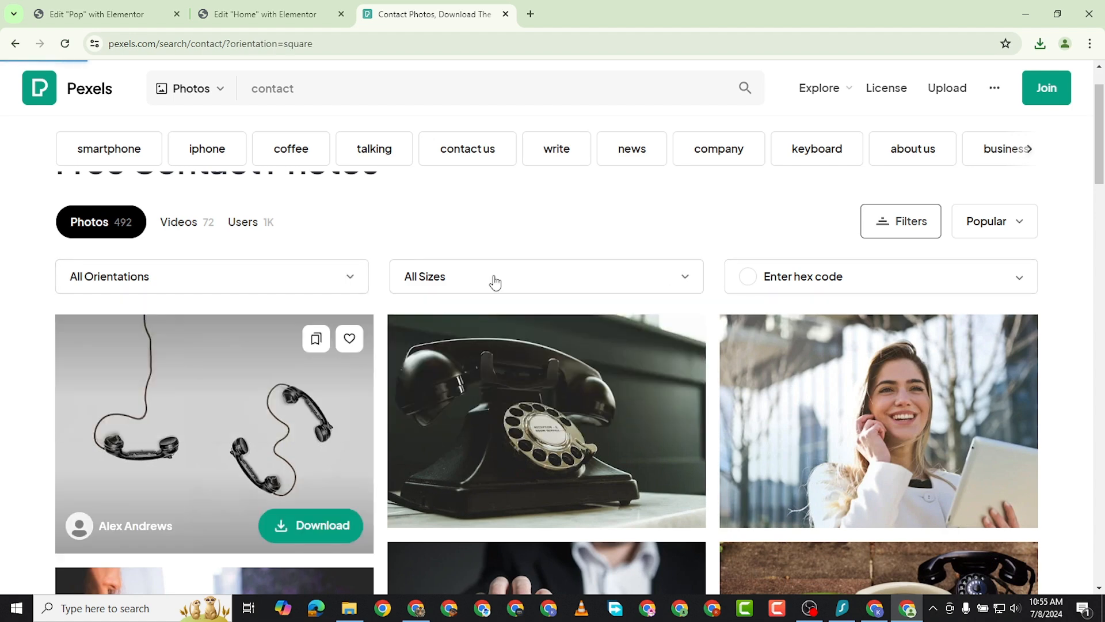
scroll(432, 403, "down", 1)
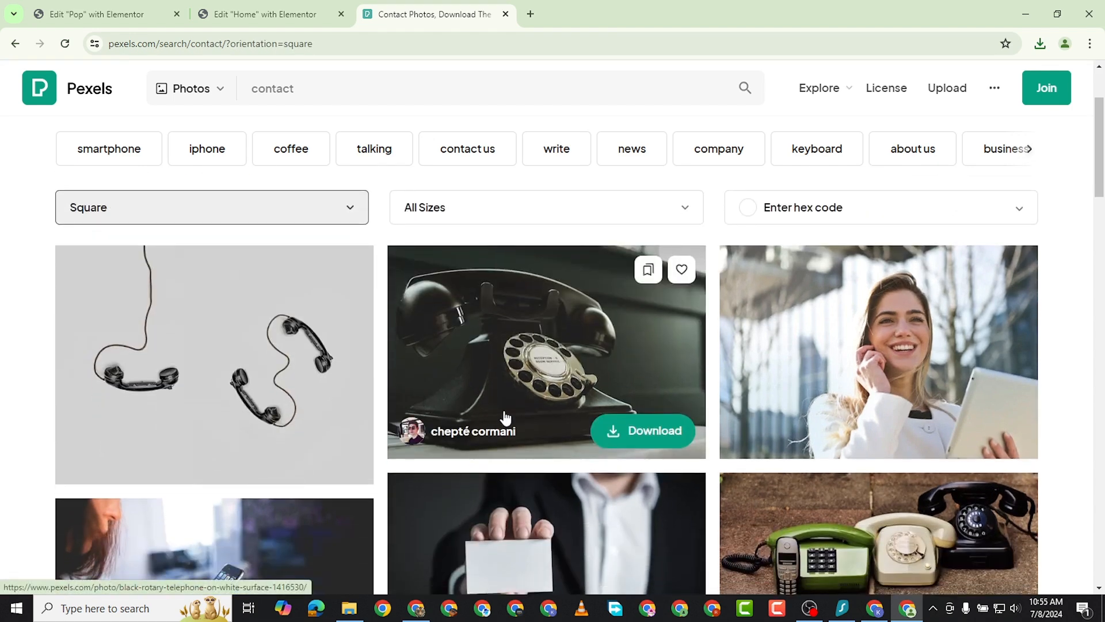
scroll(918, 208, "up", 2)
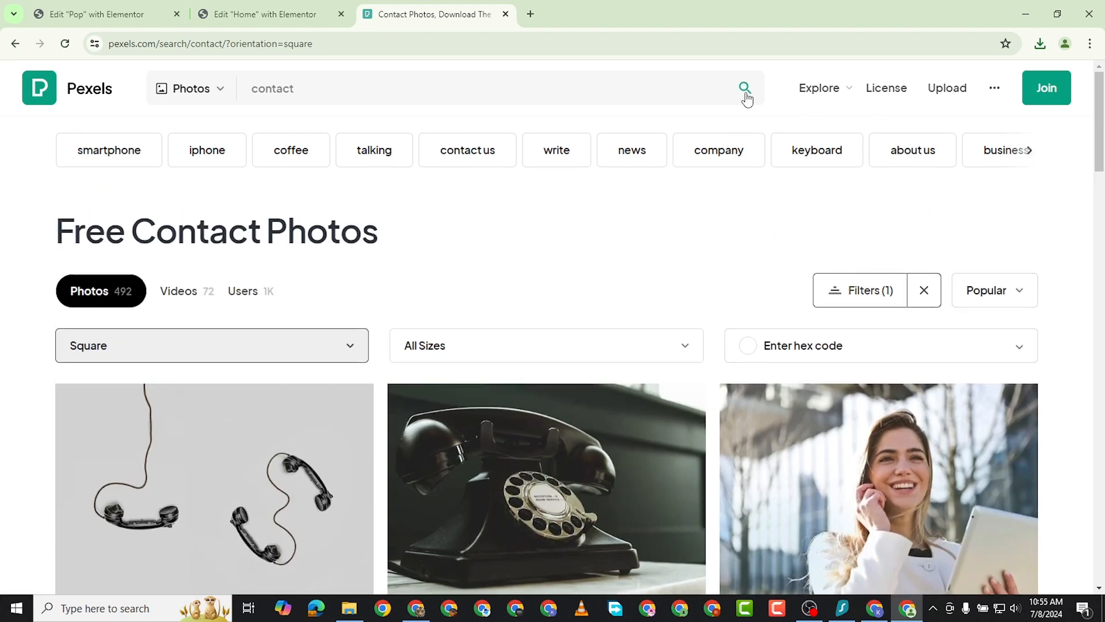
left_click(508, 95)
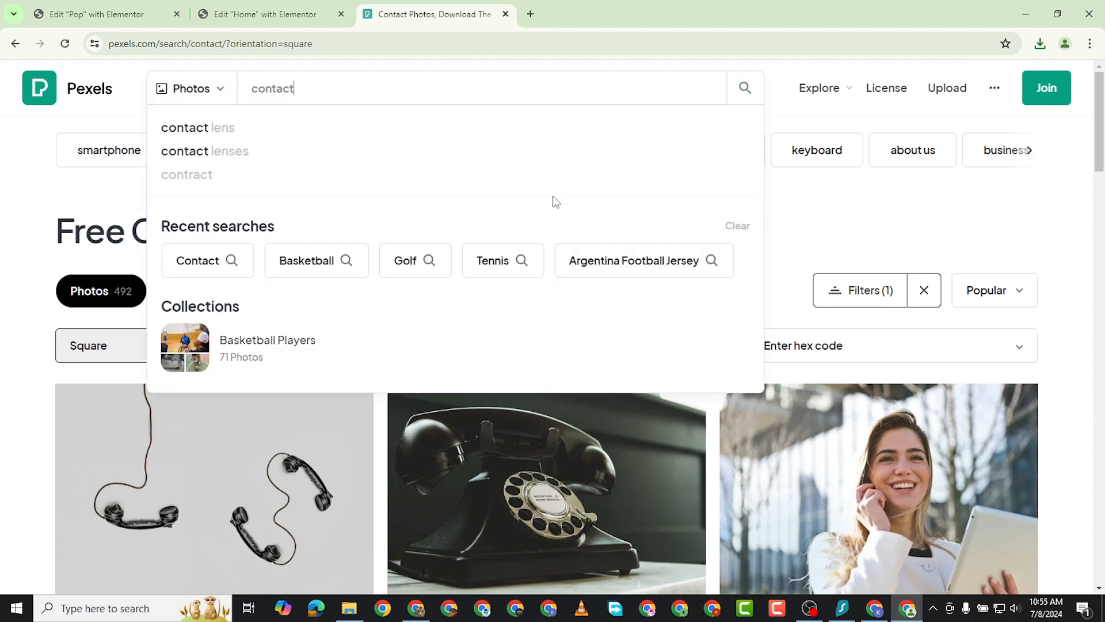
key("Escape")
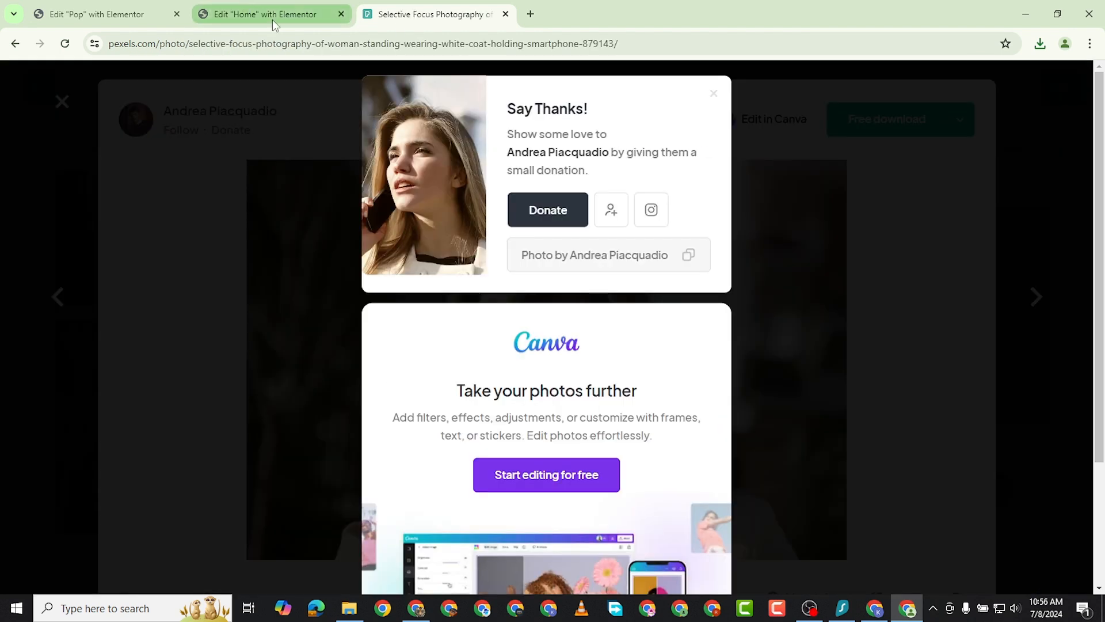
Return to the Pop template in Elementor, give the empty left container a Classic background and open its image chooser.
left_click(271, 16)
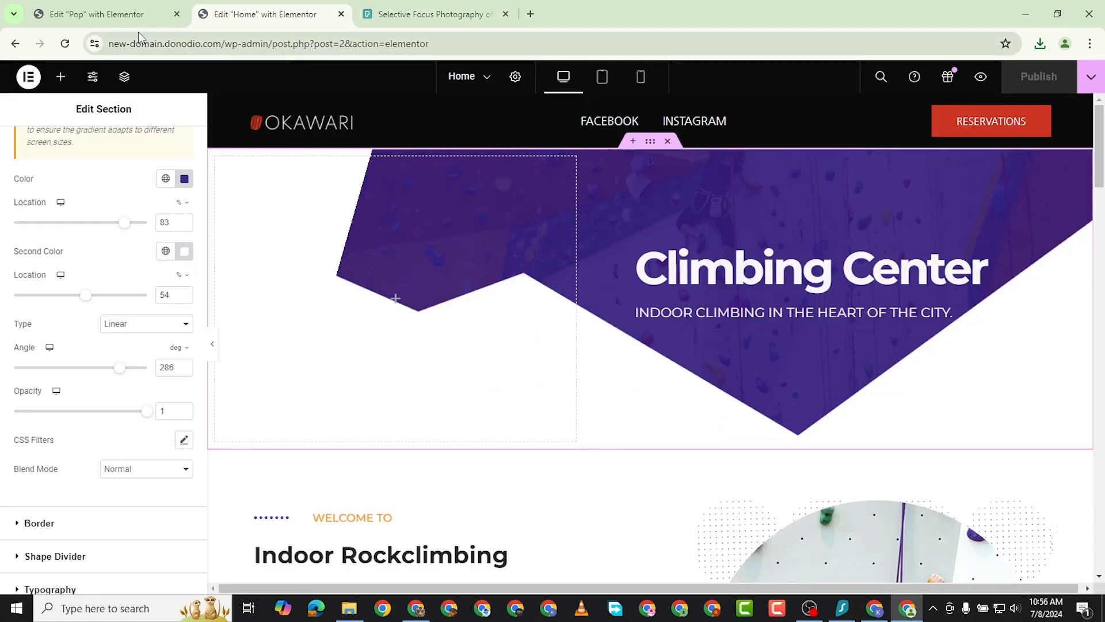
left_click(138, 15)
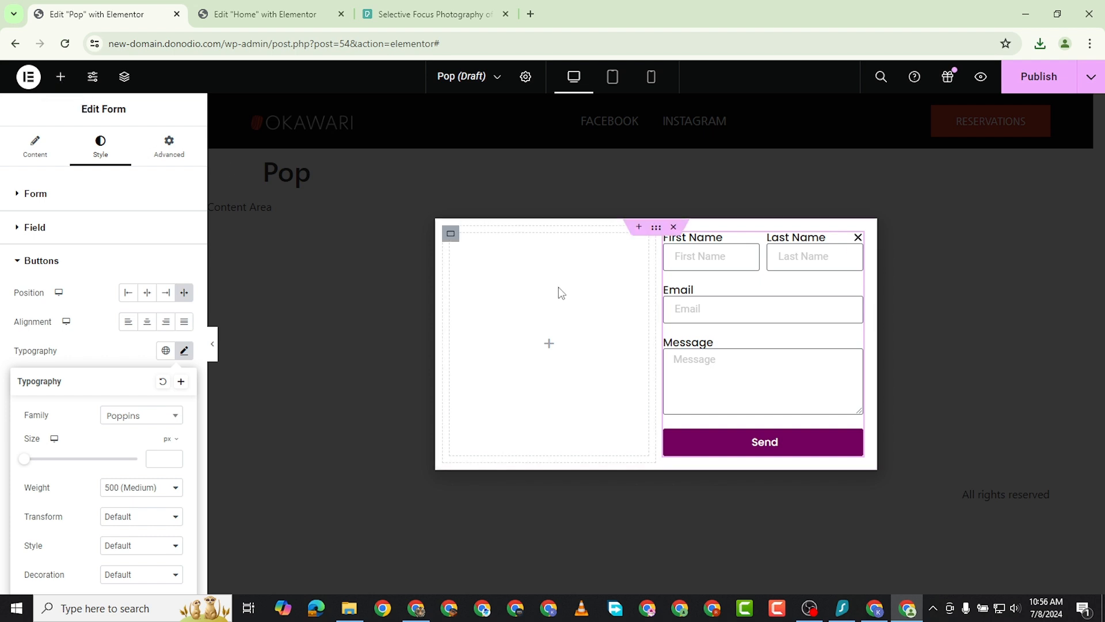
left_click(453, 236)
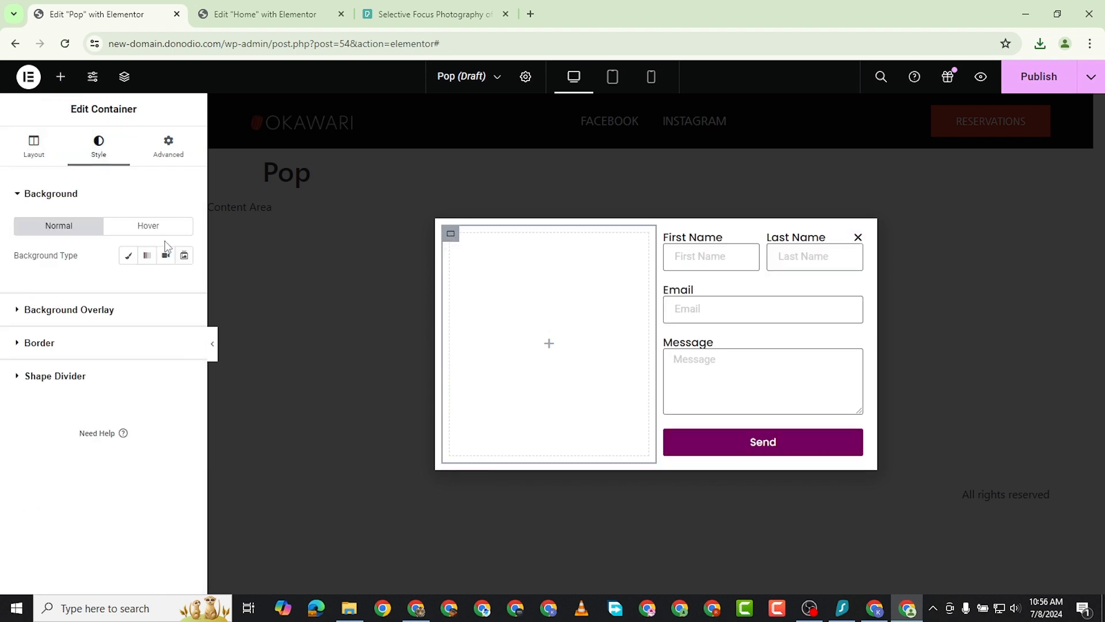
left_click(129, 256)
left_click(115, 360)
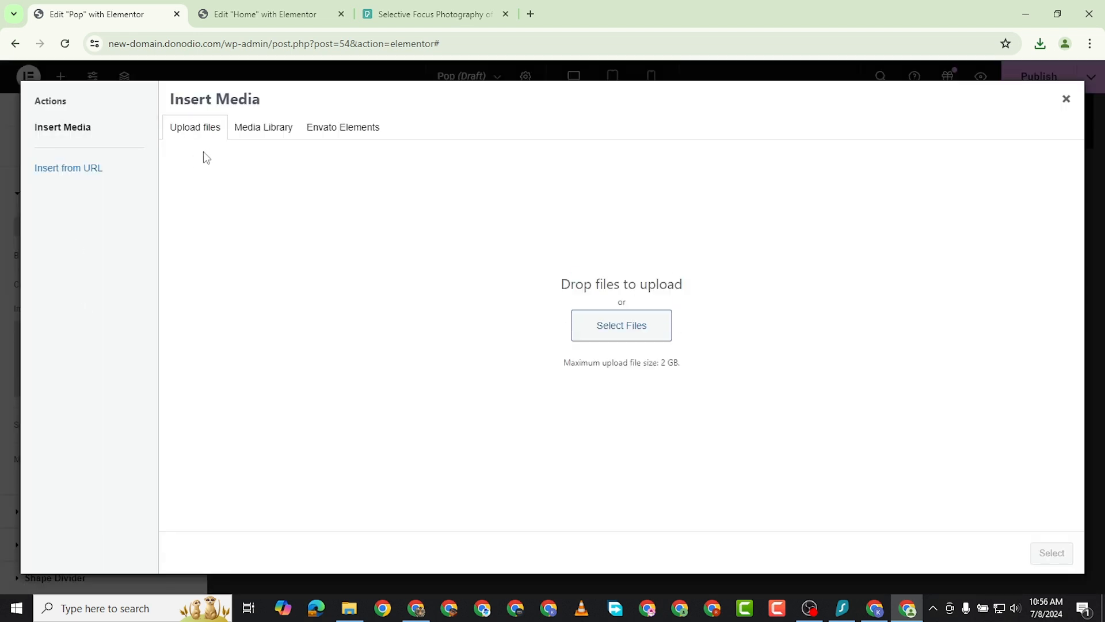
Upload pexels-olly-879143 from the Downloads folder and use it as the left container's background image.
left_click(648, 326)
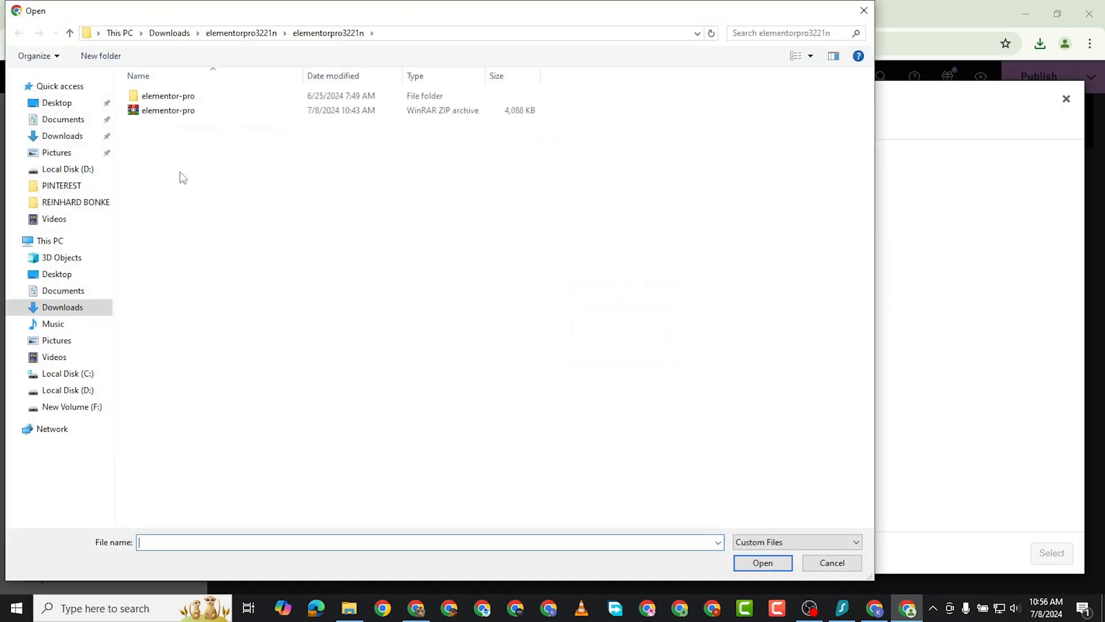
left_click(80, 136)
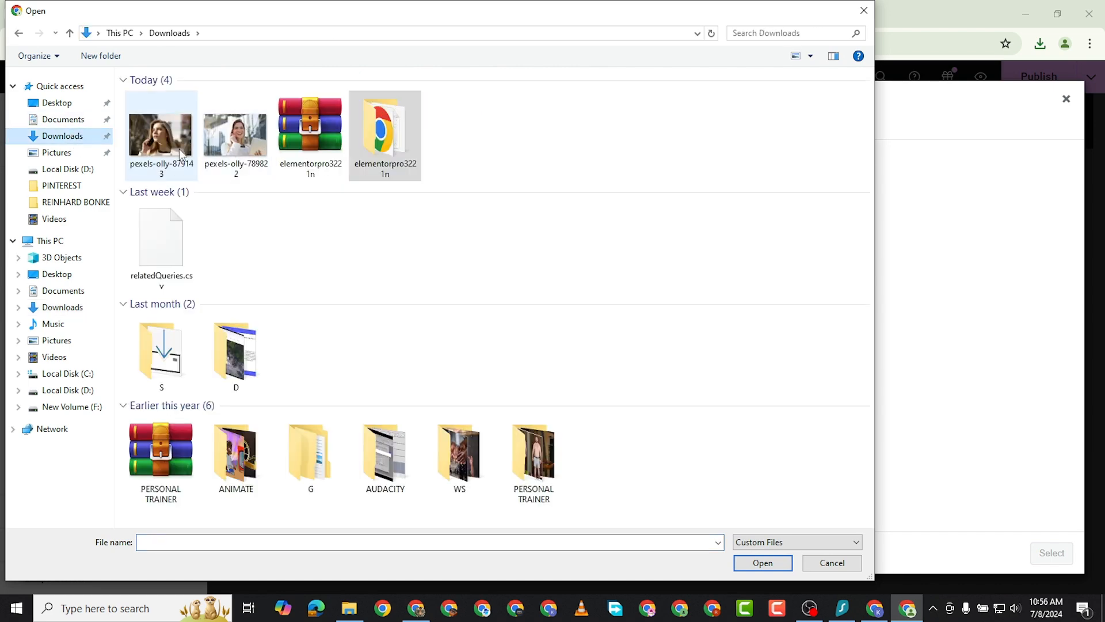
left_click(161, 135)
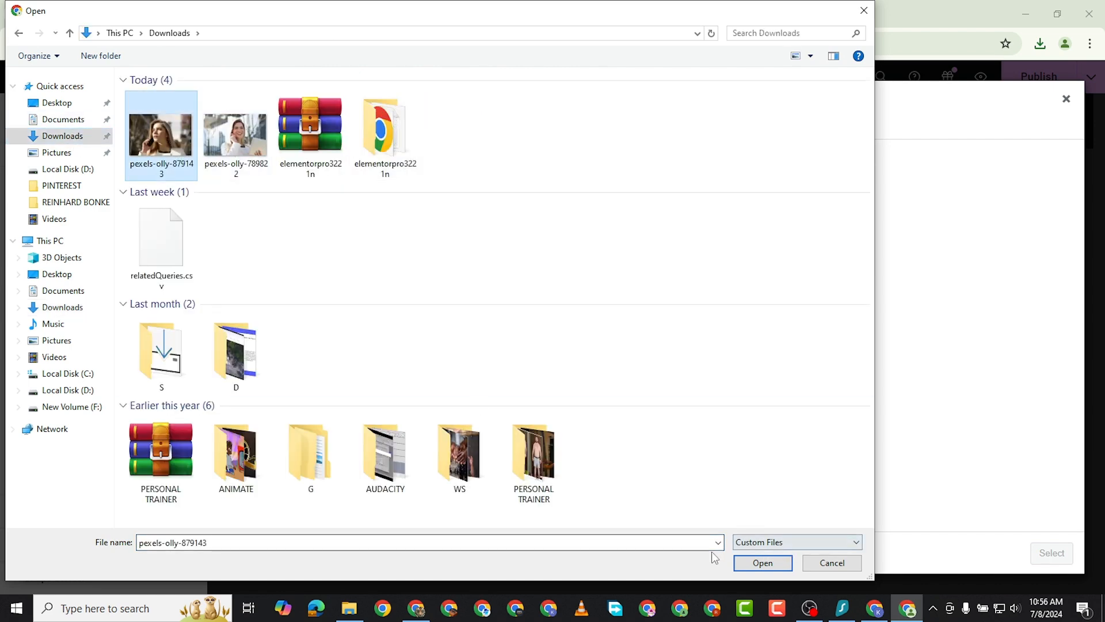
left_click(759, 564)
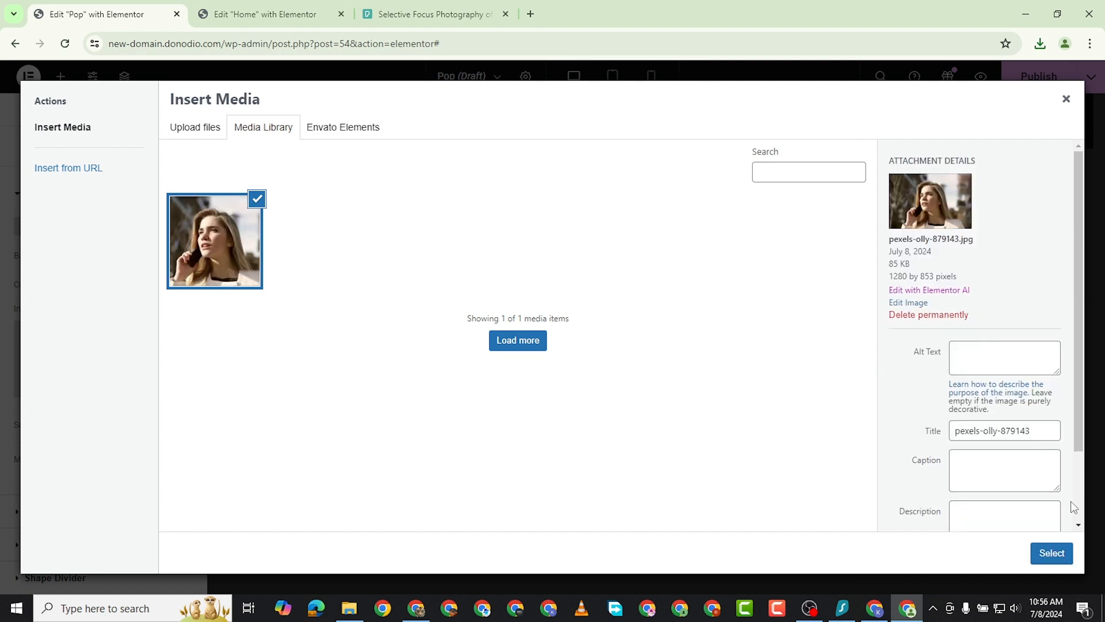
left_click(1052, 553)
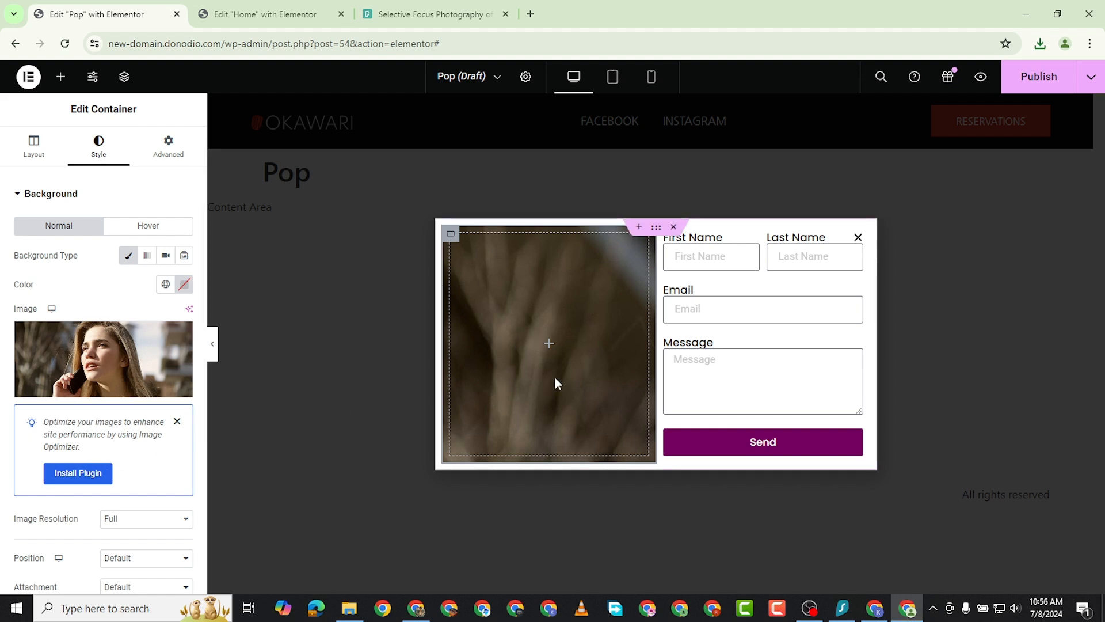
Set the left container's background image position to Center Center and its display size to Cover.
scroll(153, 472, "down", 3)
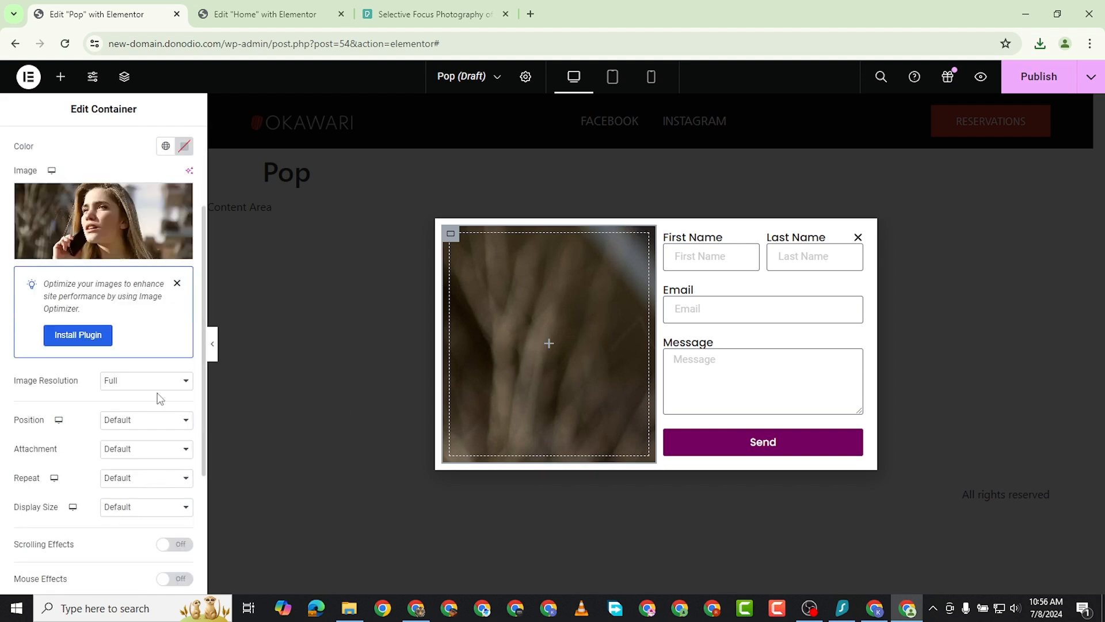
left_click(153, 427)
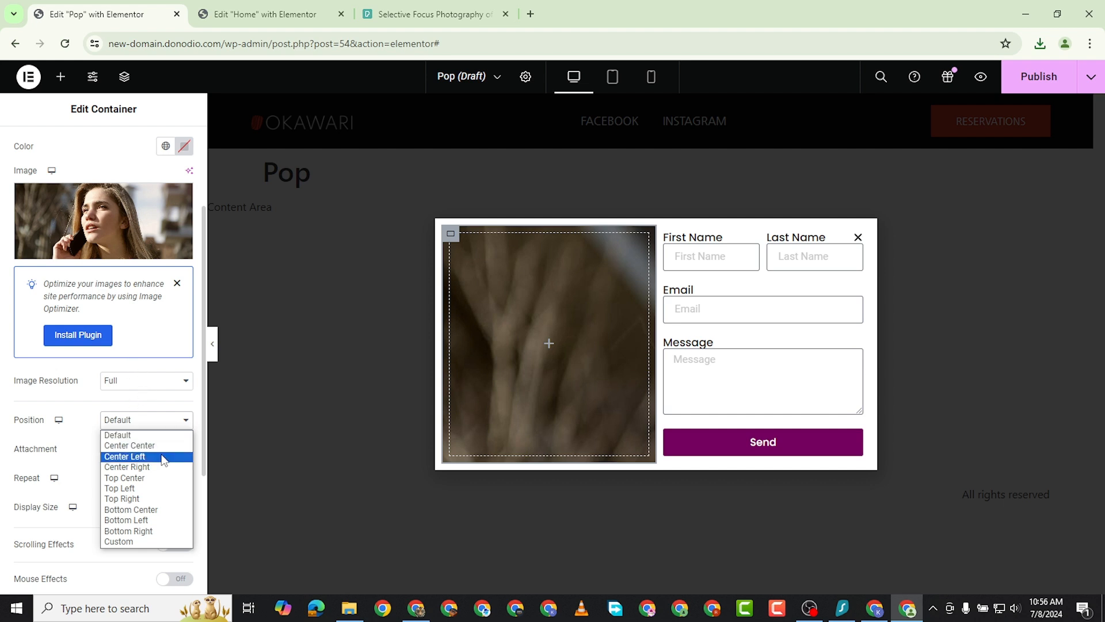
left_click(151, 446)
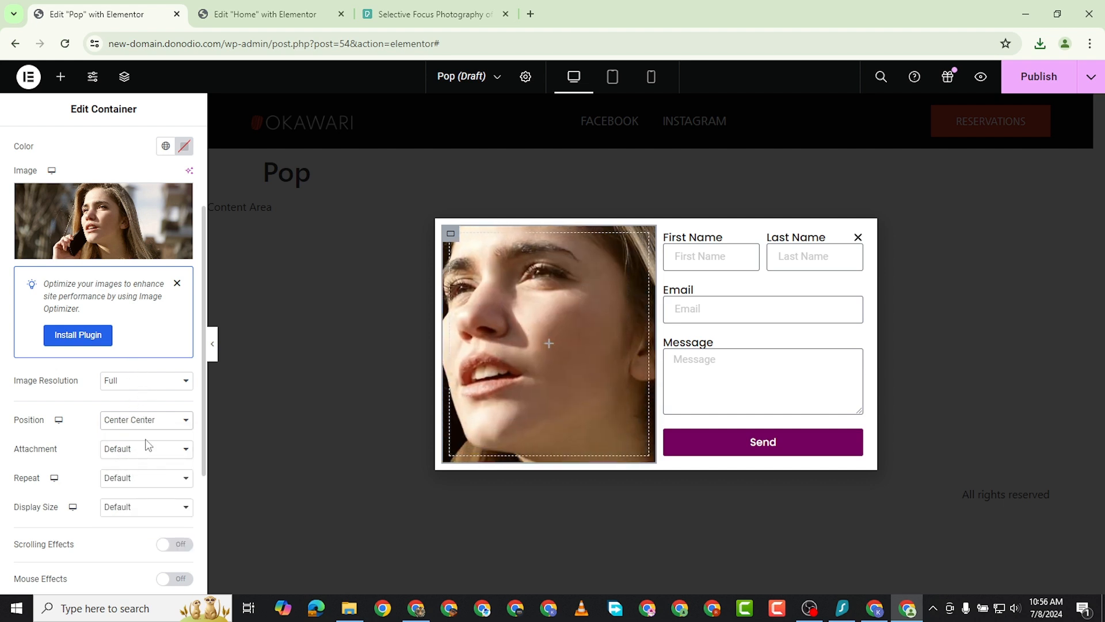
left_click(152, 517)
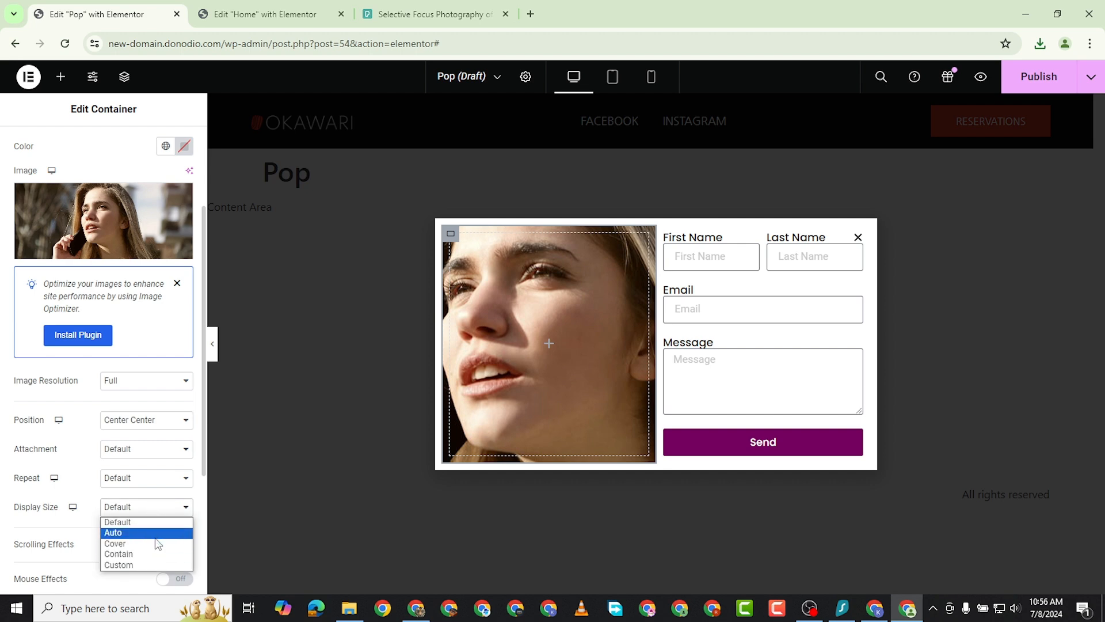
left_click(158, 544)
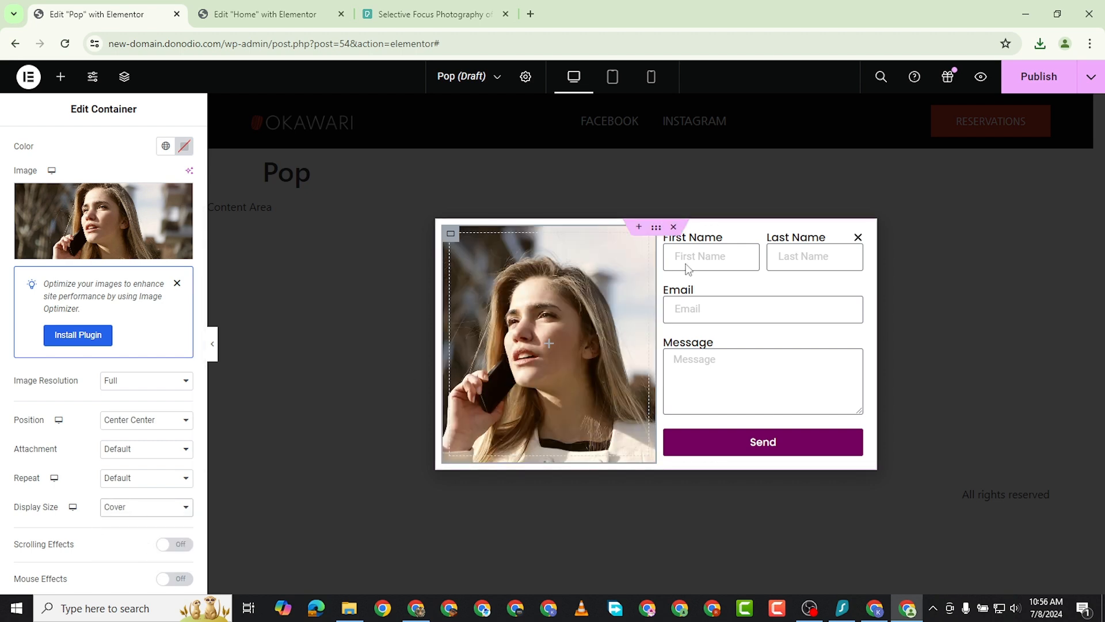
Give the left container a Classic background overlay in black, #000000.
scroll(92, 498, "down", 4)
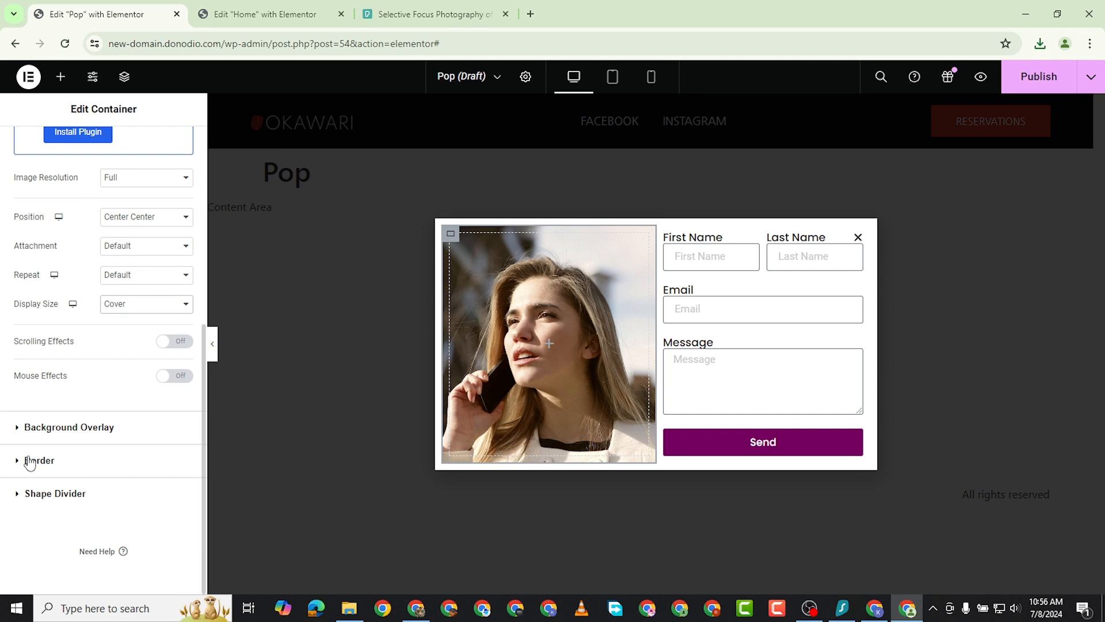
left_click(86, 431)
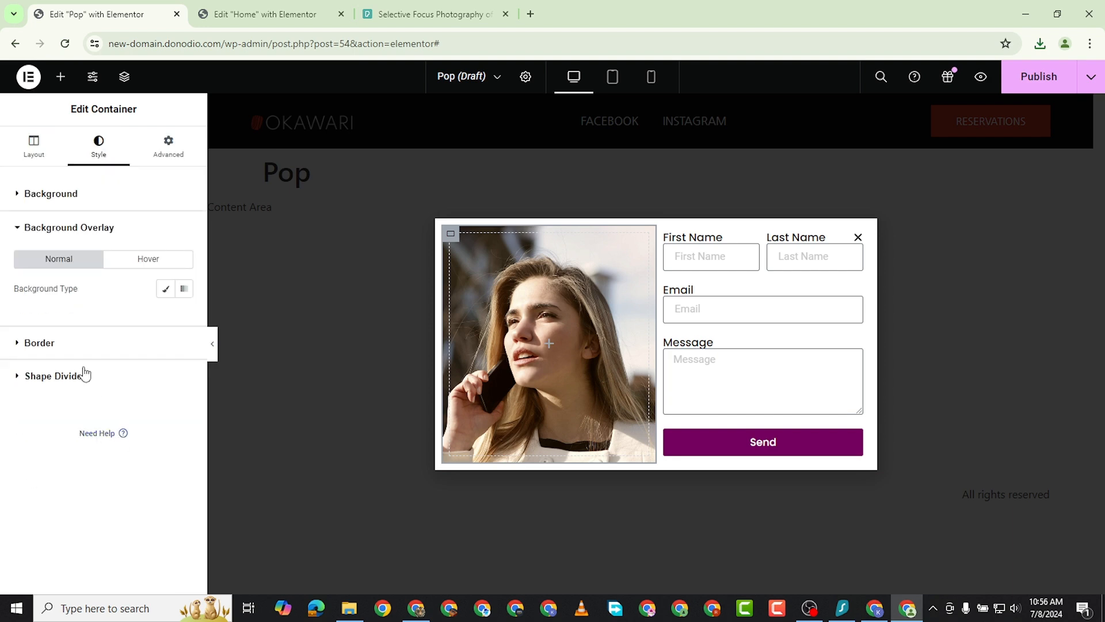
left_click(165, 288)
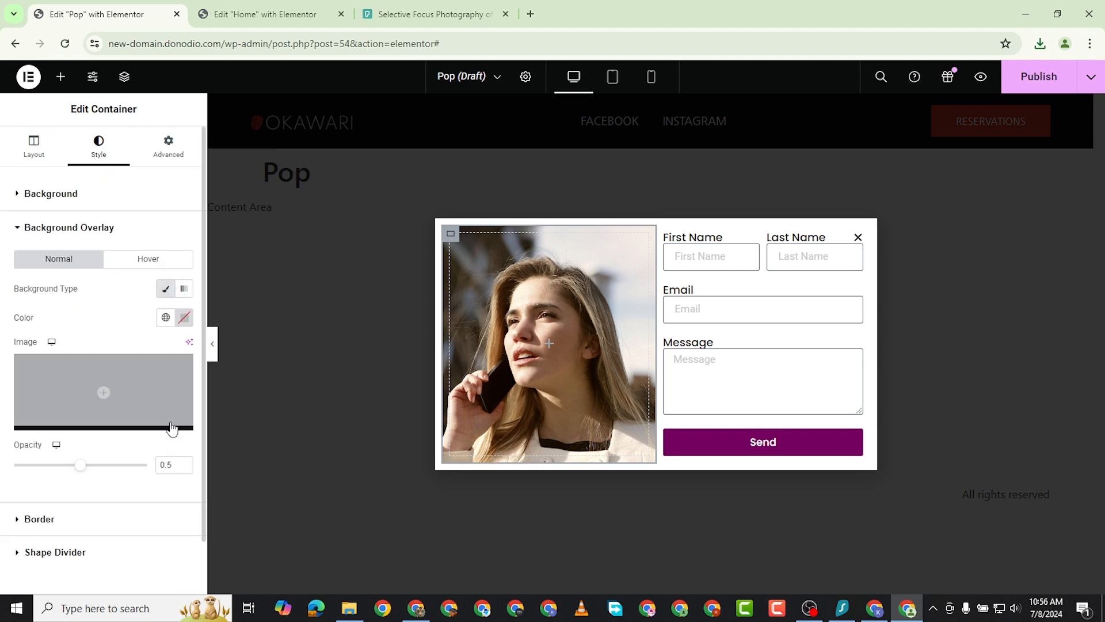
left_click(184, 318)
left_click_drag(129, 410, 105, 475)
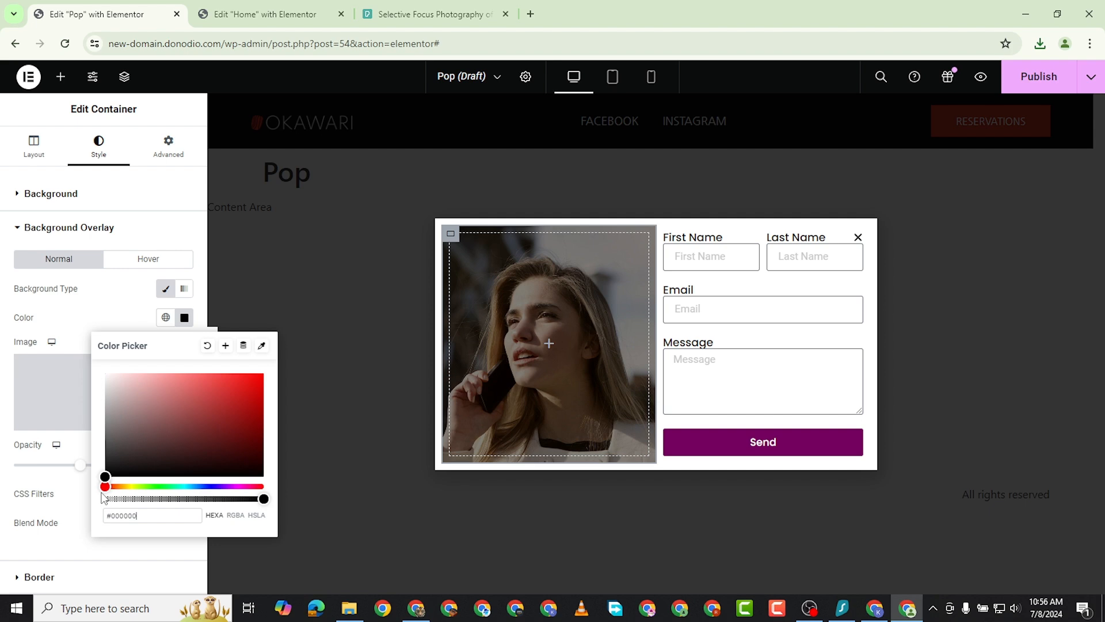
left_click(255, 397)
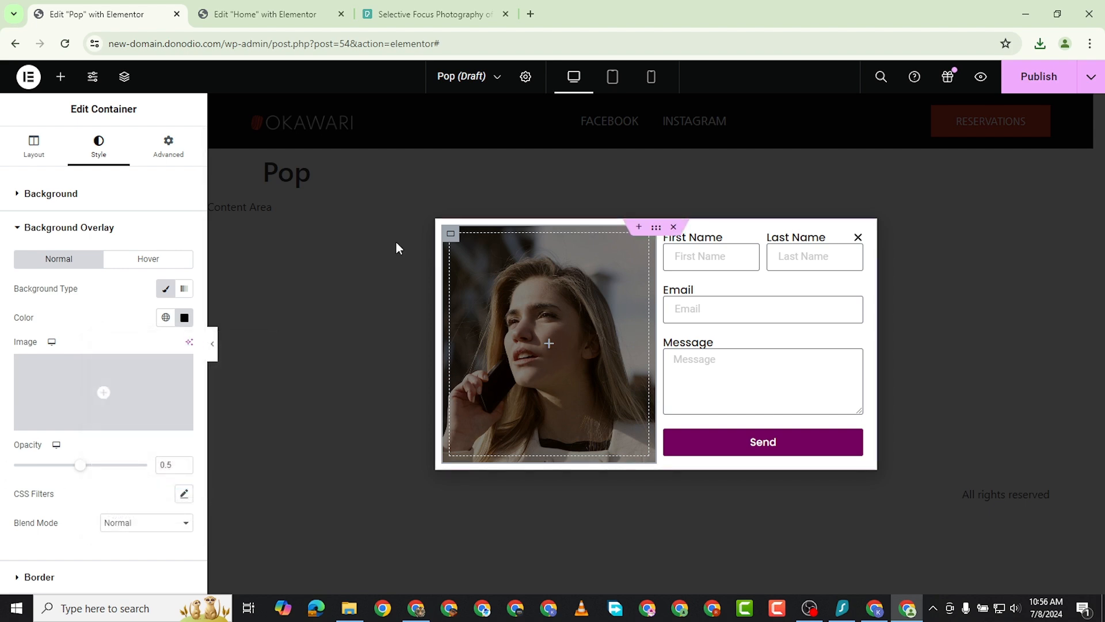
Add a Heading widget to the left container and clear its placeholder title.
left_click(61, 77)
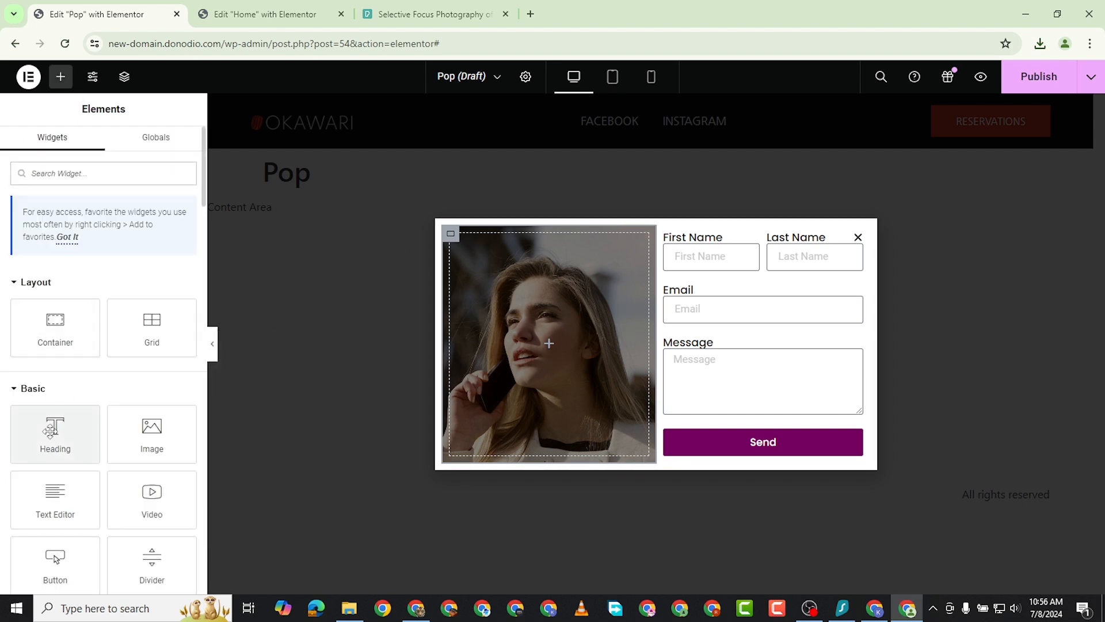
left_click_drag(50, 429, 450, 349)
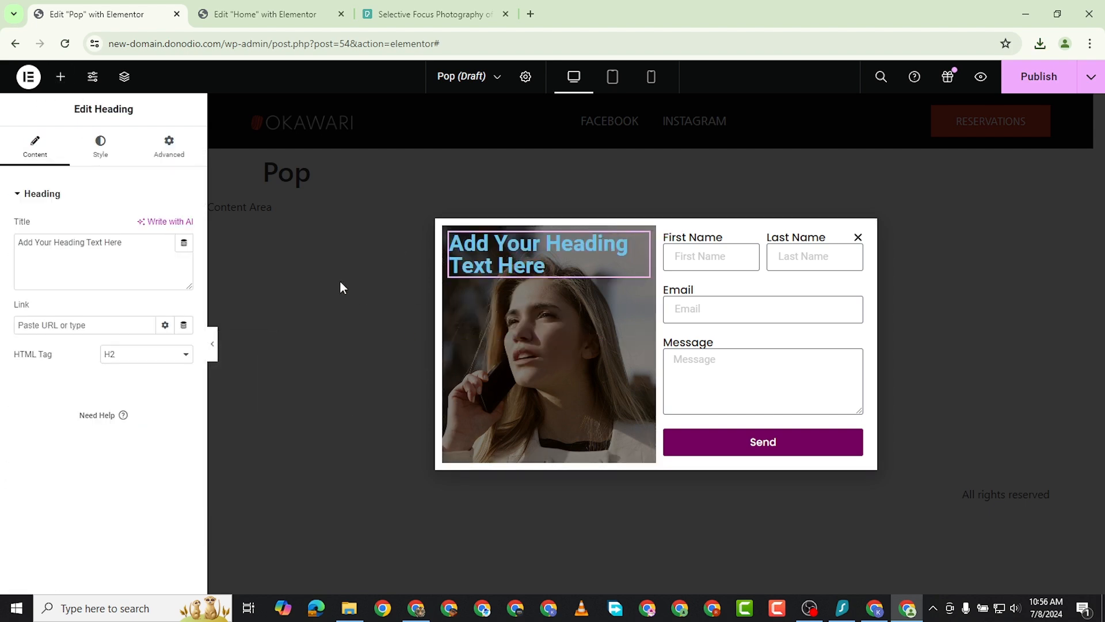
triple_click(69, 235)
type("W")
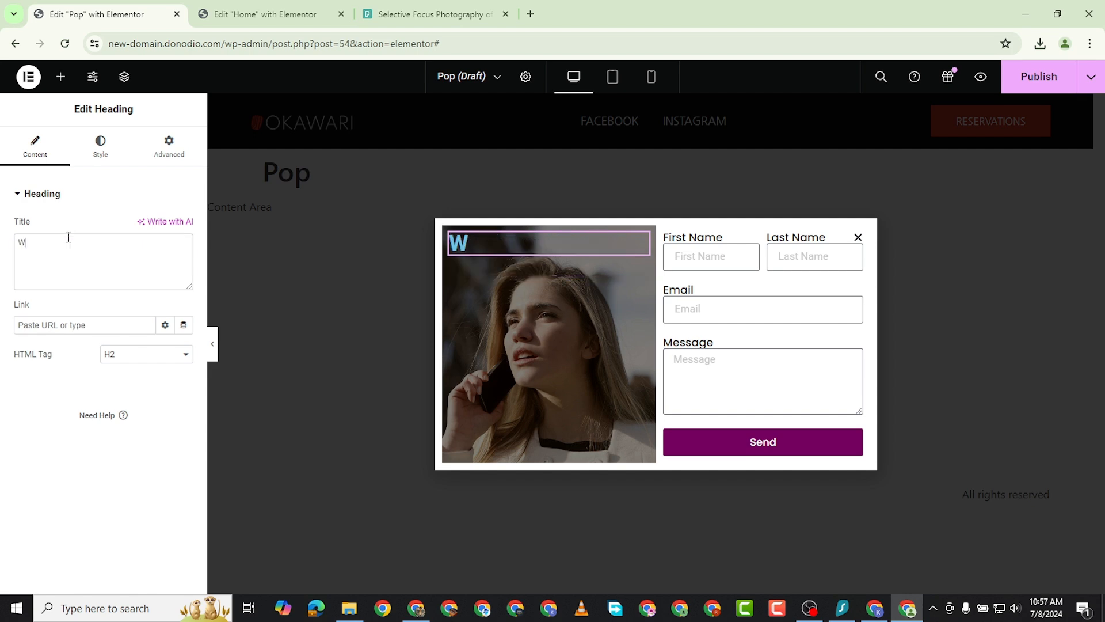
key("BackSpace")
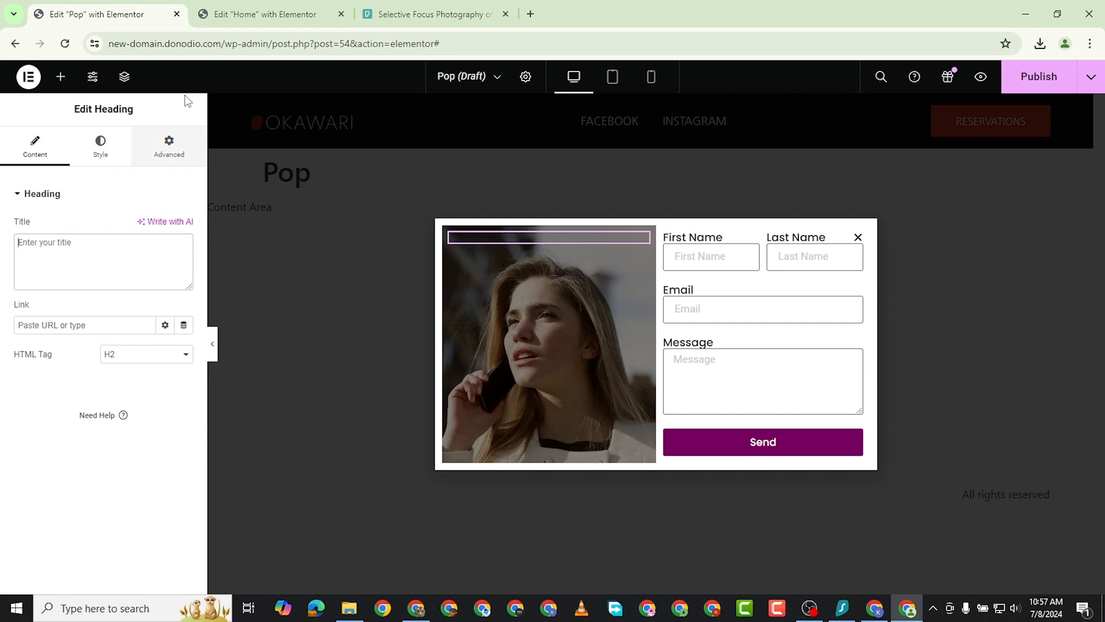
Try to center the left container's contents by setting both Justify Content and Align Items to Center.
left_click(451, 236)
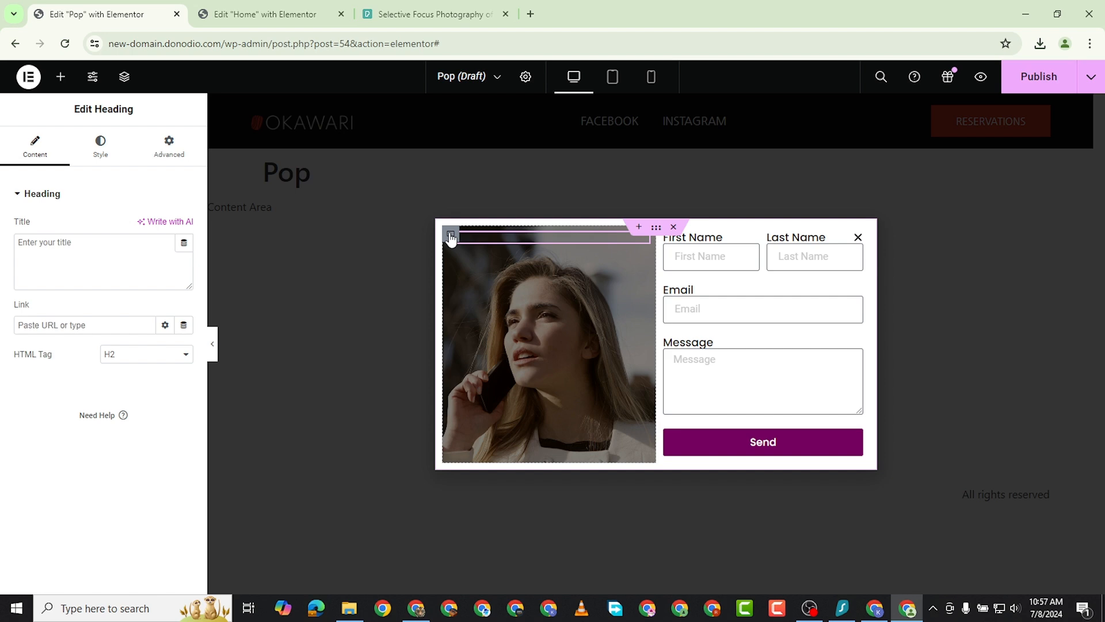
left_click(451, 236)
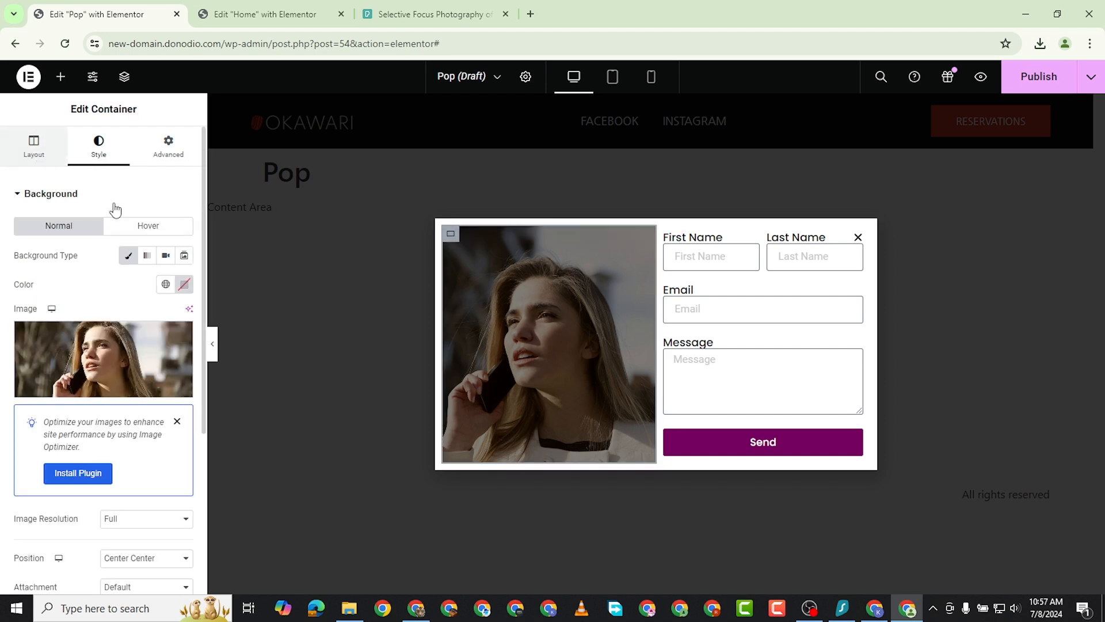
scroll(115, 210, "down", 6)
scroll(81, 447, "up", 5)
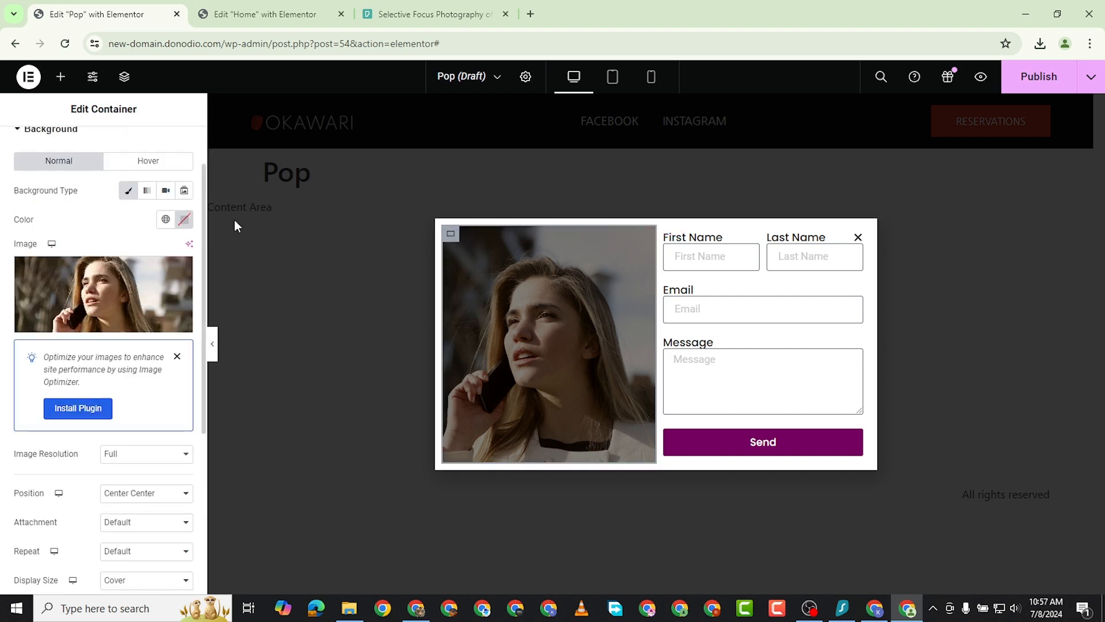
scroll(72, 226, "up", 2)
left_click(32, 146)
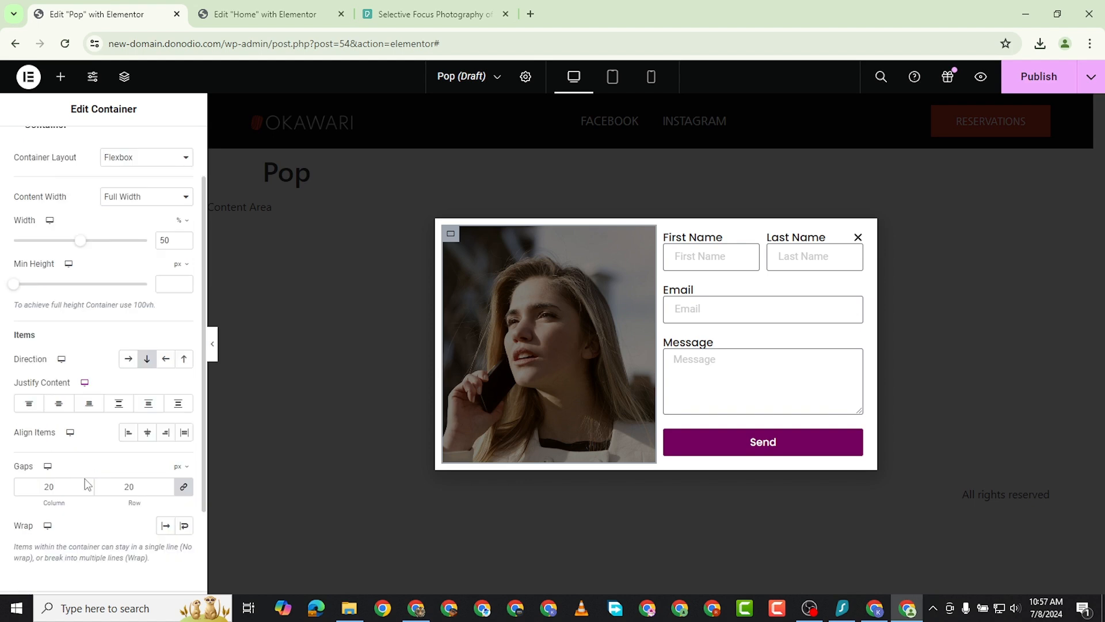
scroll(147, 333, "down", 5)
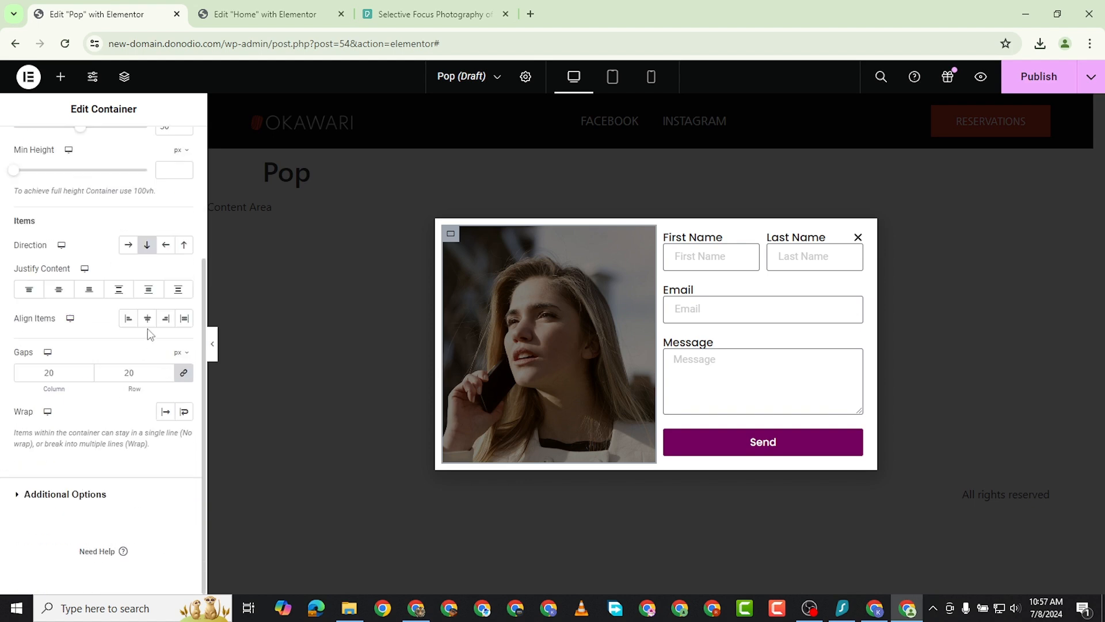
left_click(64, 297)
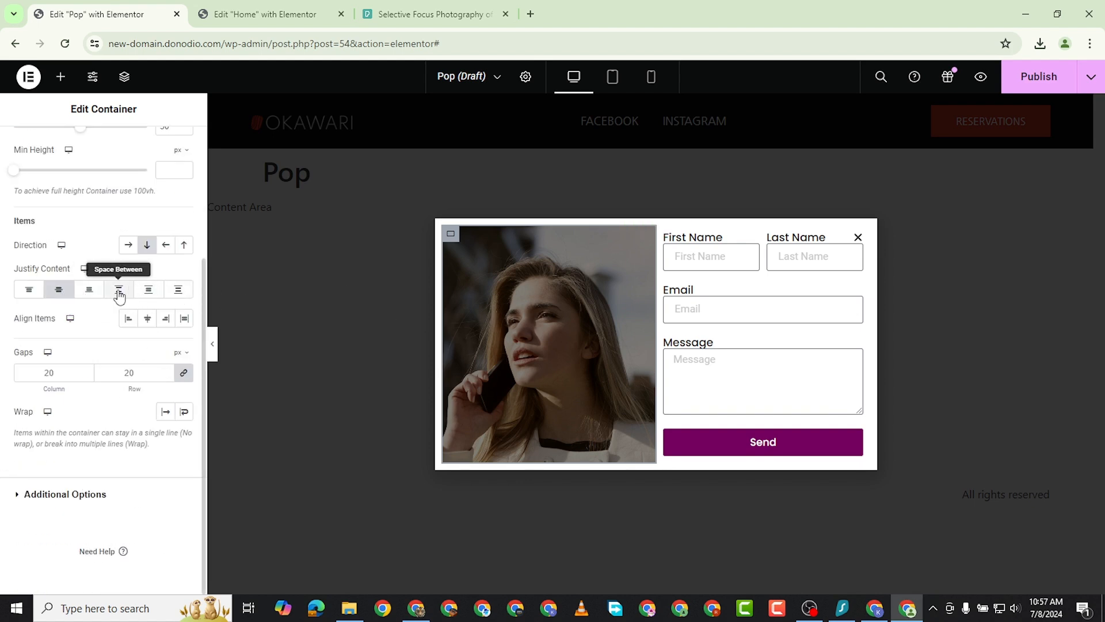
left_click(149, 320)
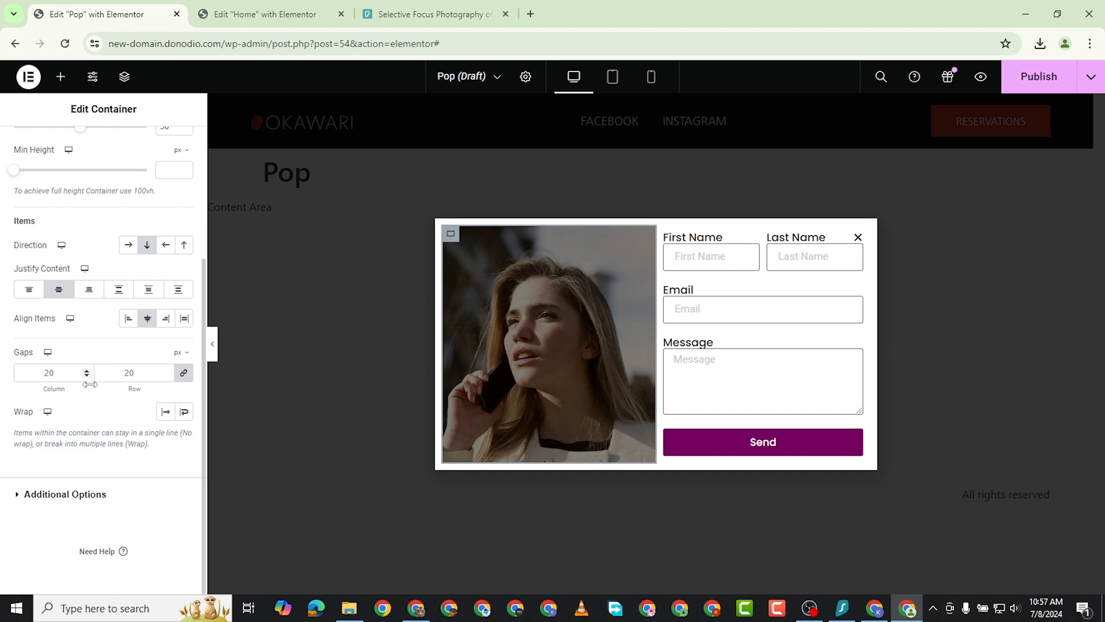
Try to place a second Heading widget over the photo, and remove the misplaced heading beside it.
left_click(62, 76)
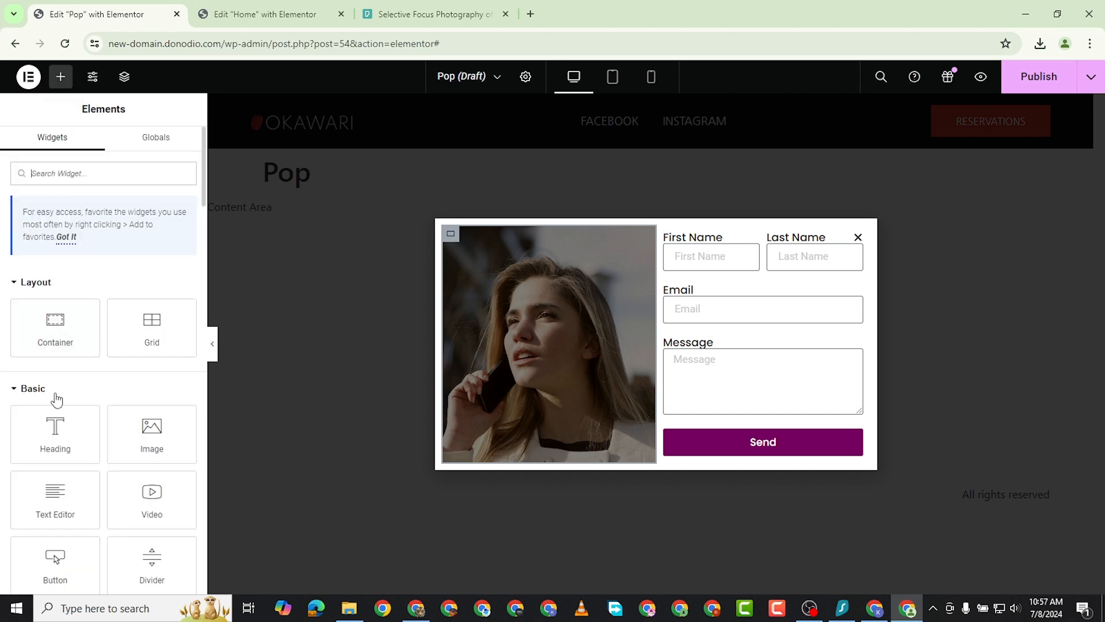
left_click_drag(55, 423, 540, 353)
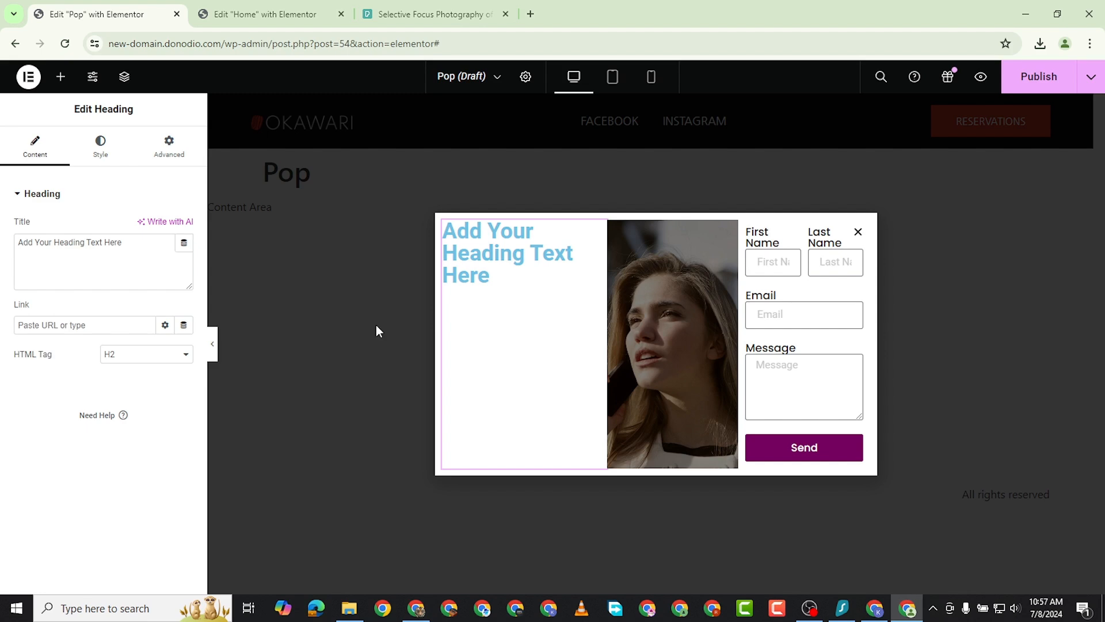
right_click(597, 232)
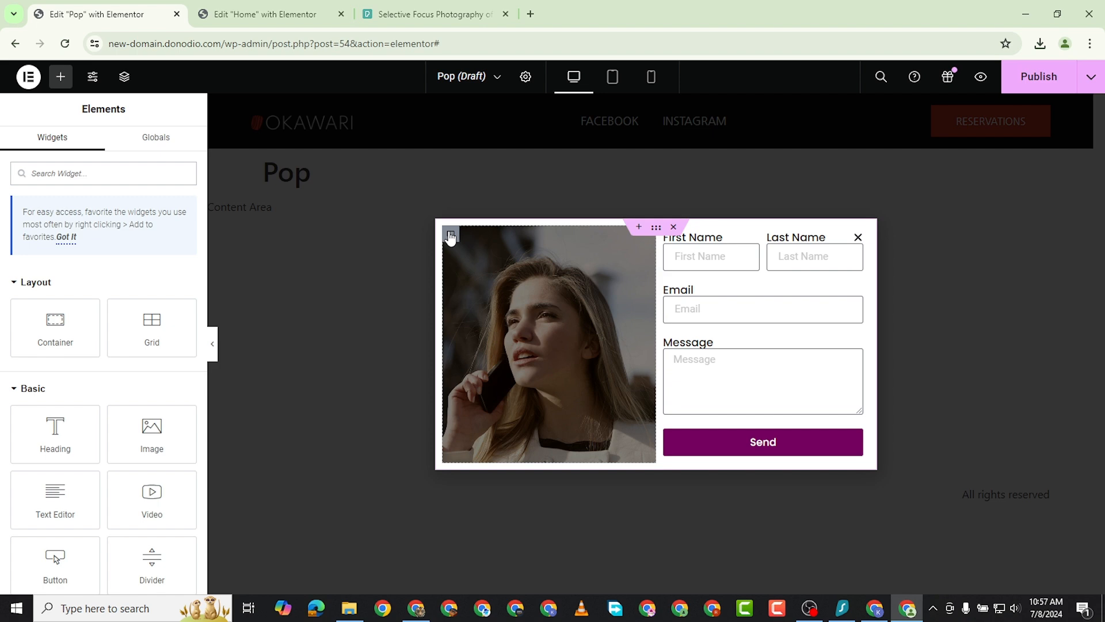
Review the left container's centering options and try again to place a Heading widget inside it.
scroll(81, 345, "down", 3)
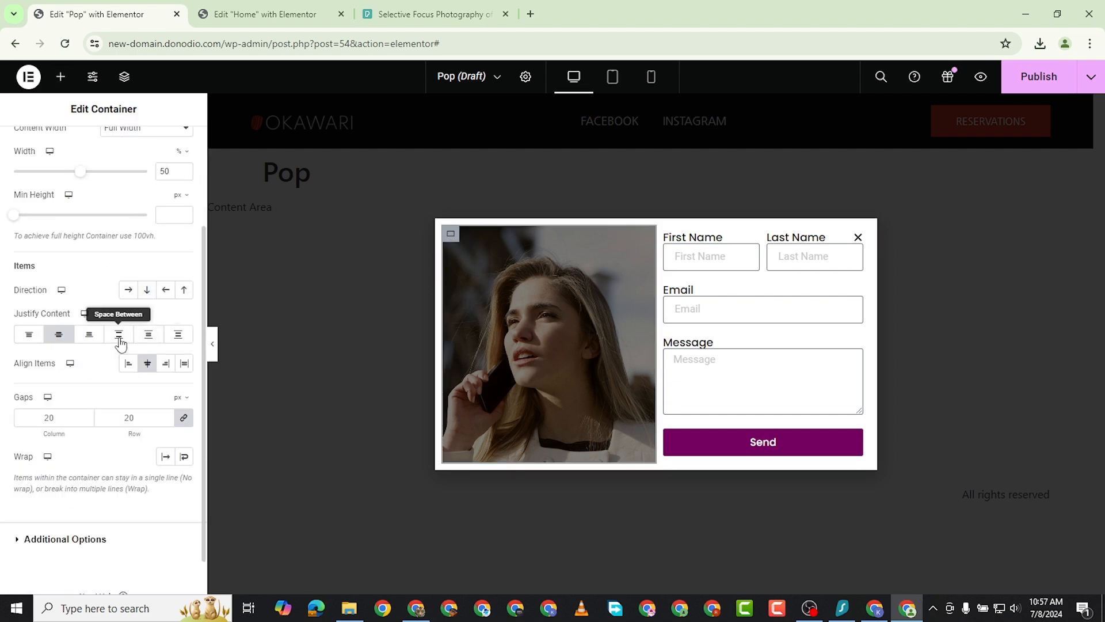
left_click(144, 364)
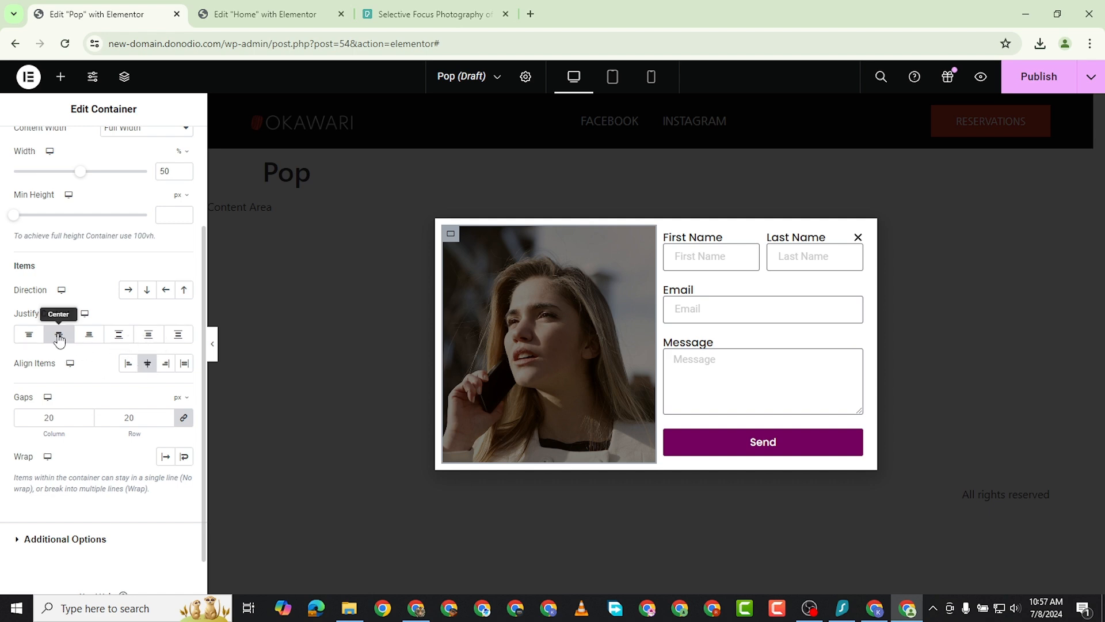
left_click(60, 77)
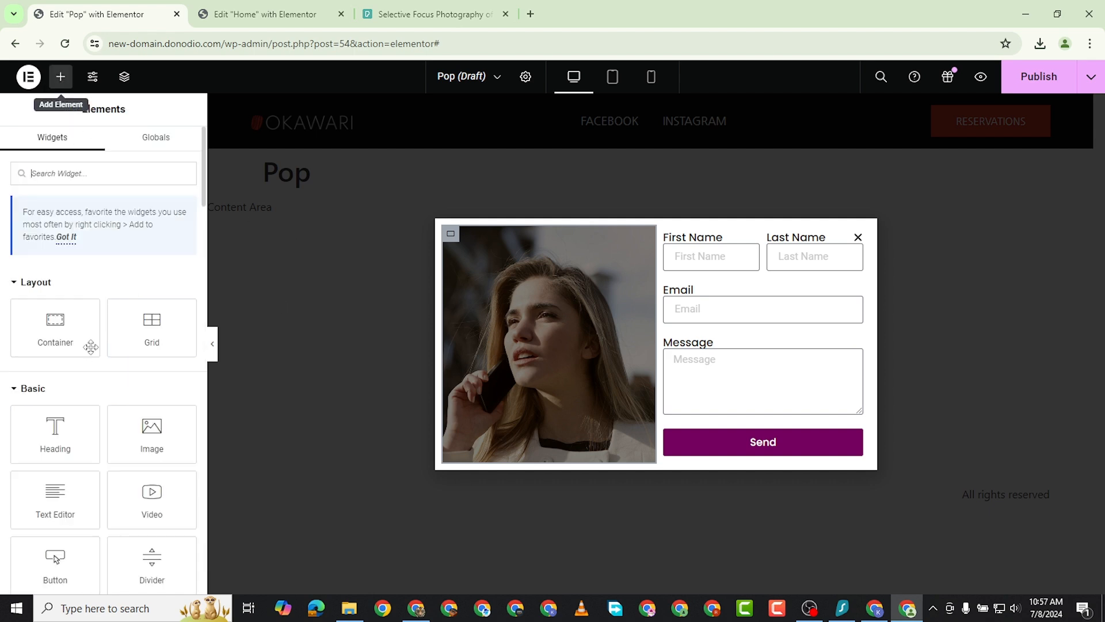
left_click_drag(55, 456, 1, 289)
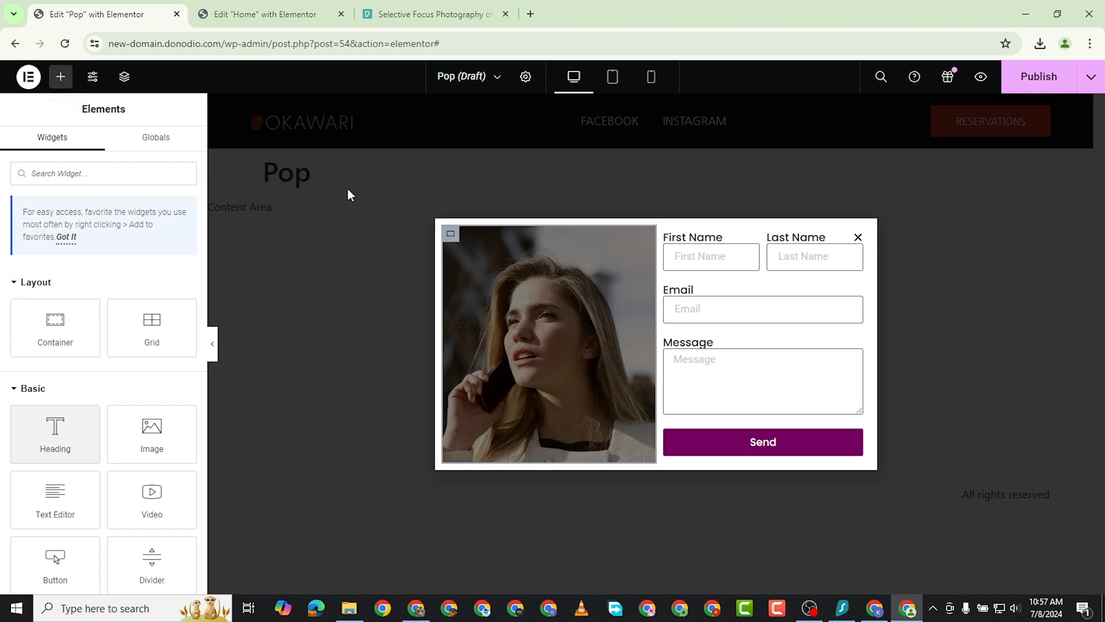
Set the title of the empty heading in the left container to WRITE US.
left_click(488, 280)
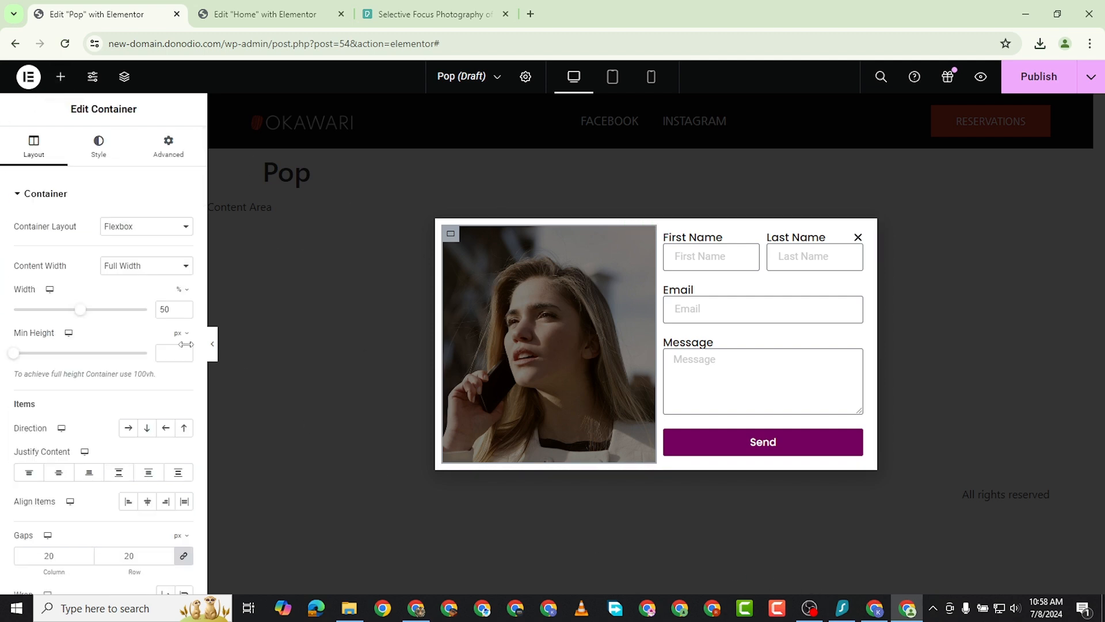
left_click(642, 249)
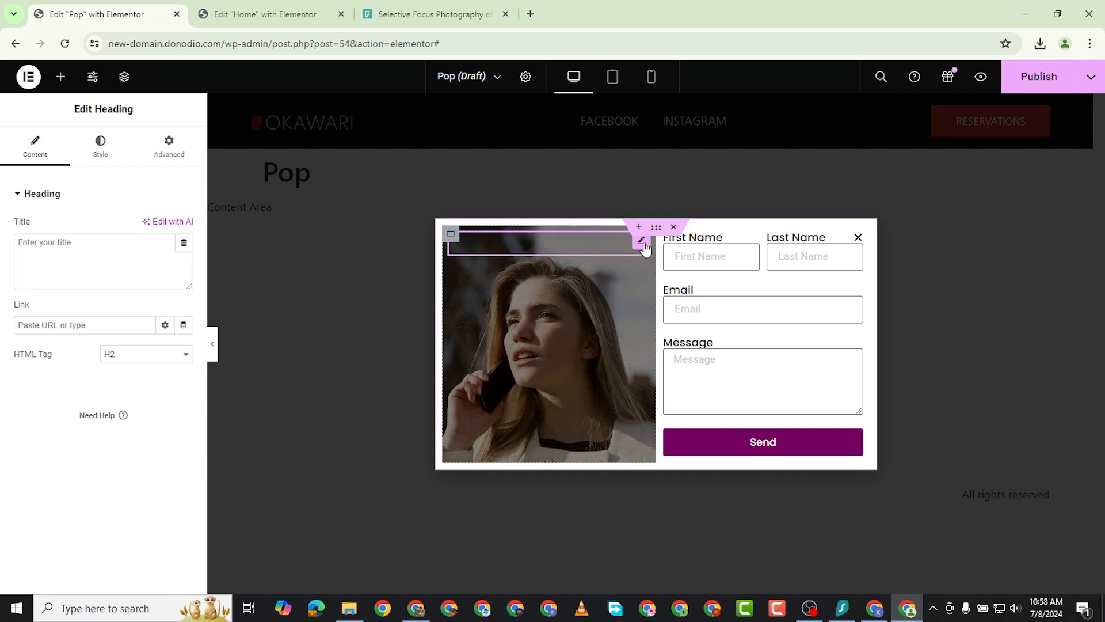
left_click(76, 242)
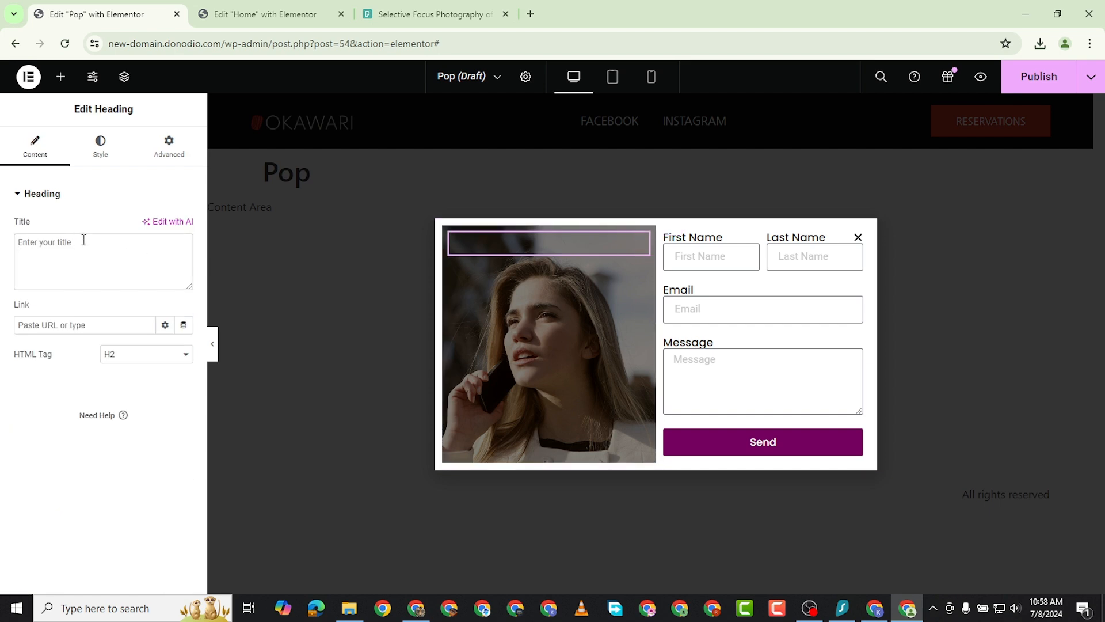
type("WRITE US")
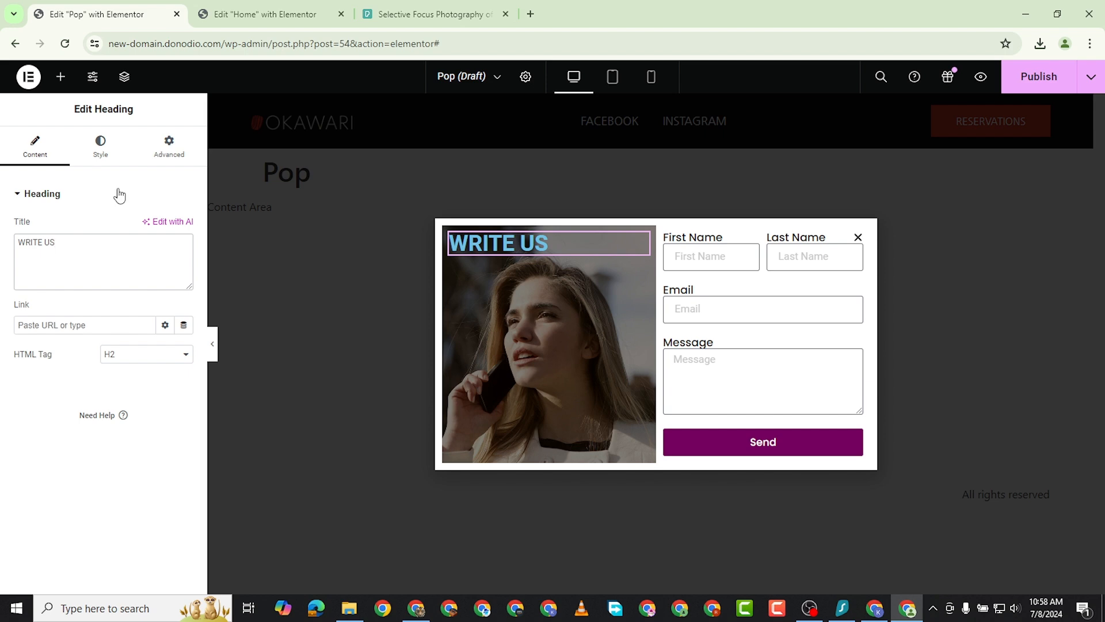
Center-align the WRITE US heading and set its text color to white, #FFFFFF.
left_click(100, 146)
left_click(147, 226)
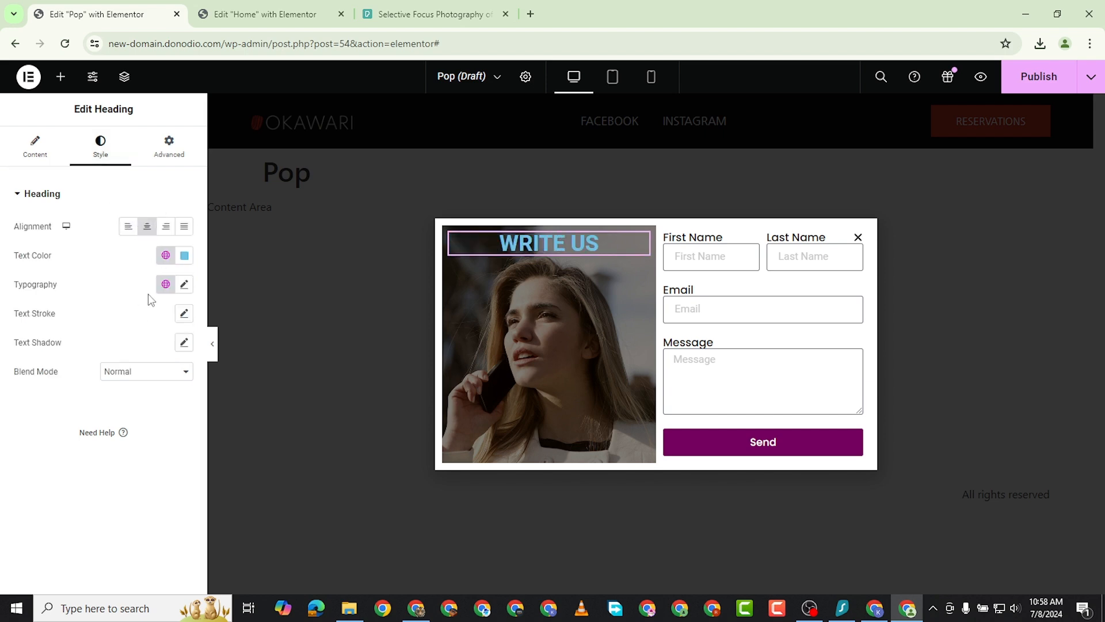
left_click(184, 255)
type("#FFFFFF")
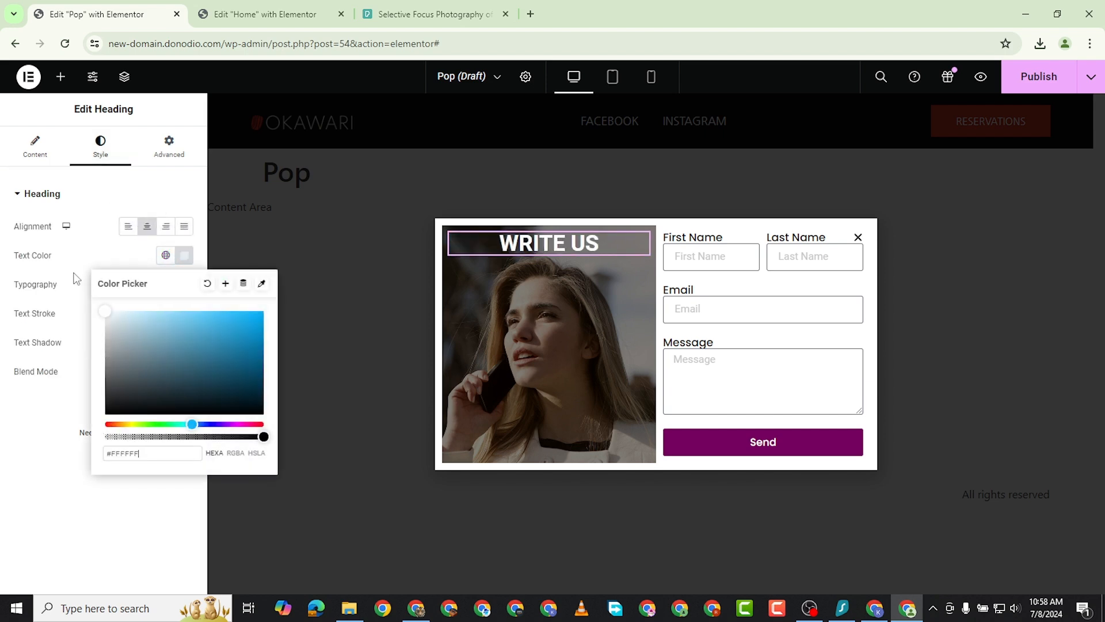
left_click(2, 592)
Set the WRITE US heading's font family to Poppins.
left_click(184, 285)
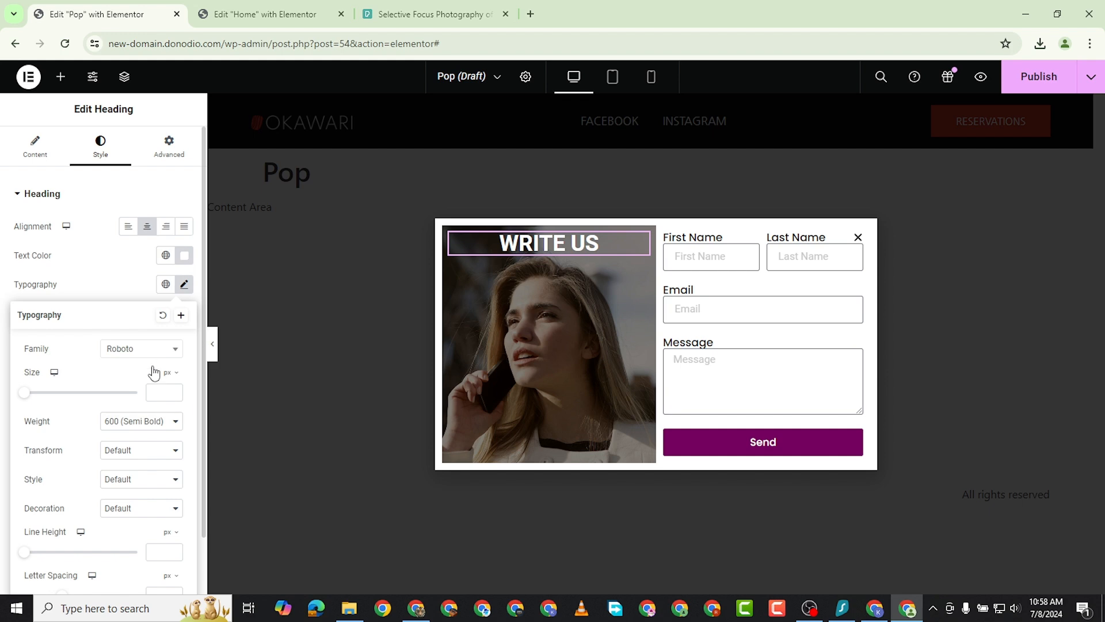
left_click(151, 349)
type("POPP")
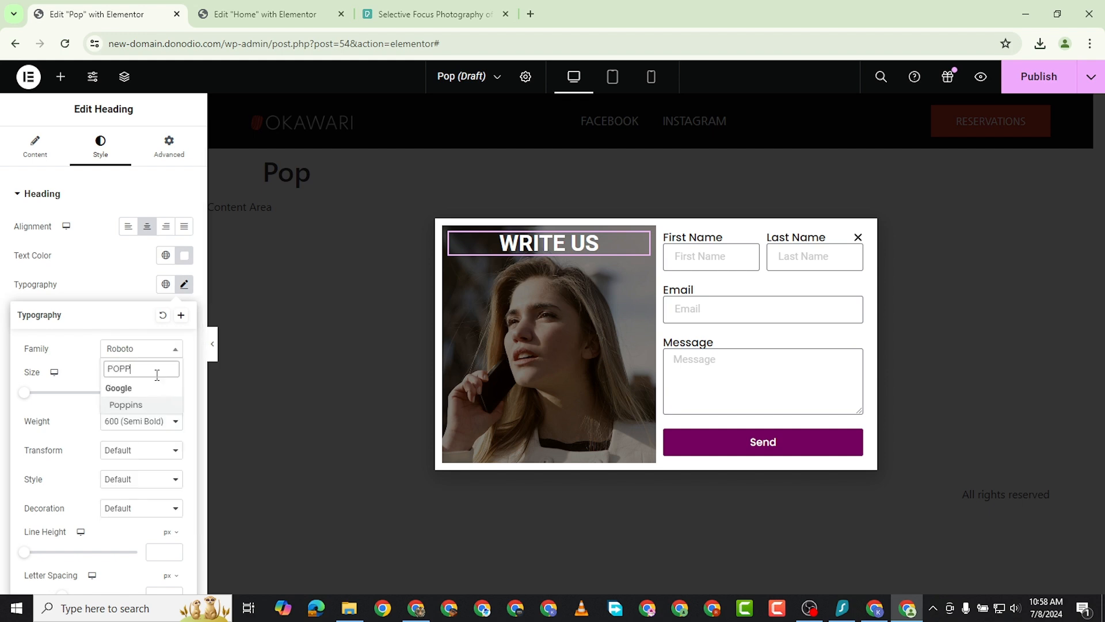
left_click(139, 405)
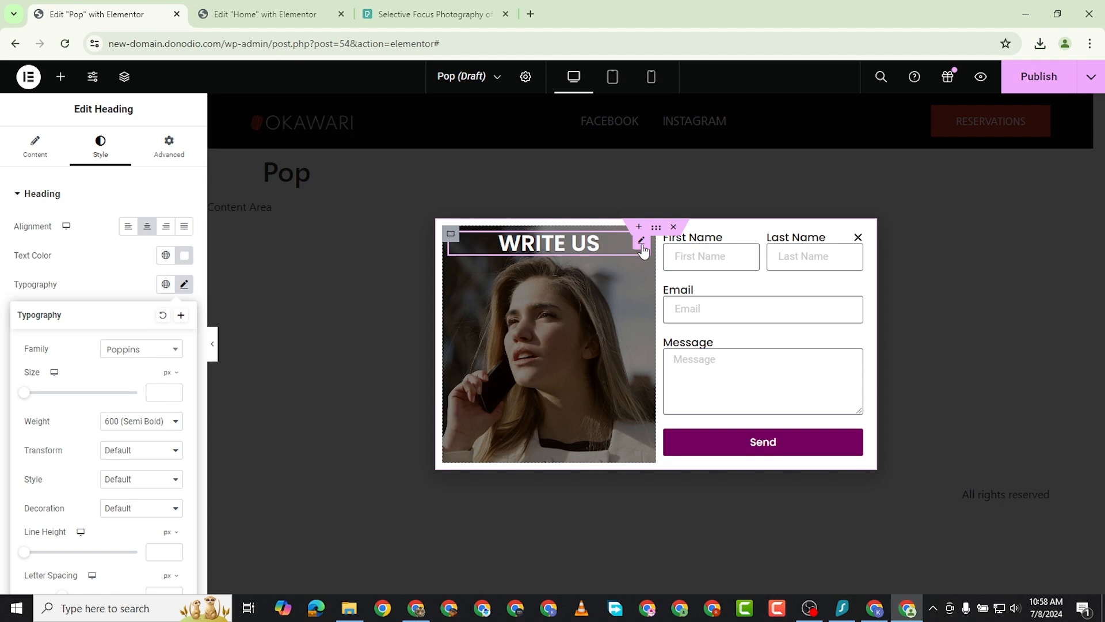
left_click(640, 240)
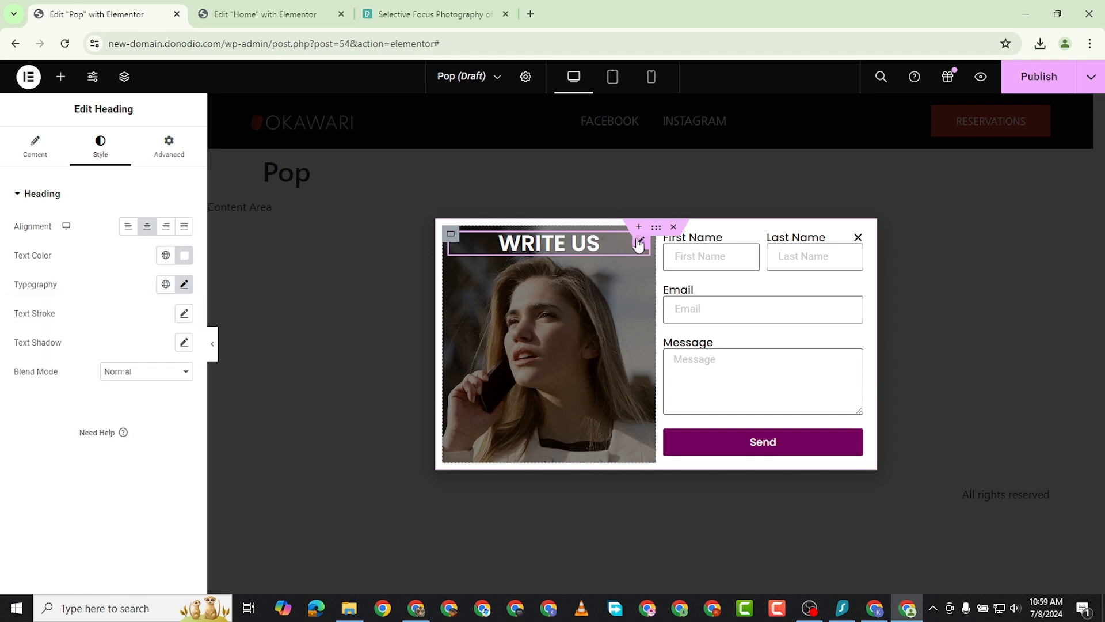
Add a Spacer widget above the WRITE US heading in the photo container and set its space to 120 px.
left_click(452, 234)
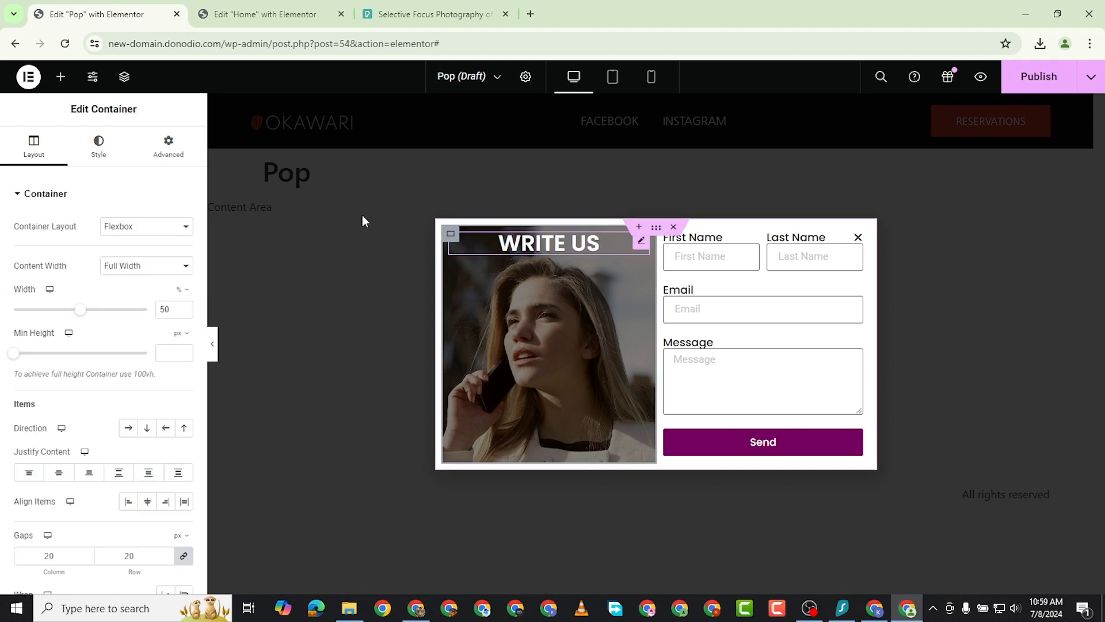
left_click(61, 77)
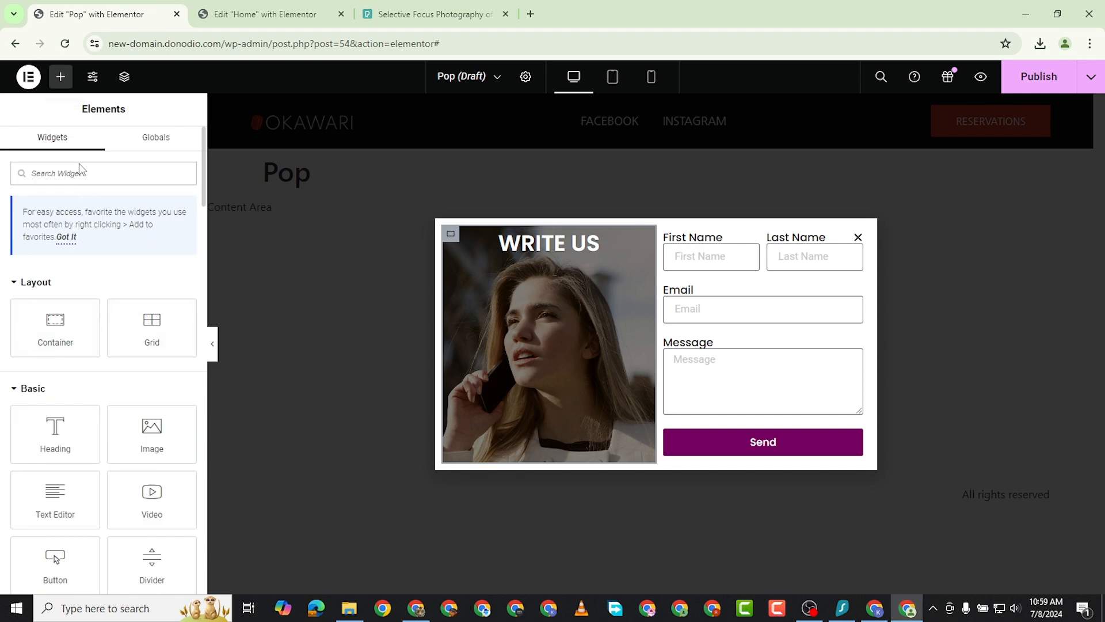
type("SPACE")
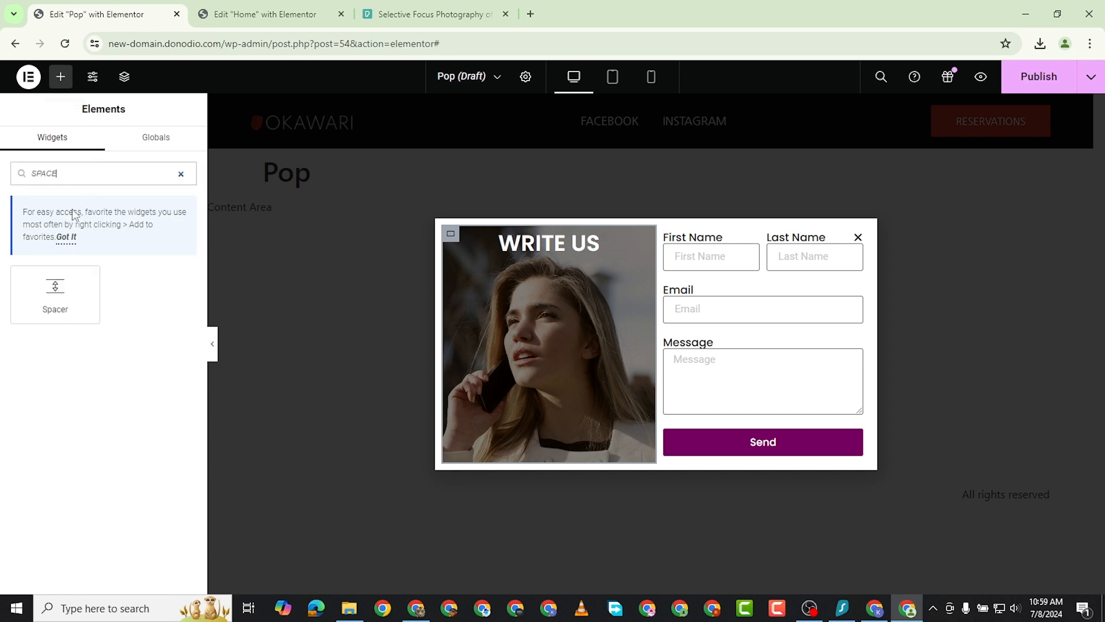
left_click_drag(55, 291, 550, 234)
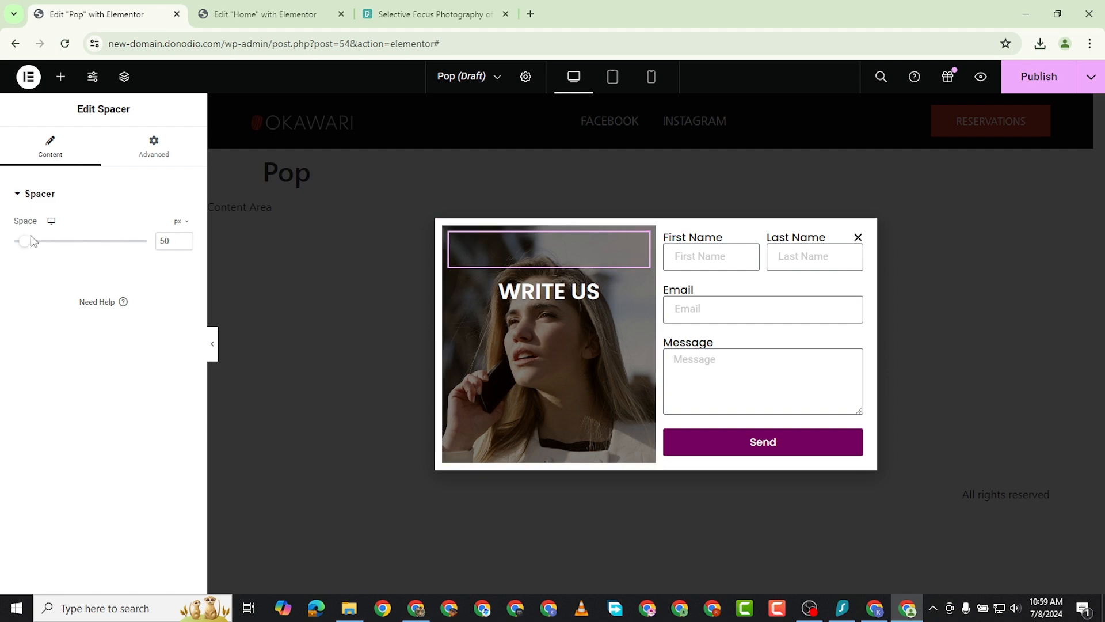
left_click_drag(26, 249, 41, 249)
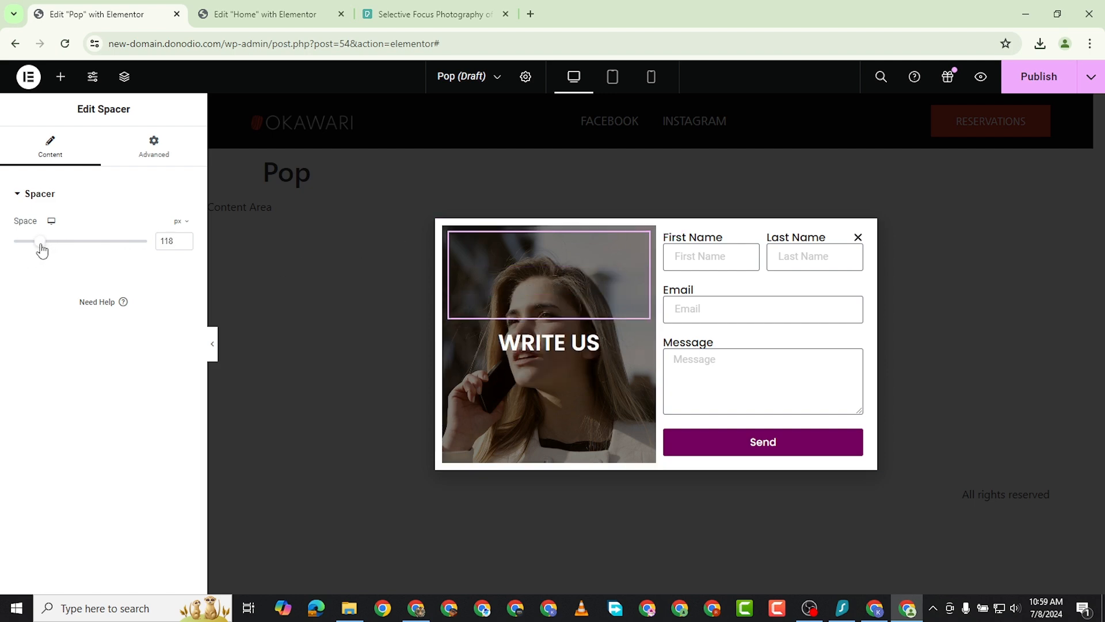
left_click(184, 242)
left_click(184, 242)
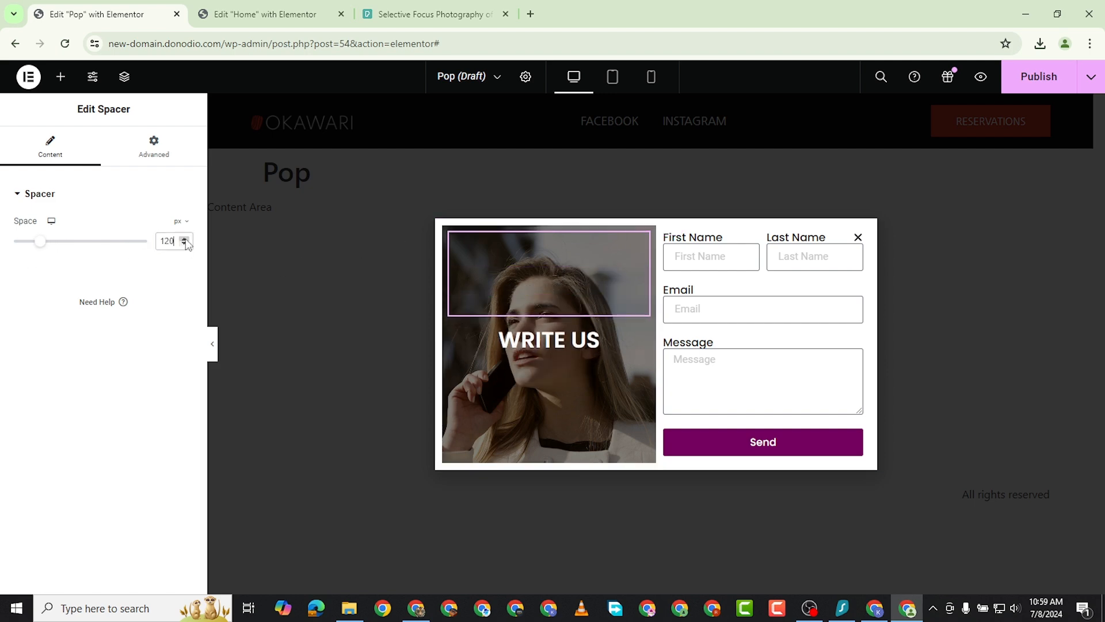
Set the WRITE US heading's font size to 40 px and its weight to 700 (Bold).
left_click(535, 340)
left_click(184, 284)
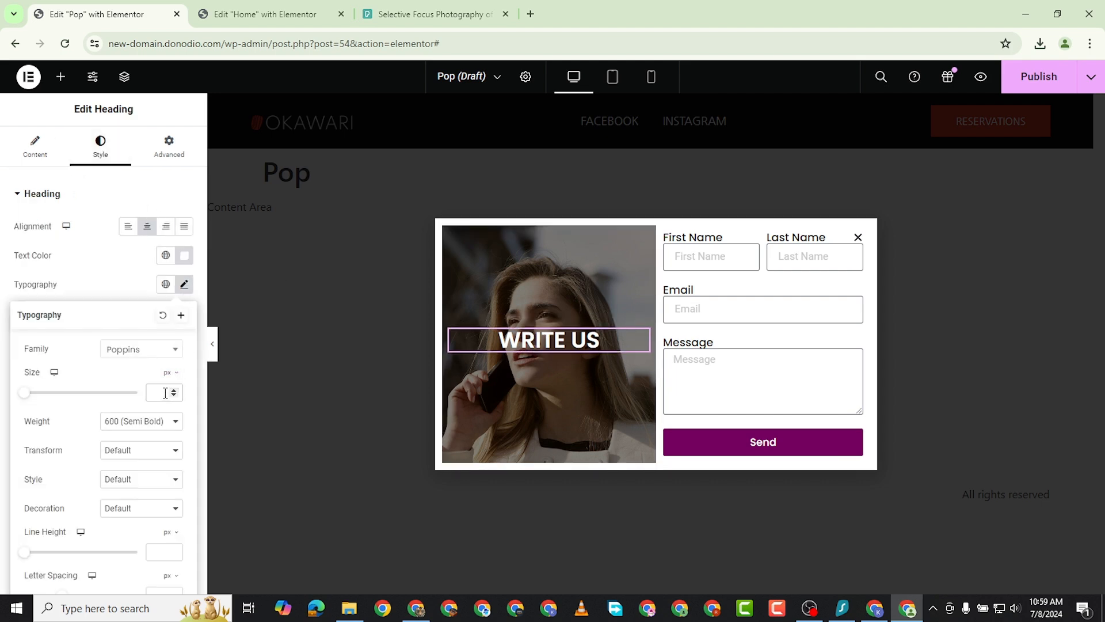
left_click(166, 393)
type("40")
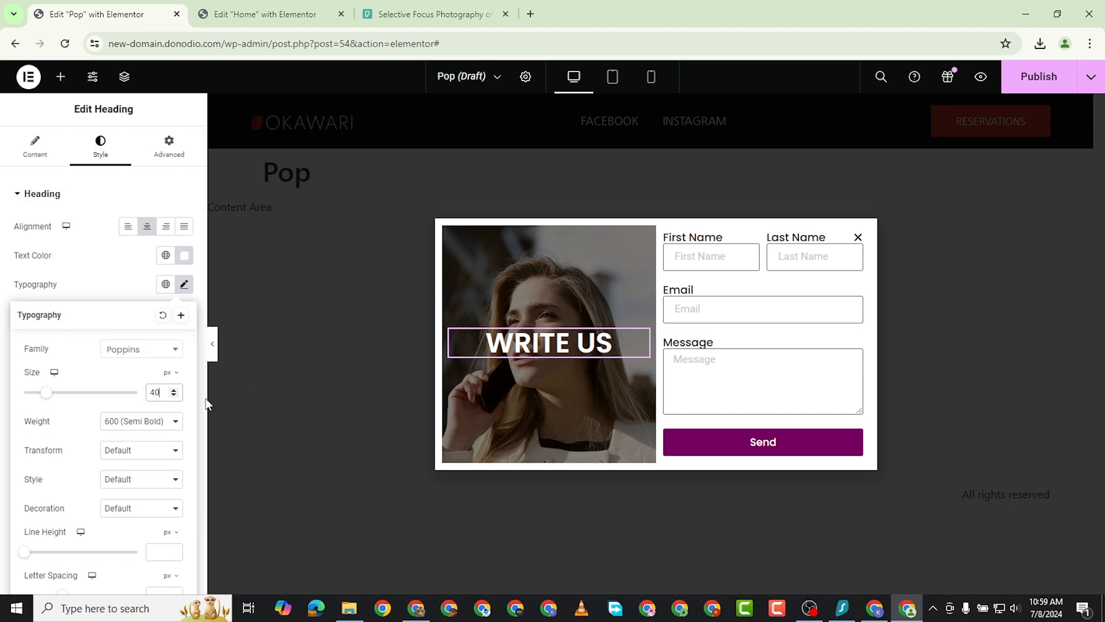
left_click(155, 422)
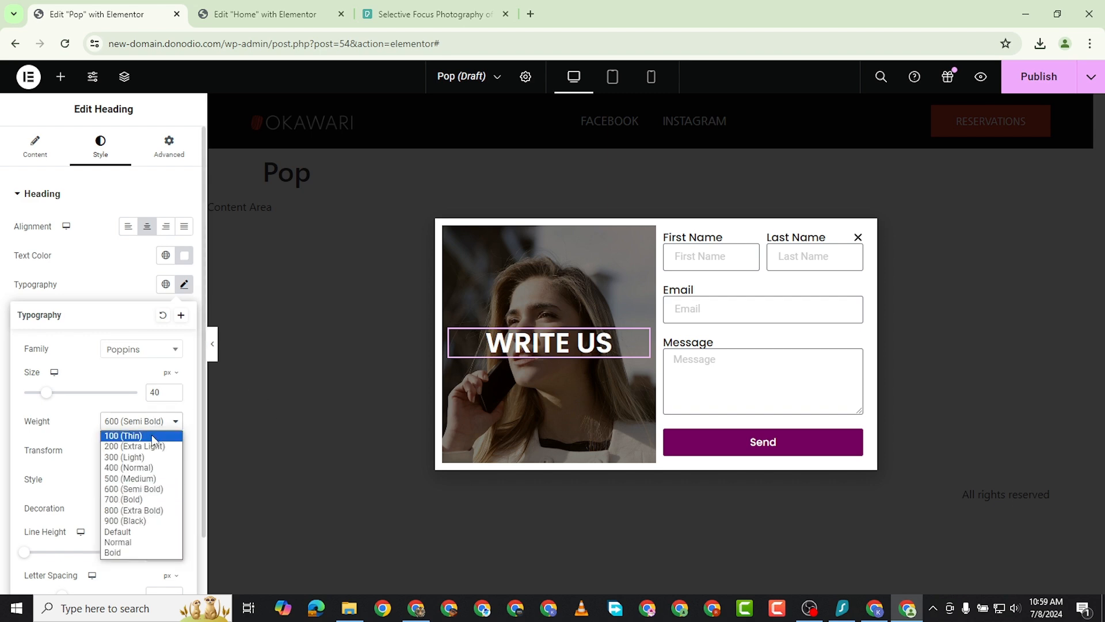
left_click(155, 499)
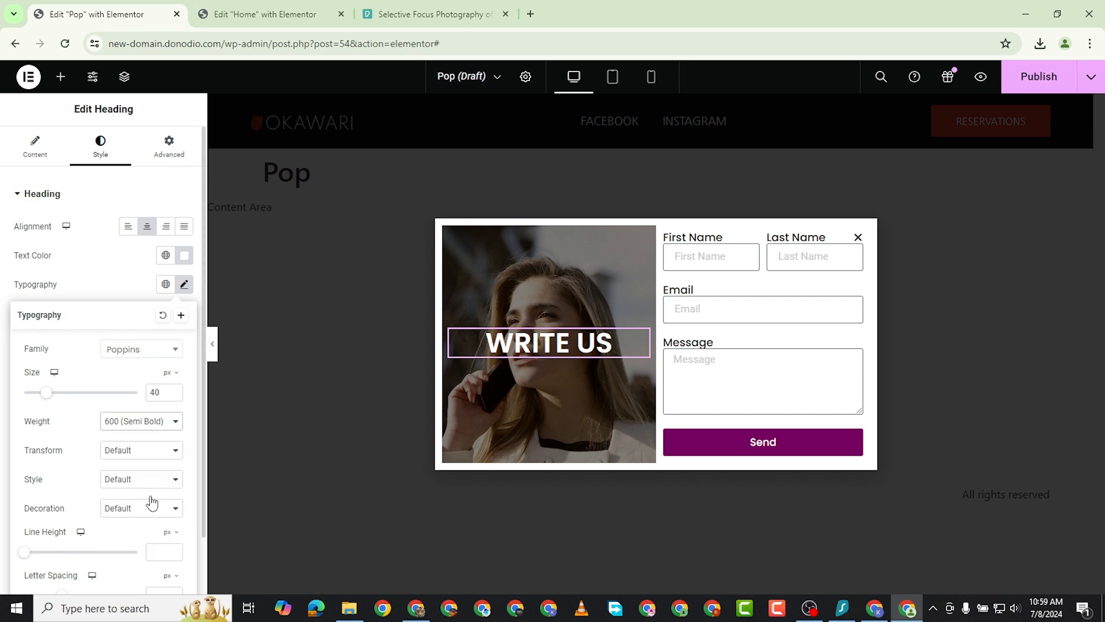
left_click(656, 147)
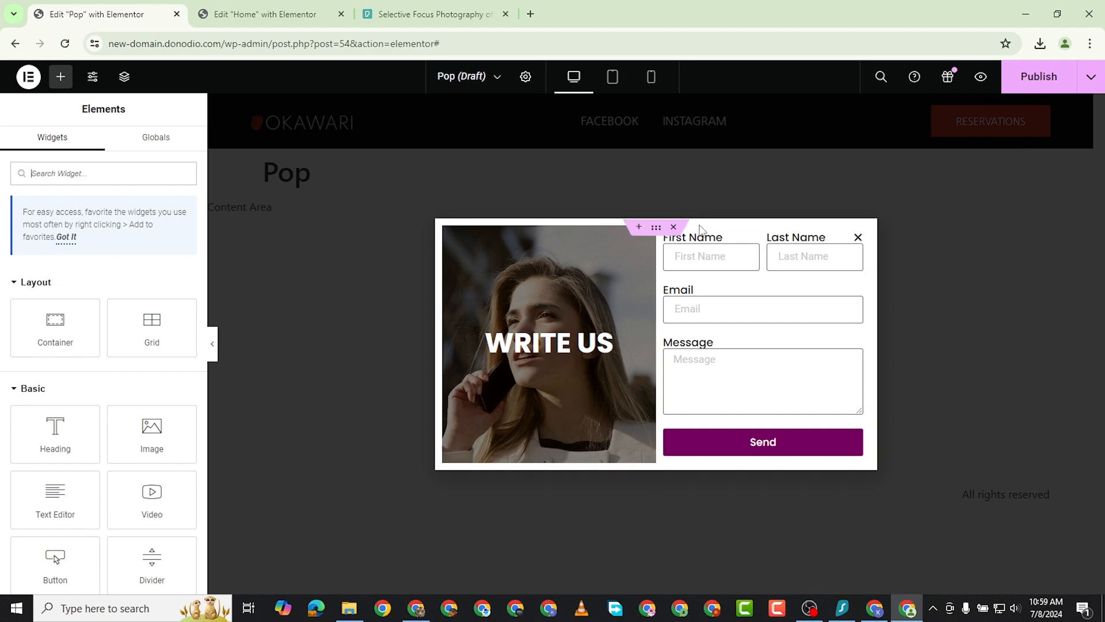
Set the padding of the container holding the contact form to 25 px on all sides.
left_click(666, 241)
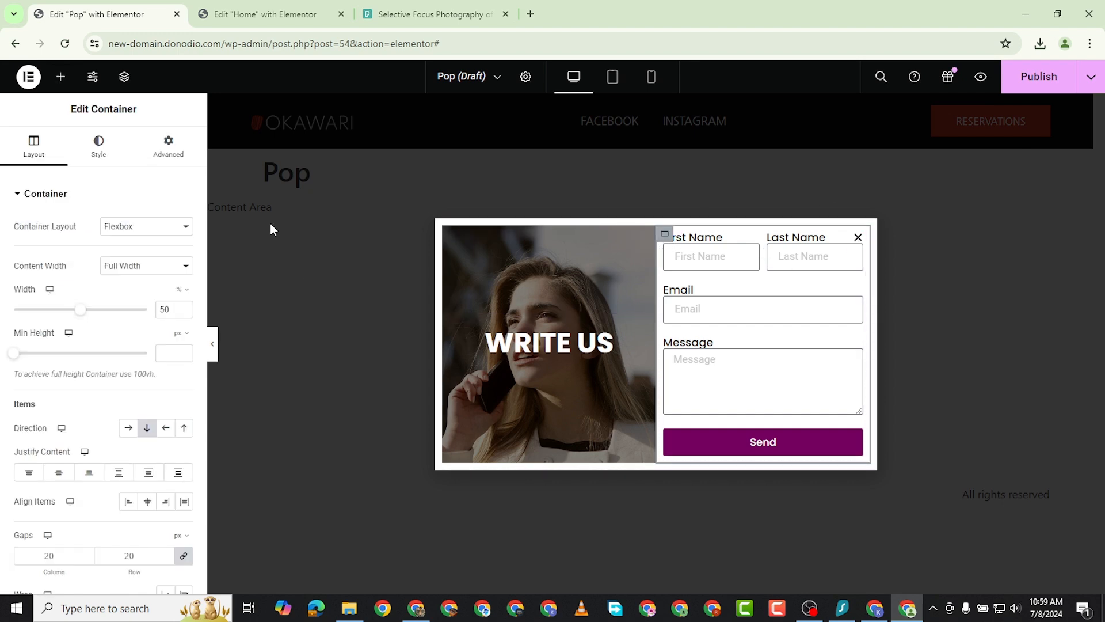
left_click(170, 150)
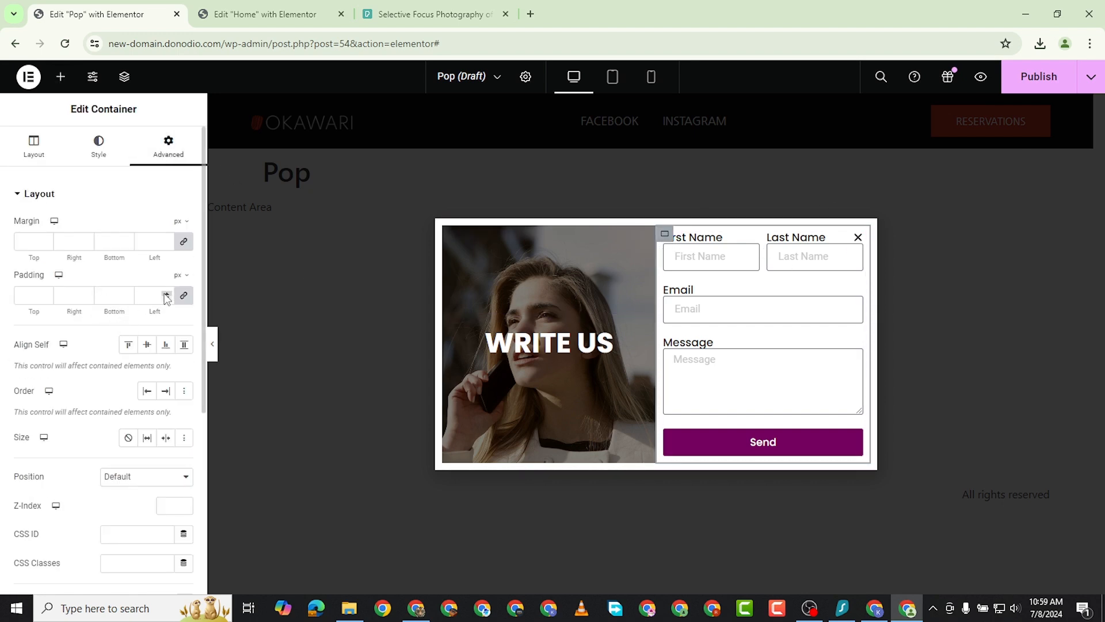
left_click(167, 294)
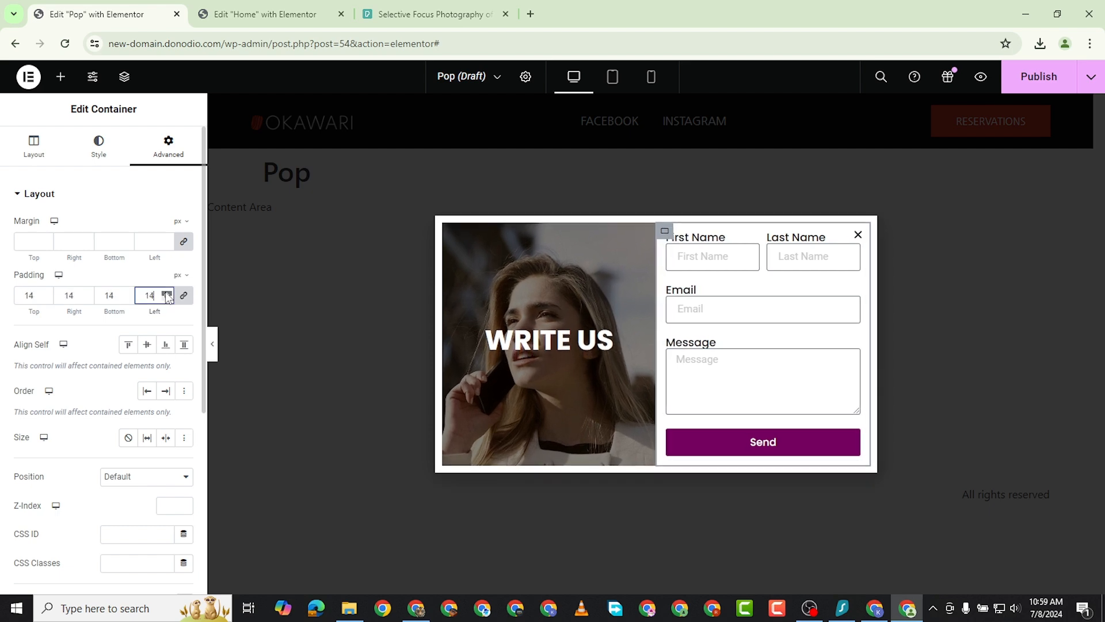
left_click(167, 294)
left_click(167, 294)
left_click(167, 294)
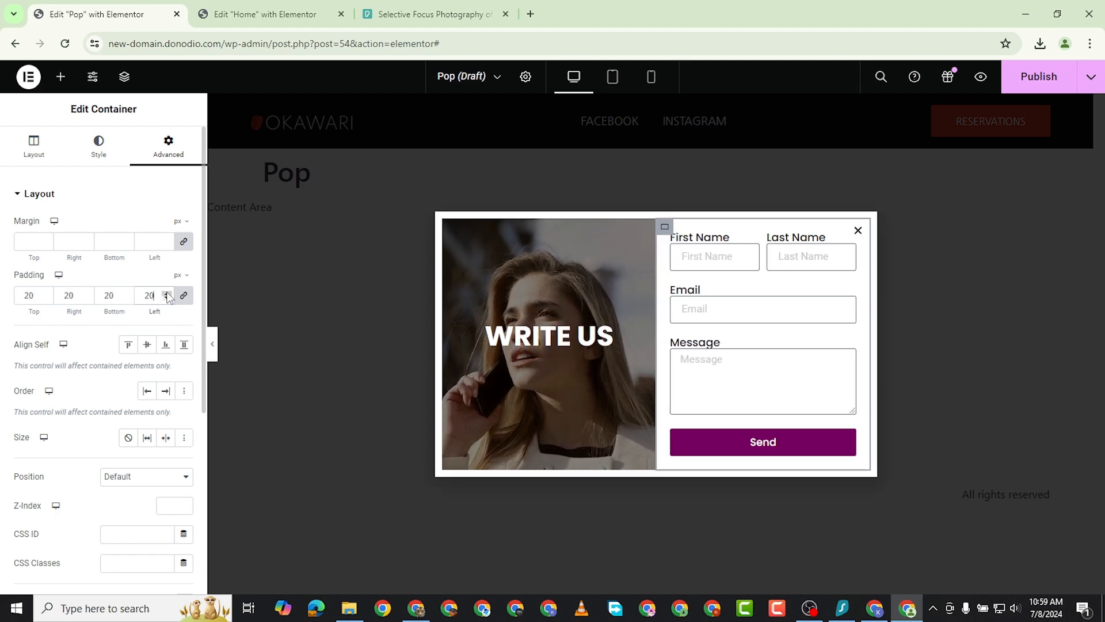
left_click(167, 294)
left_click(166, 294)
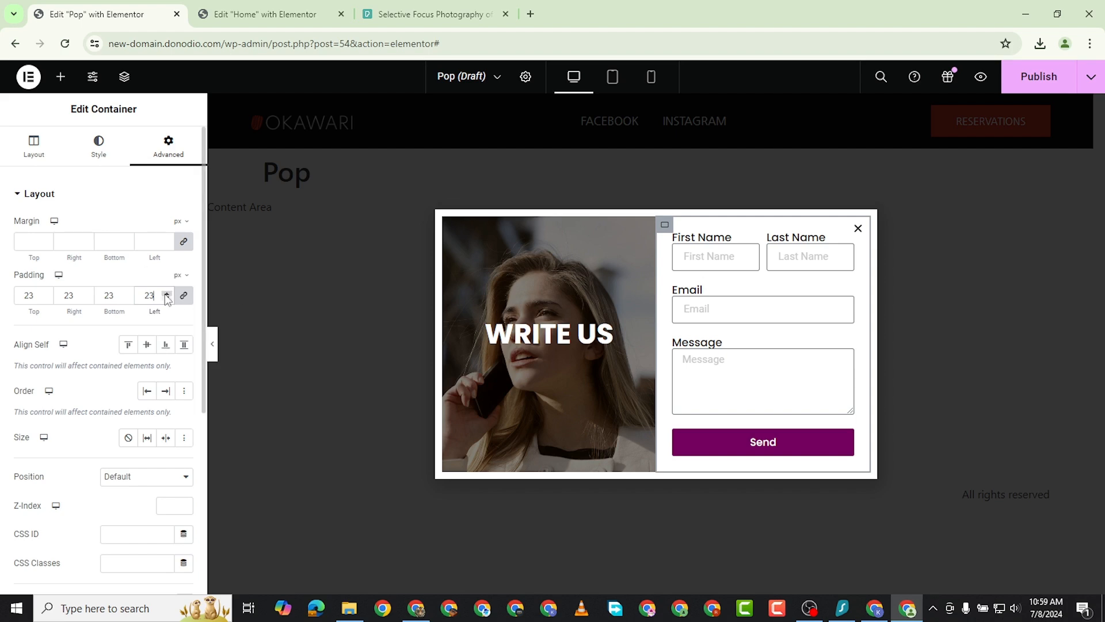
left_click(166, 294)
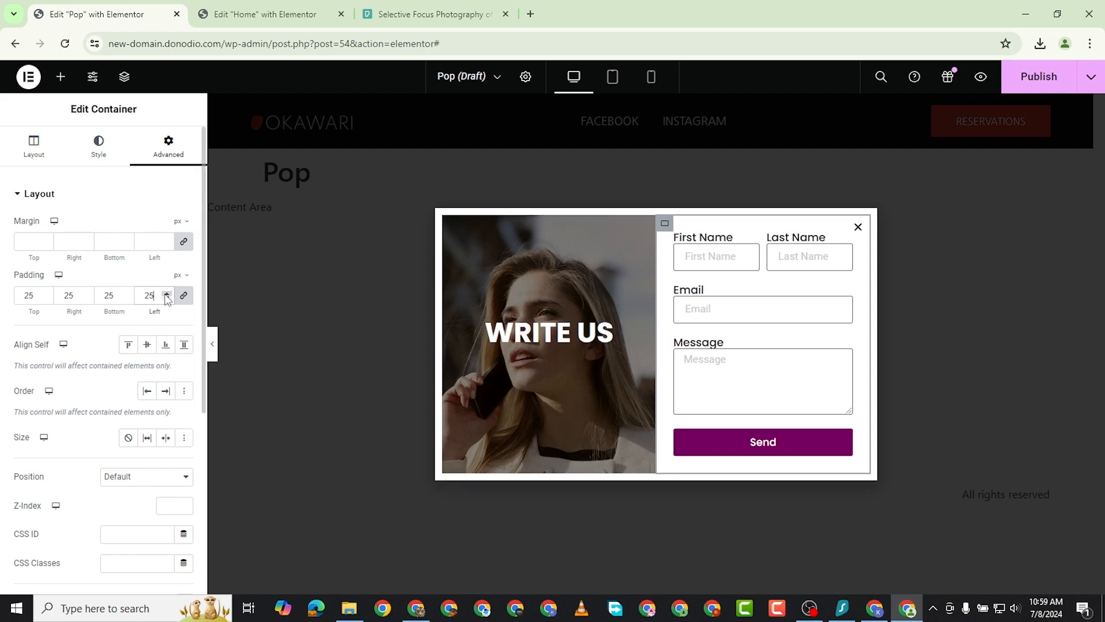
left_click(965, 197)
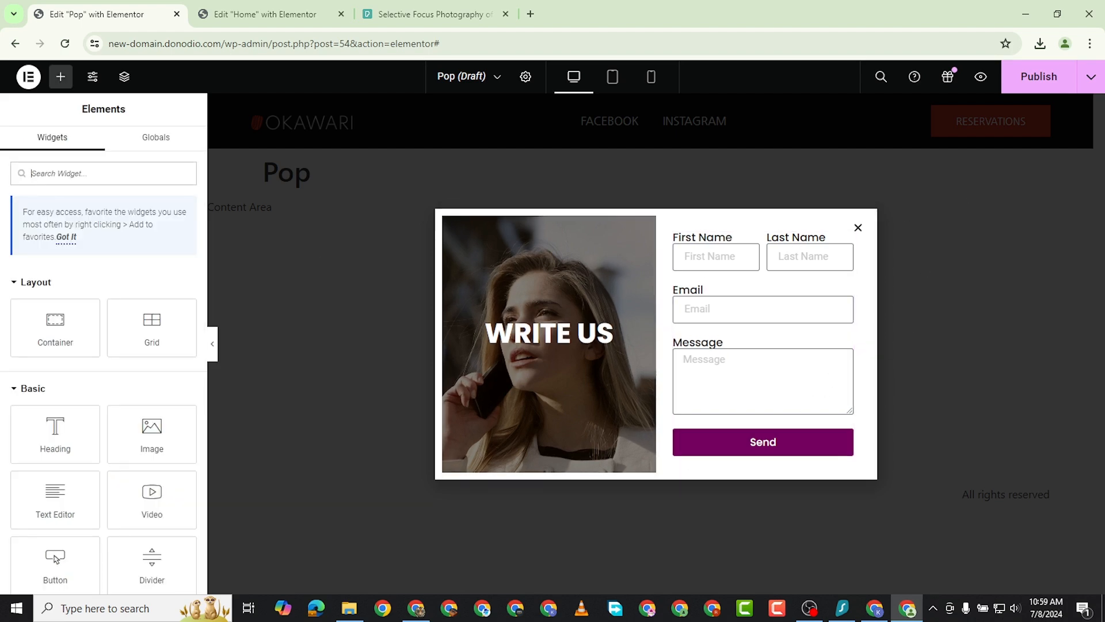
Start publishing the popup and add a display condition that includes the entire site.
left_click(1019, 84)
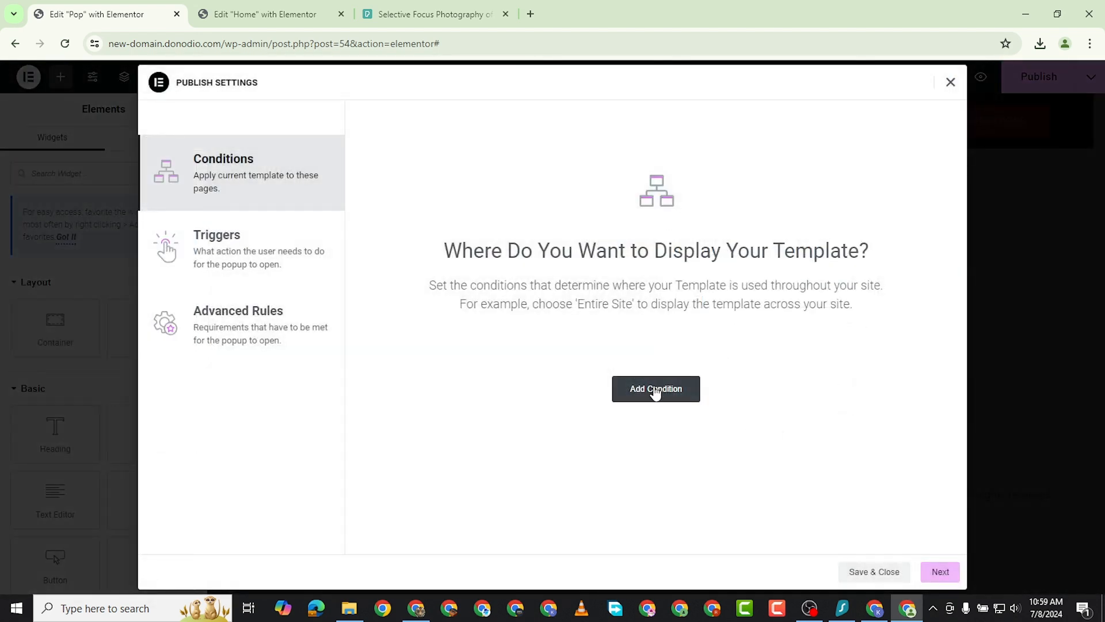
left_click(651, 402)
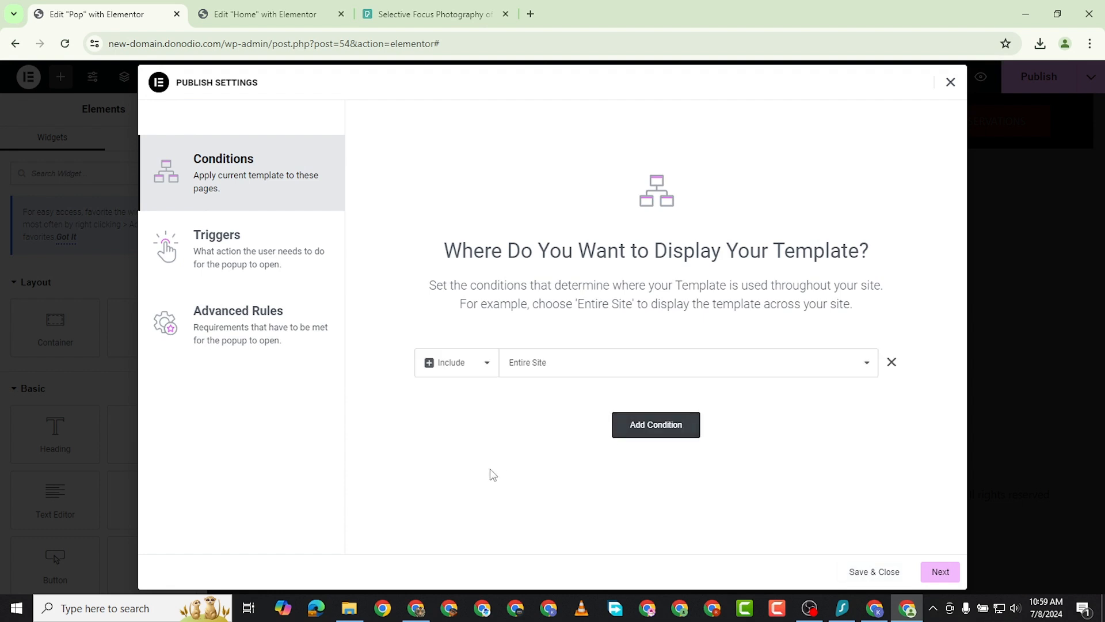
left_click(592, 362)
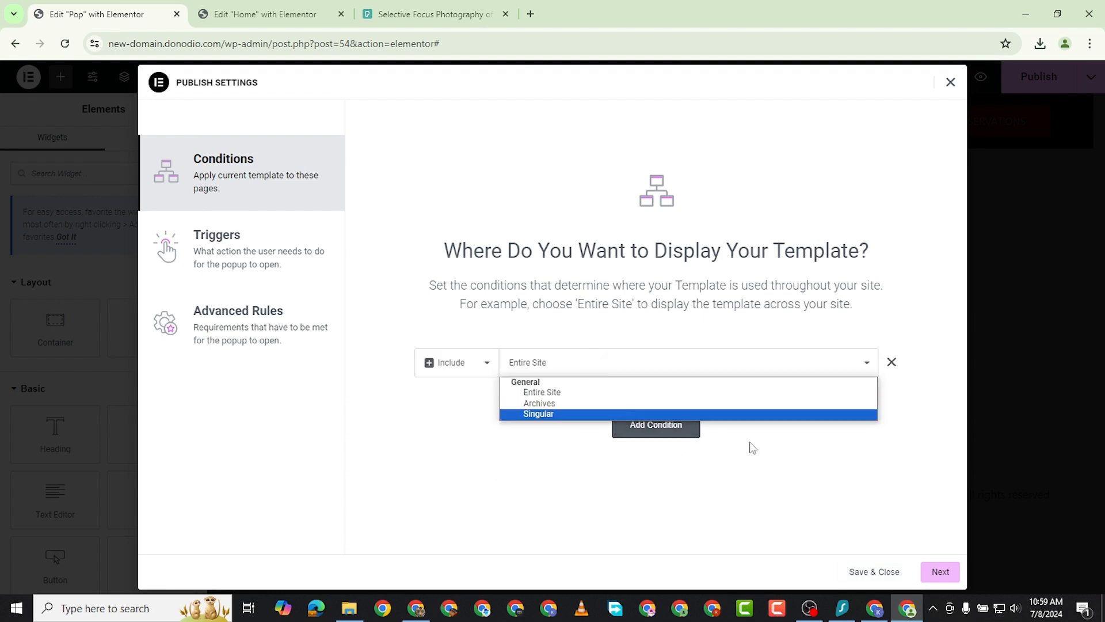
left_click(588, 395)
Try restricting the display condition to singular pages and return it to Include Entire Site.
left_click(571, 364)
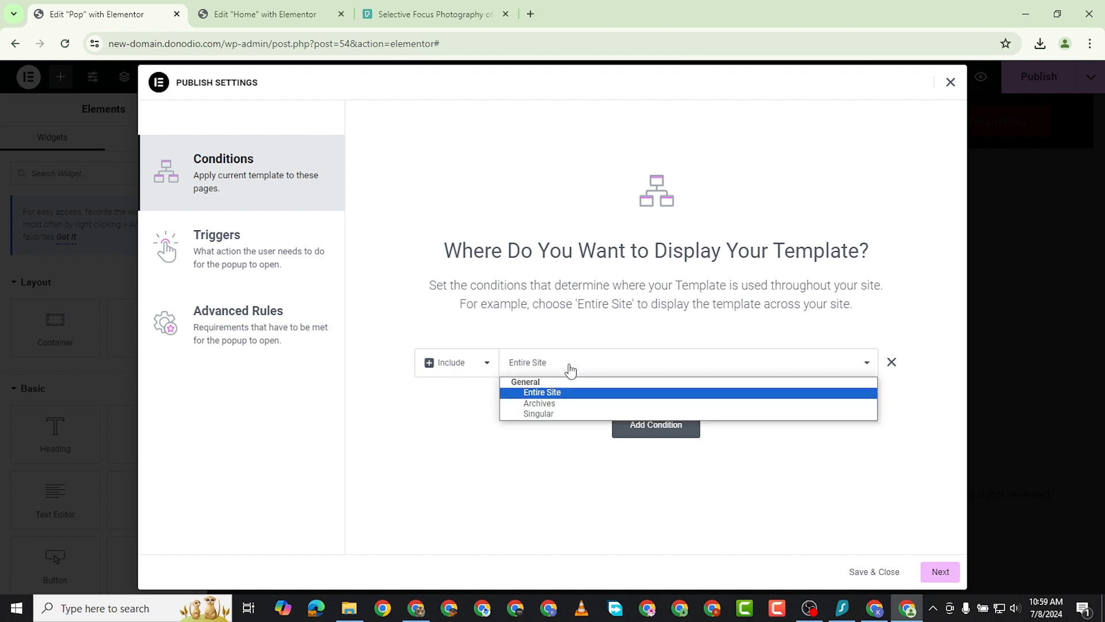
left_click(487, 365)
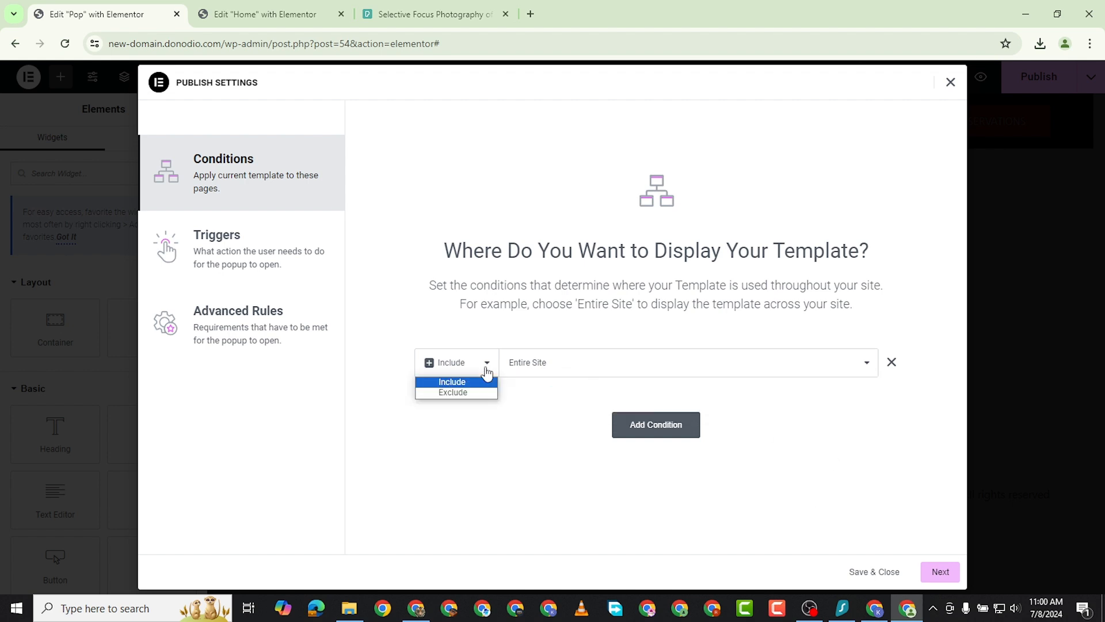
left_click(550, 365)
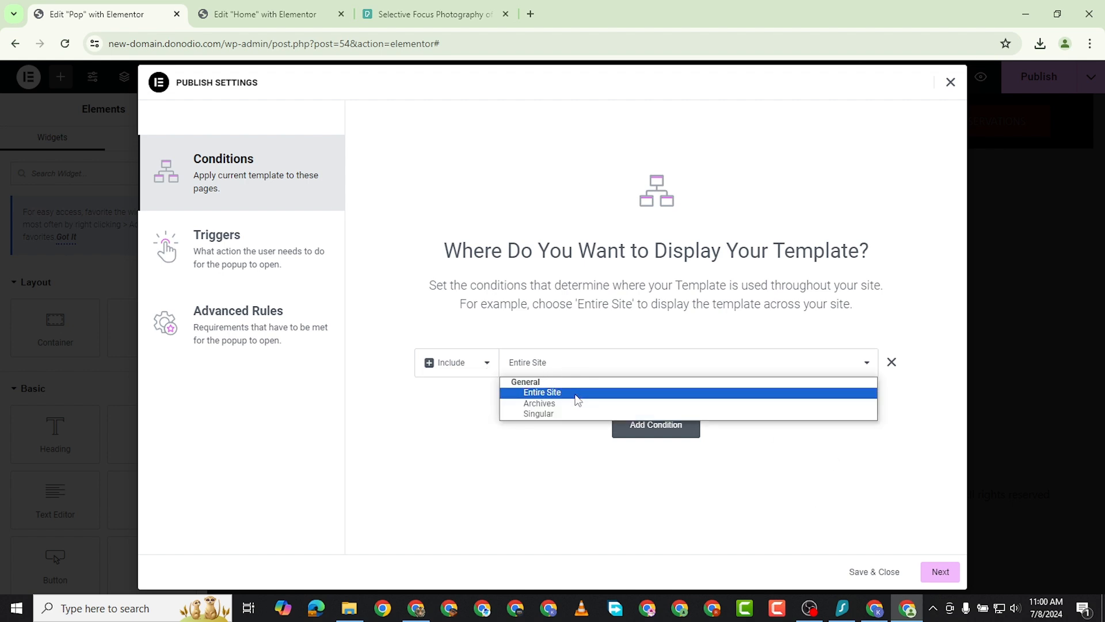
left_click(576, 413)
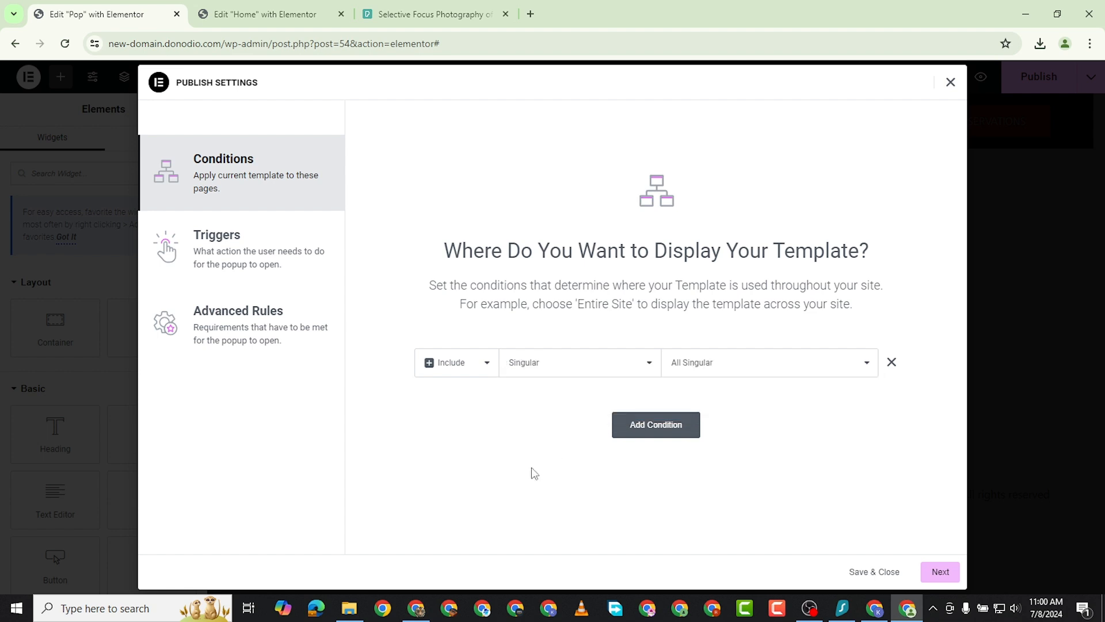
left_click(696, 372)
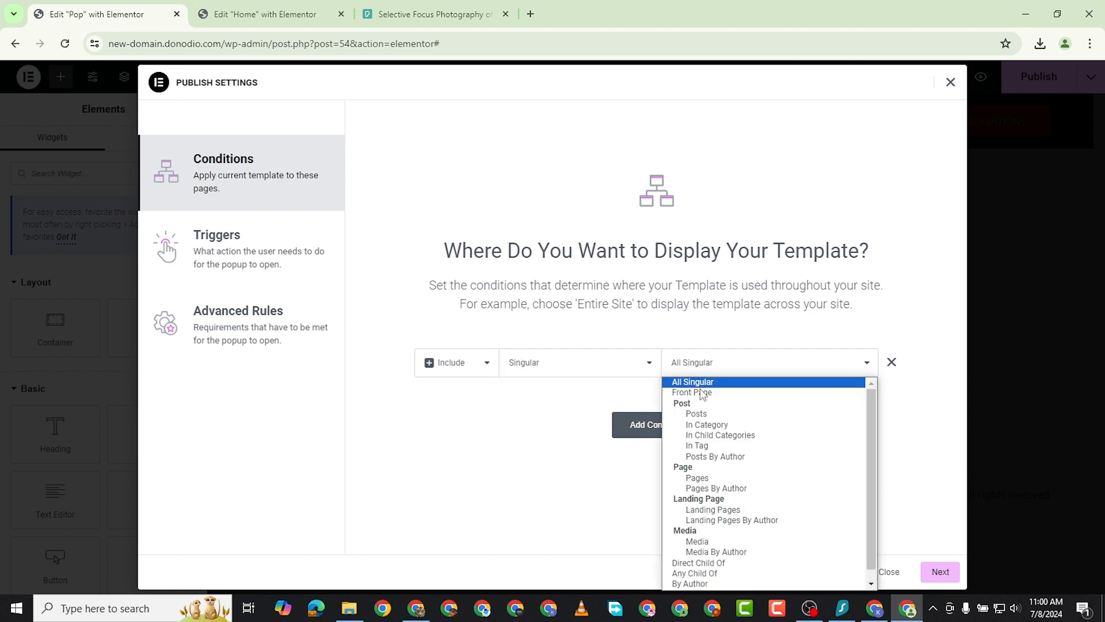
left_click(714, 478)
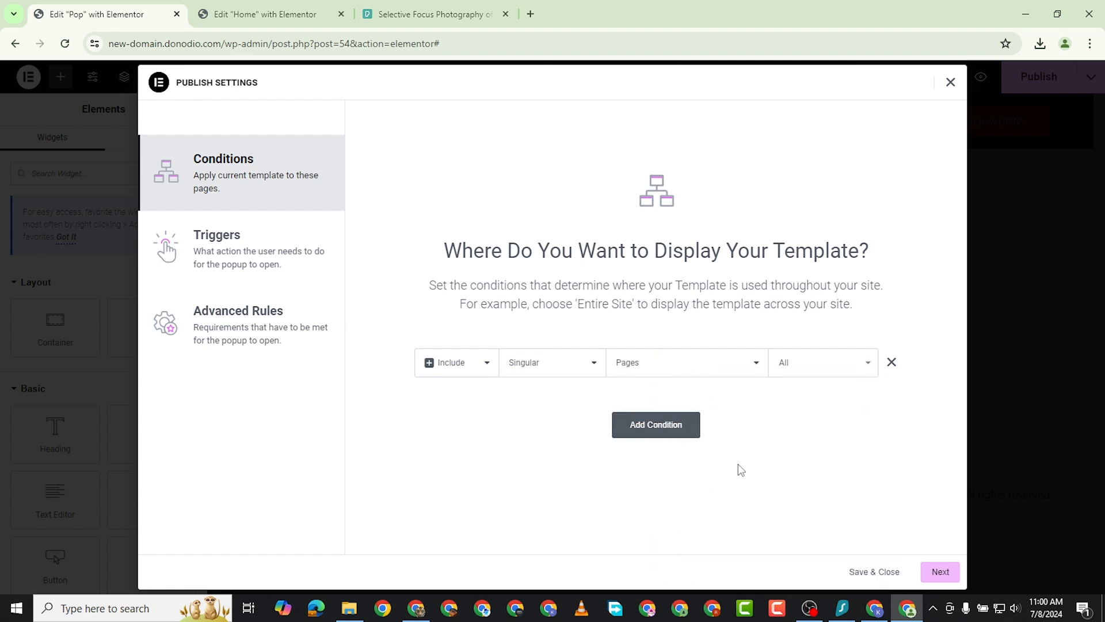
left_click(808, 364)
left_click(545, 384)
left_click(466, 362)
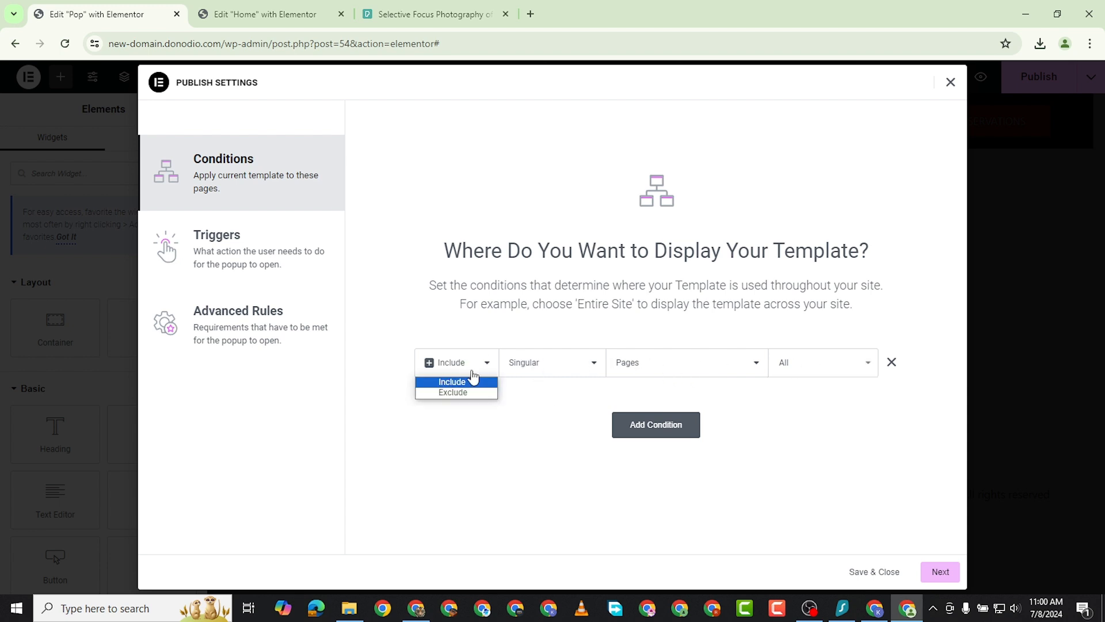
left_click(586, 367)
left_click(570, 394)
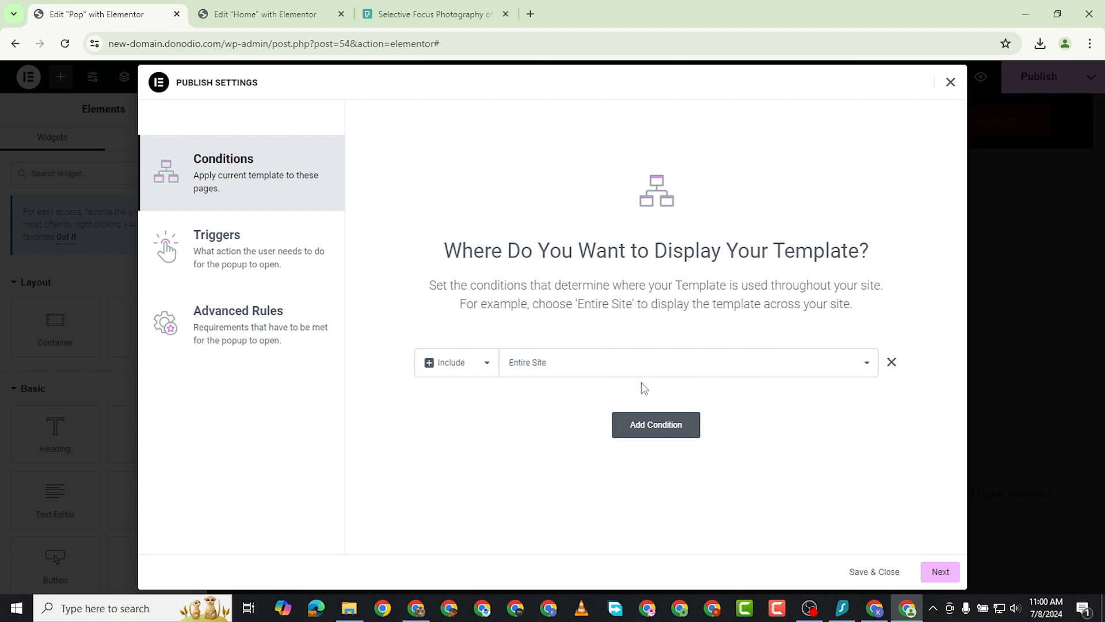
Enable the On Page Load trigger with a delay of about 2 seconds and save the publish settings without advanced rules.
left_click(953, 576)
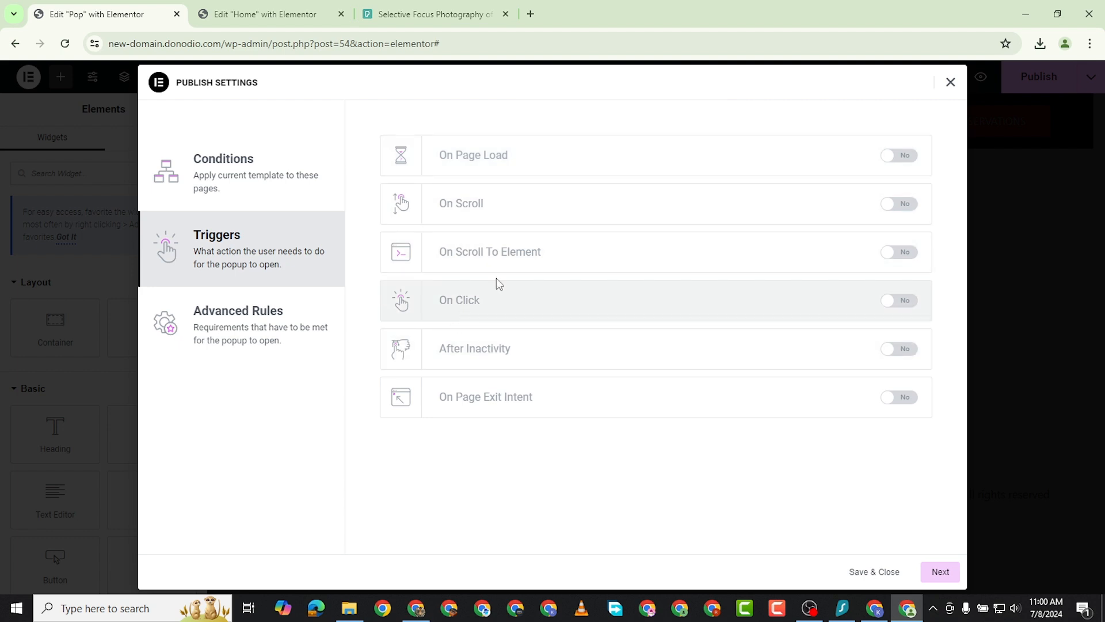
left_click(902, 155)
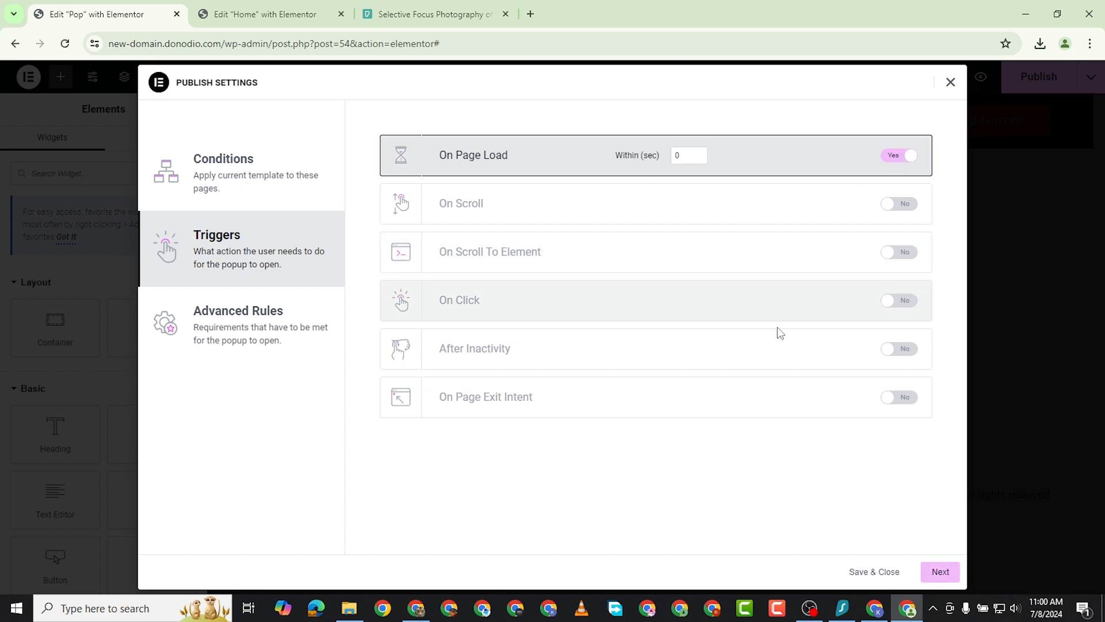
left_click(699, 154)
left_click(700, 155)
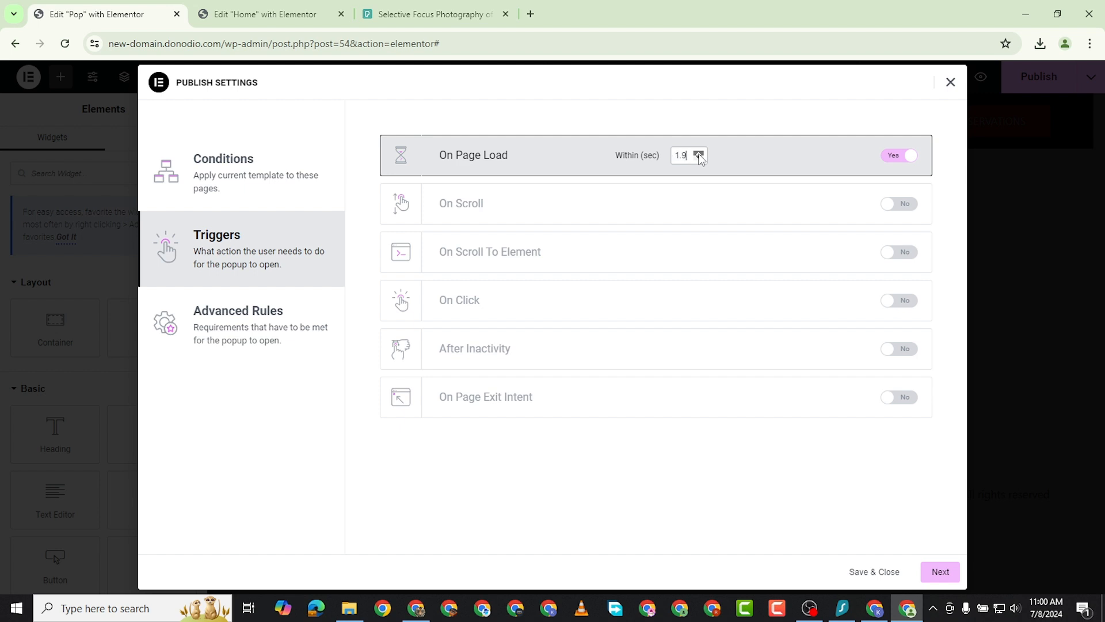
left_click(698, 155)
left_click(938, 572)
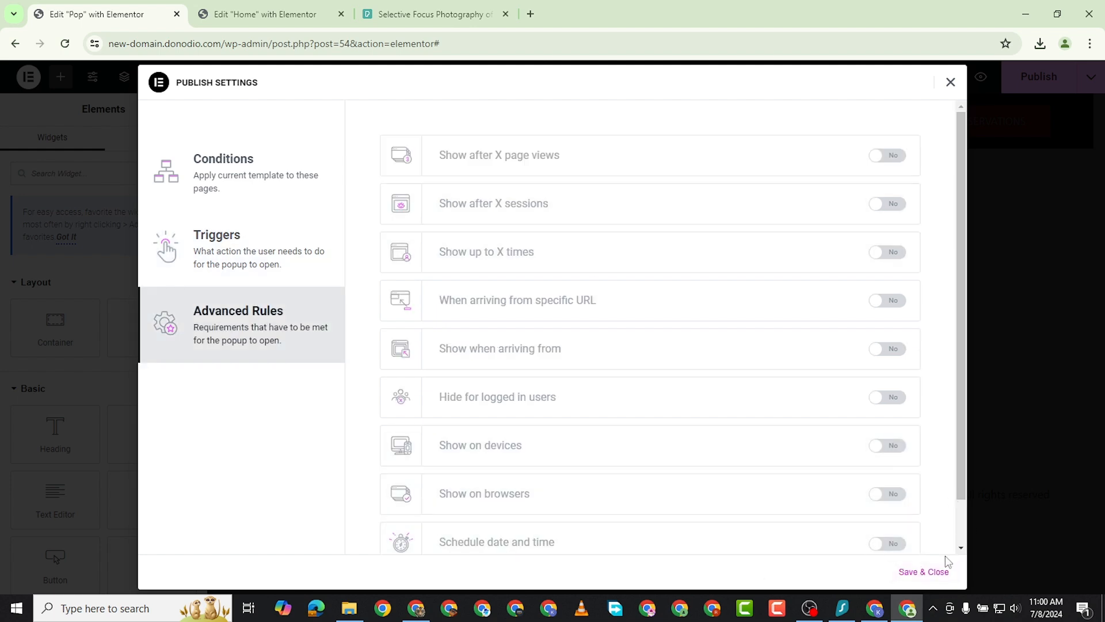
left_click(924, 571)
Copy the site's base address from the Home editor and load the live site in a new browser tab.
left_click(259, 14)
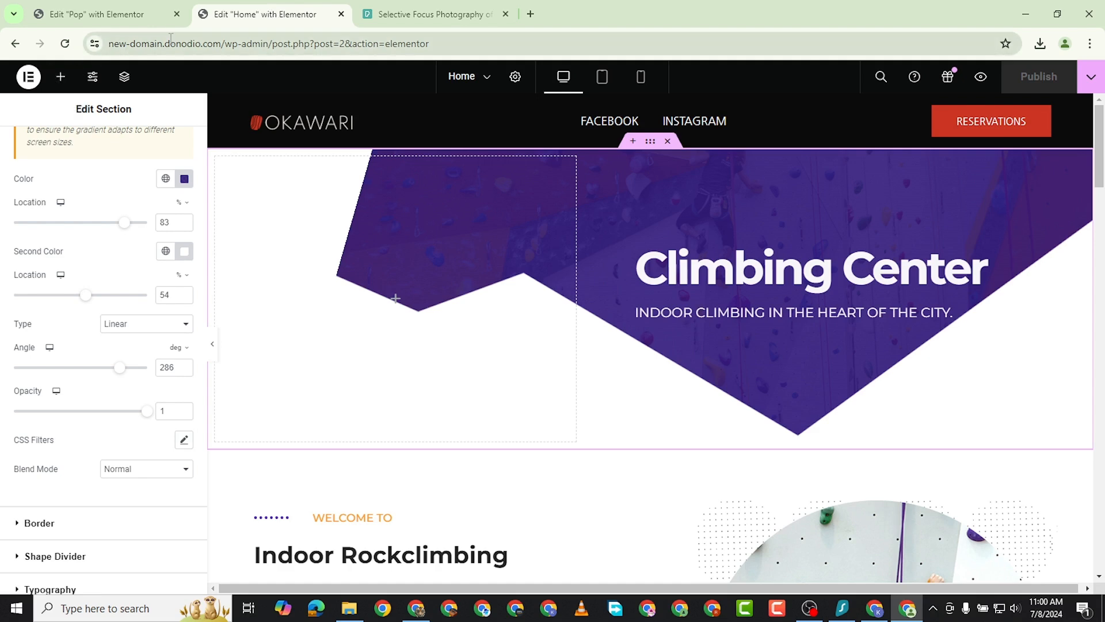
left_click(223, 37)
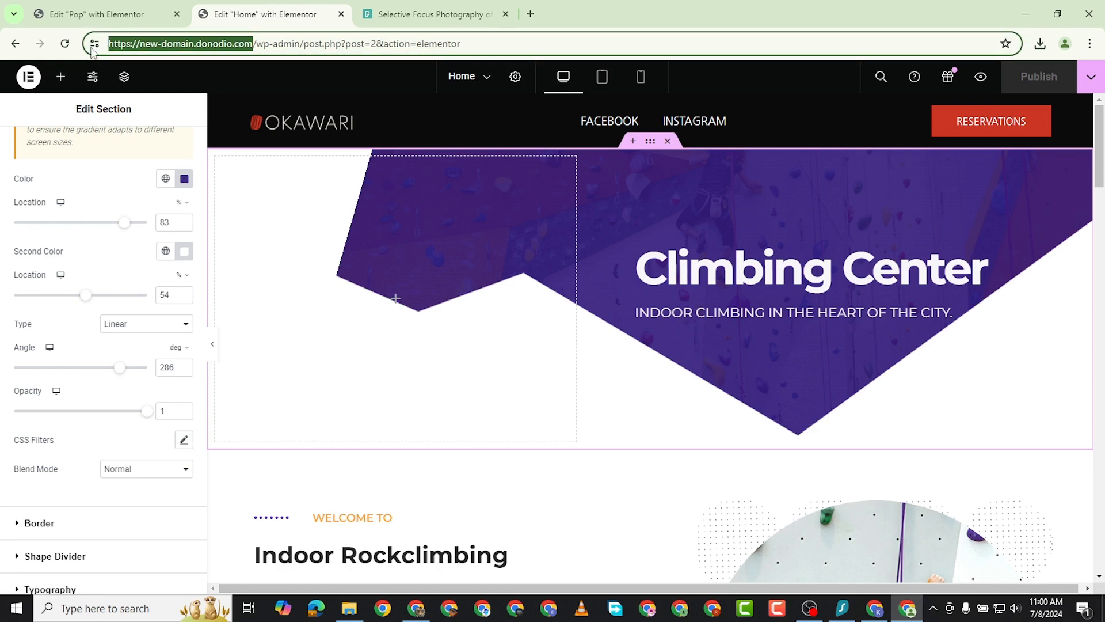
right_click(138, 43)
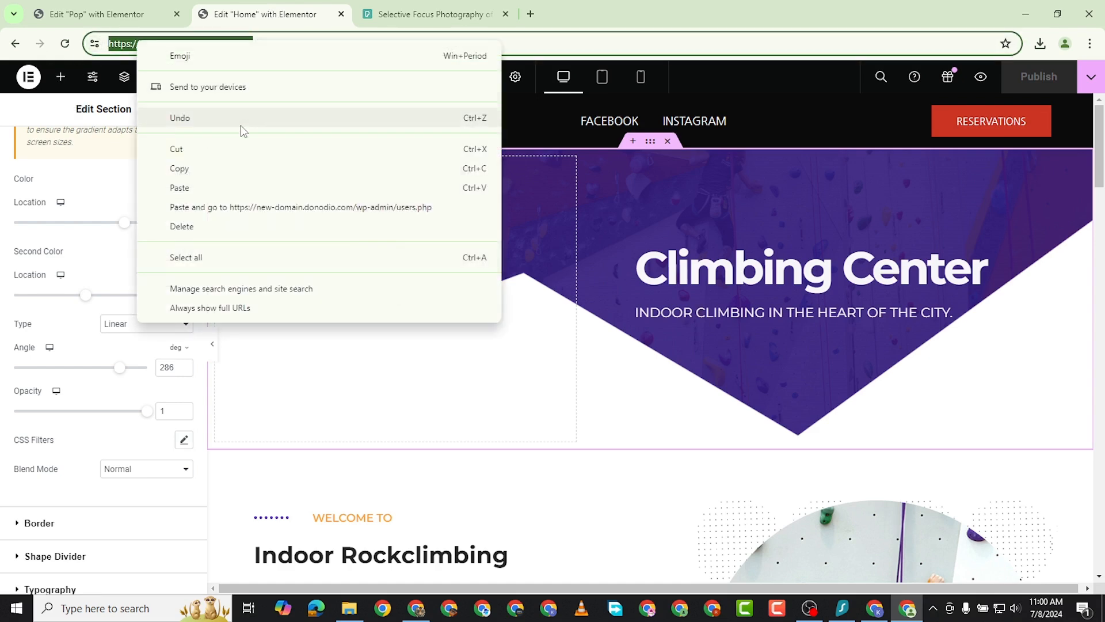
left_click(217, 167)
left_click(530, 13)
right_click(371, 46)
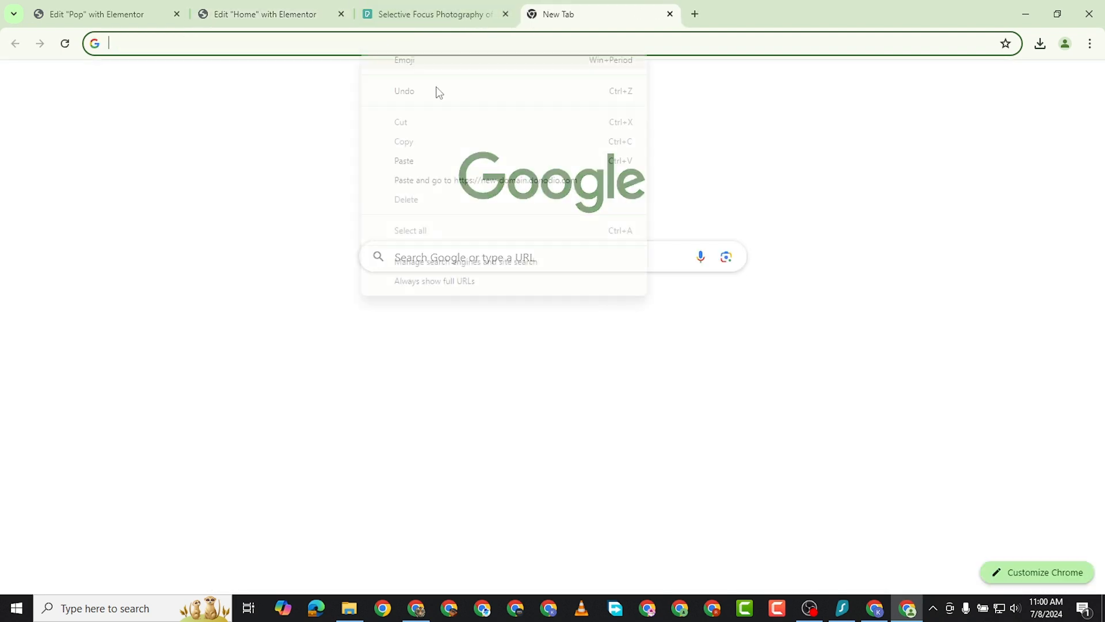
left_click(506, 180)
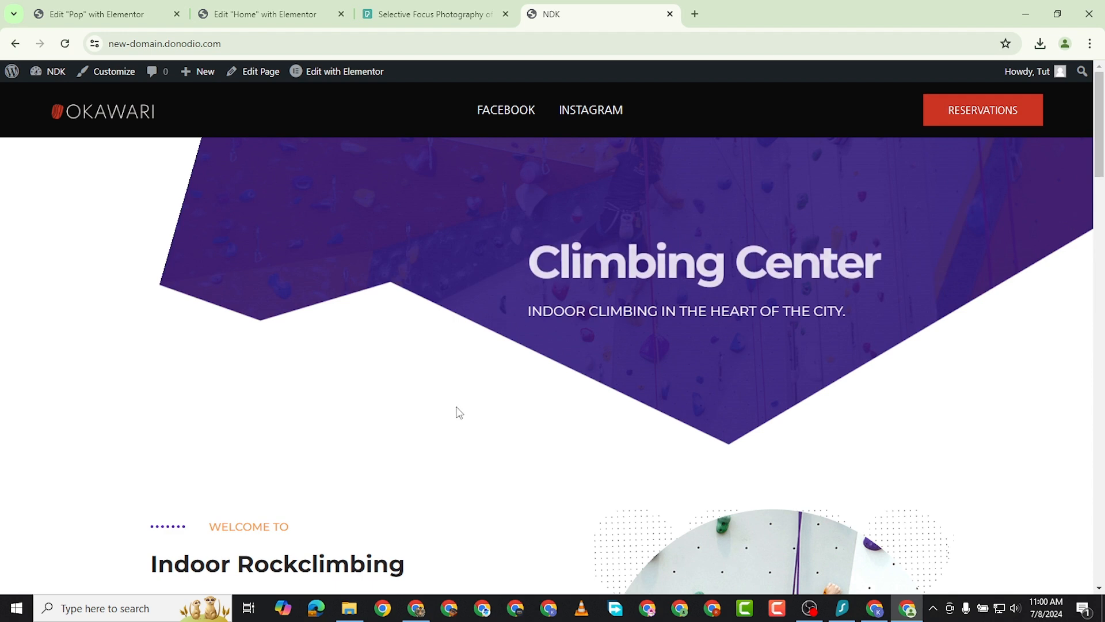
Check on the live home page that the popup opens and that its contact form fields can be selected.
scroll(483, 407, "down", 8)
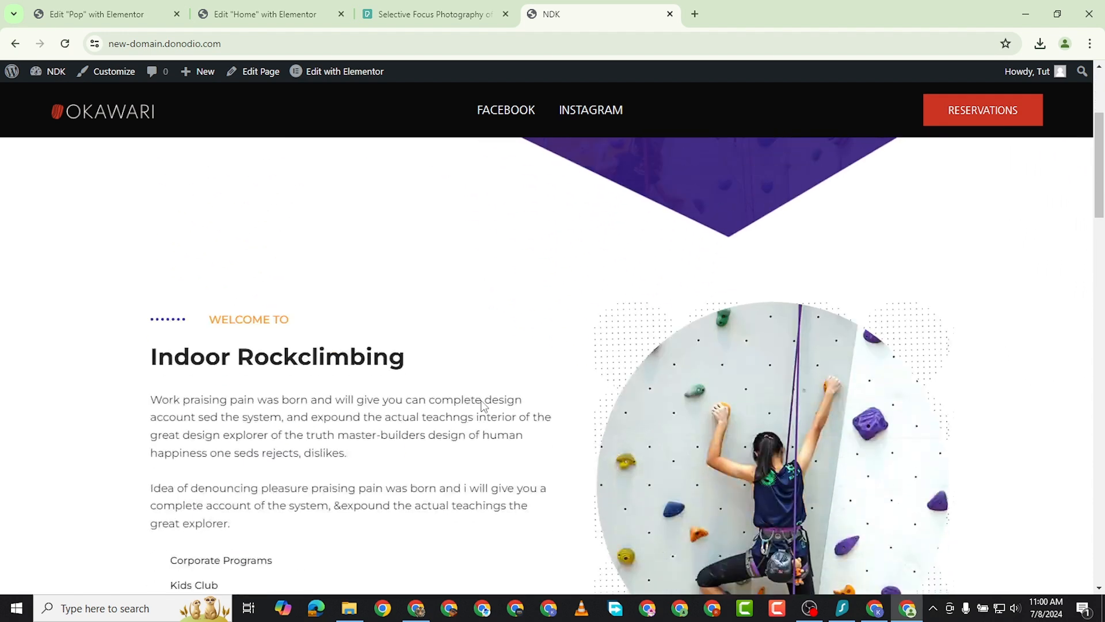
scroll(482, 404, "down", 5)
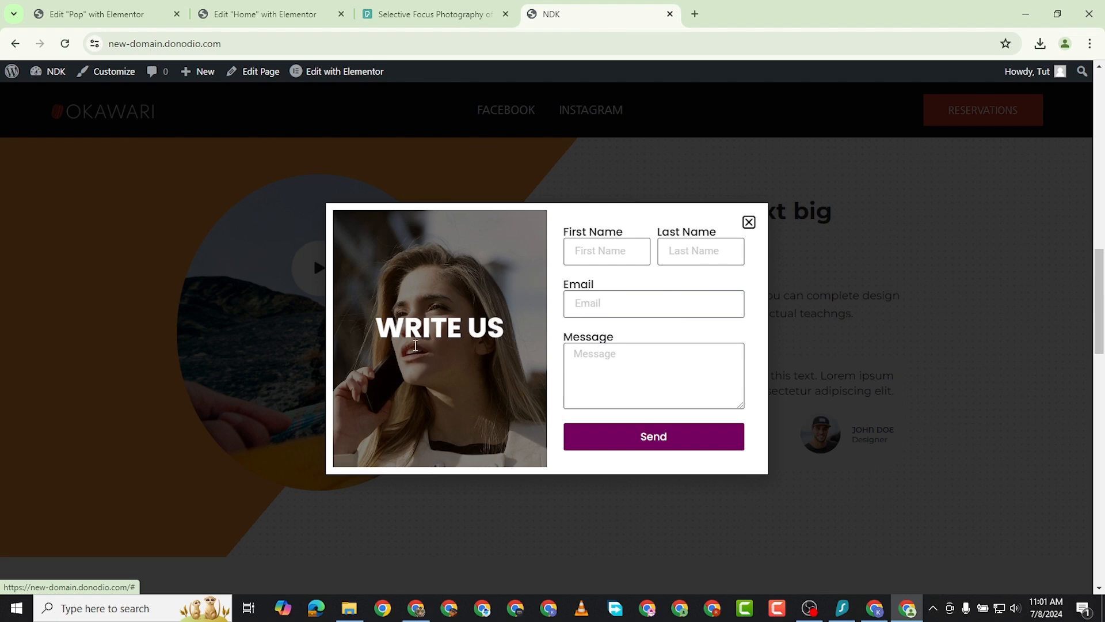
left_click(594, 255)
left_click(628, 309)
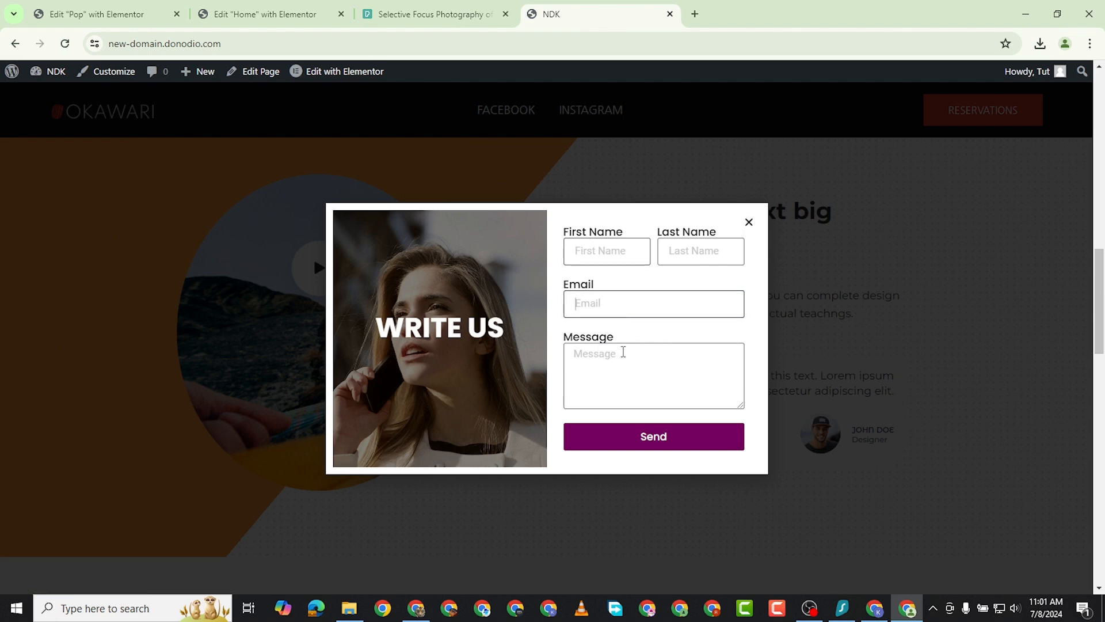
left_click(624, 351)
left_click(676, 255)
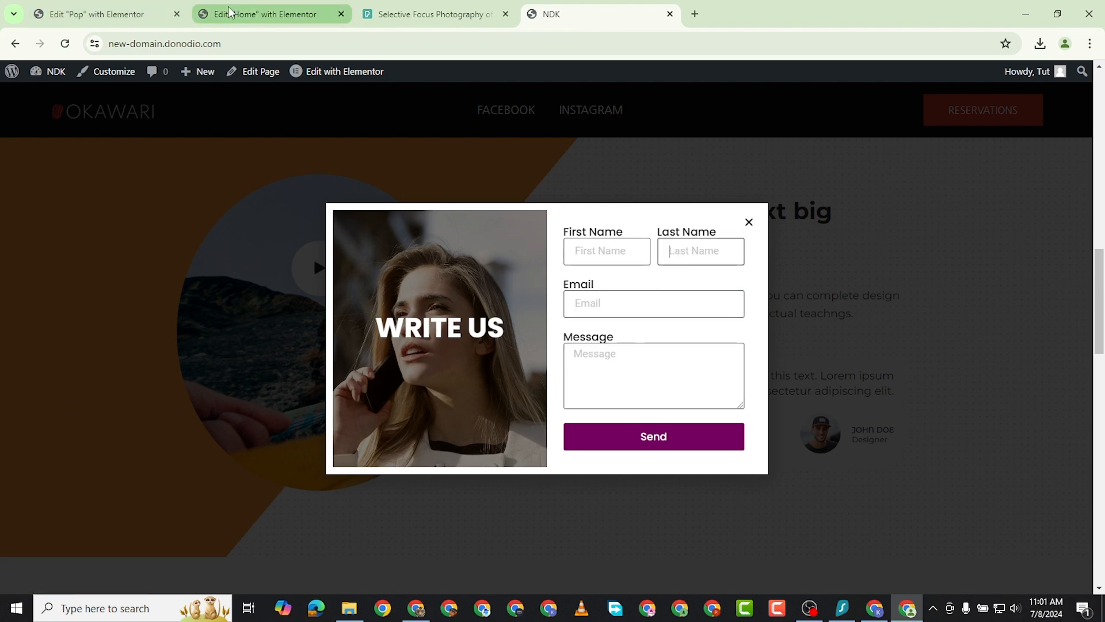
In the popup's publish settings, replace the On Page Load trigger with On Scroll, direction Down within 50%, and save.
left_click(265, 14)
left_click(97, 14)
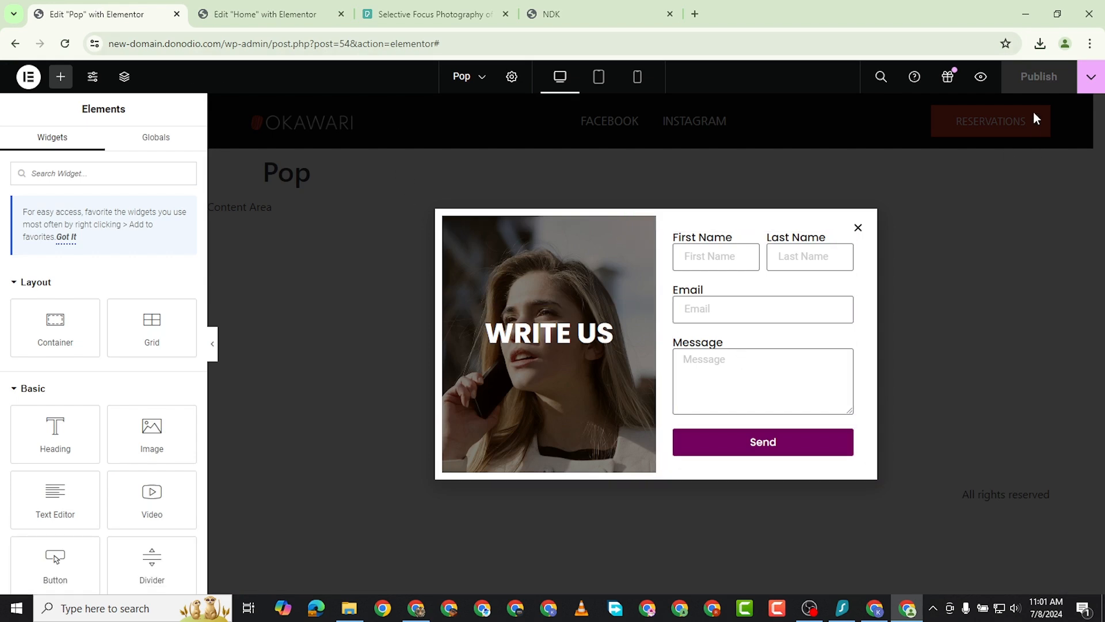
left_click(1091, 76)
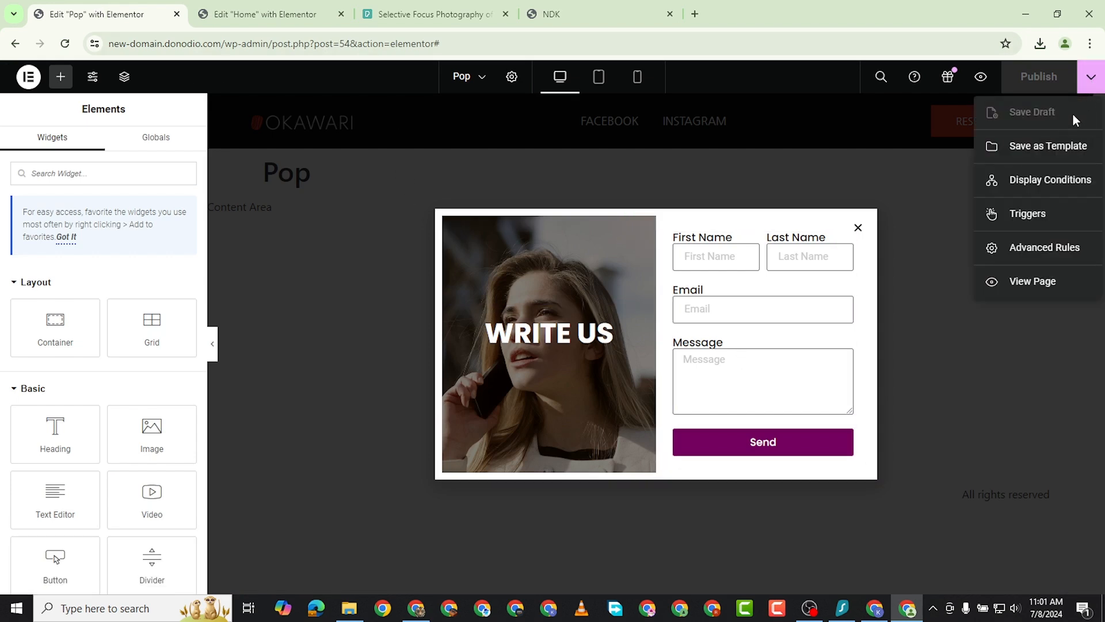
left_click(1054, 181)
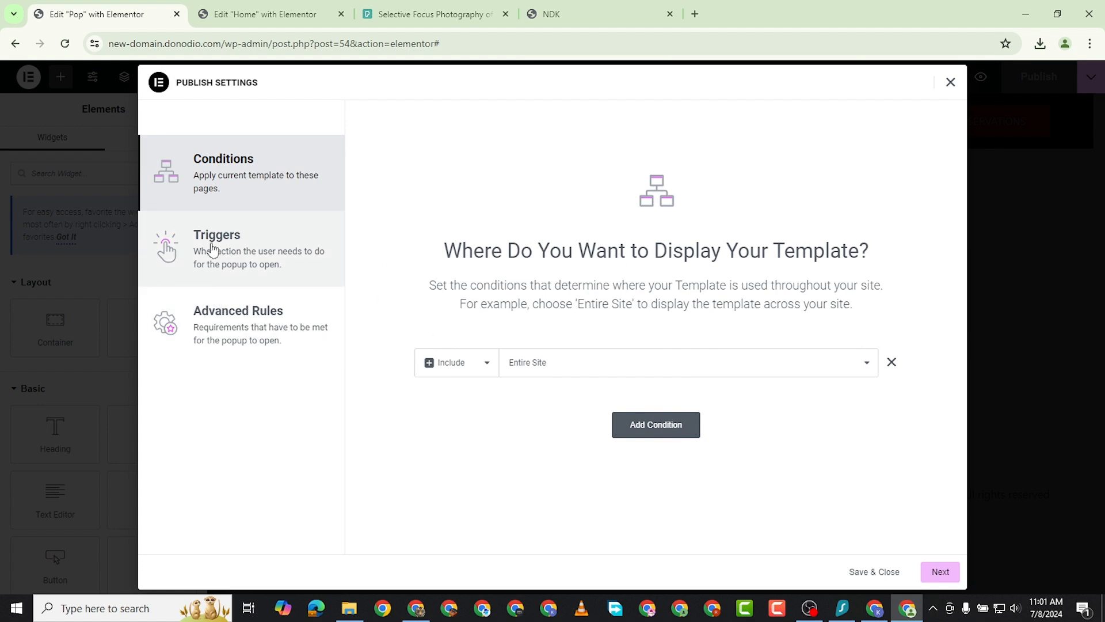
left_click(241, 244)
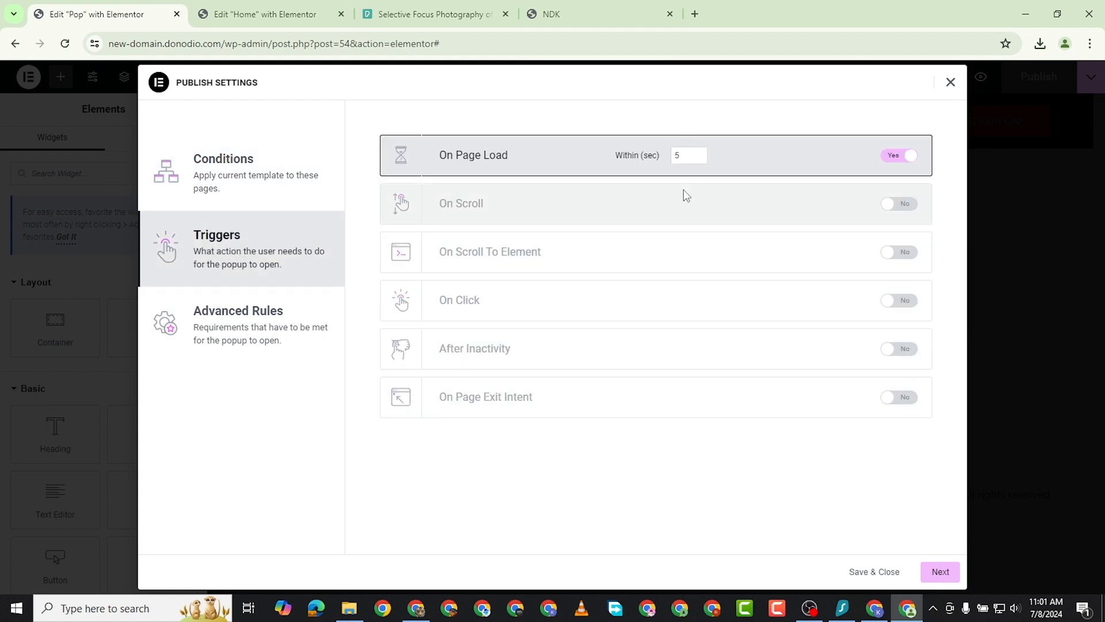
left_click(896, 155)
left_click(902, 204)
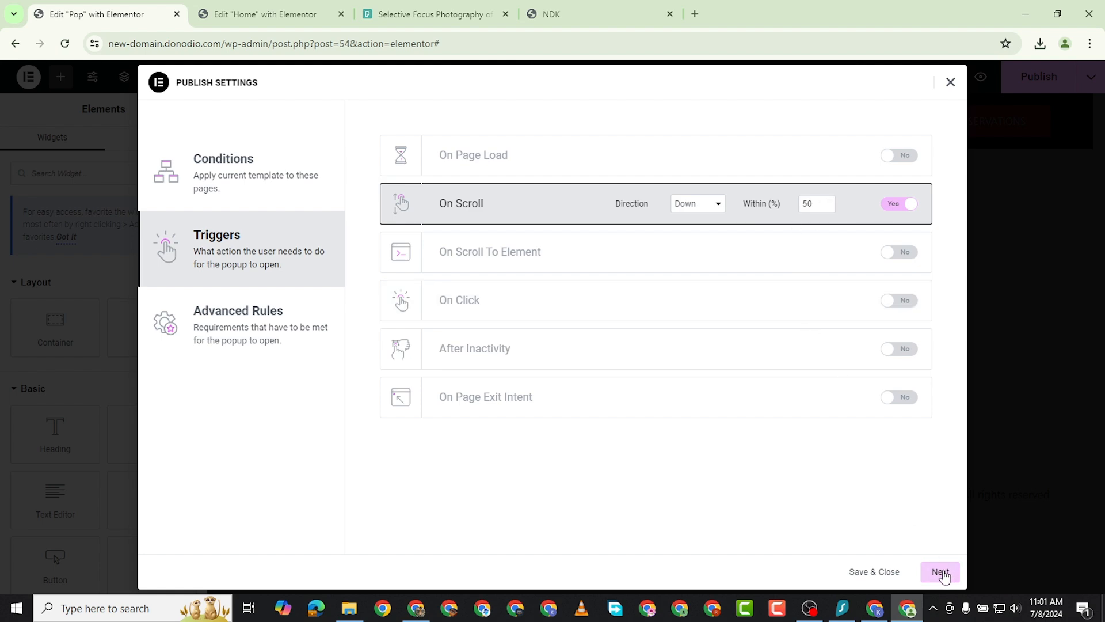
left_click(883, 573)
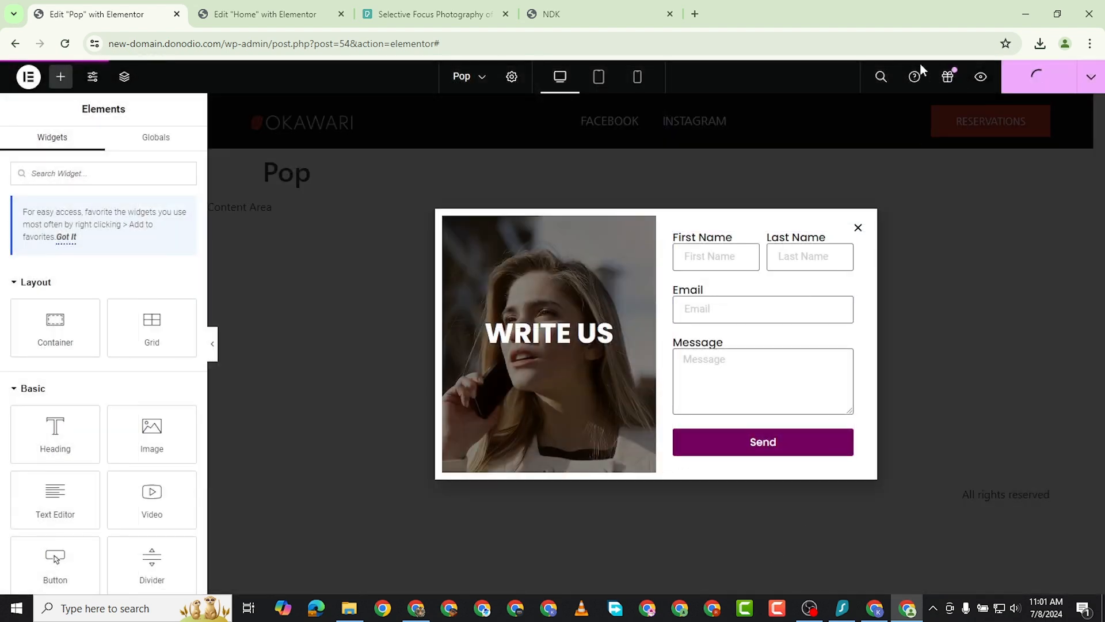
Dismiss the open popup on the live site, reload the page and scroll down it to test the On Scroll trigger.
left_click(553, 14)
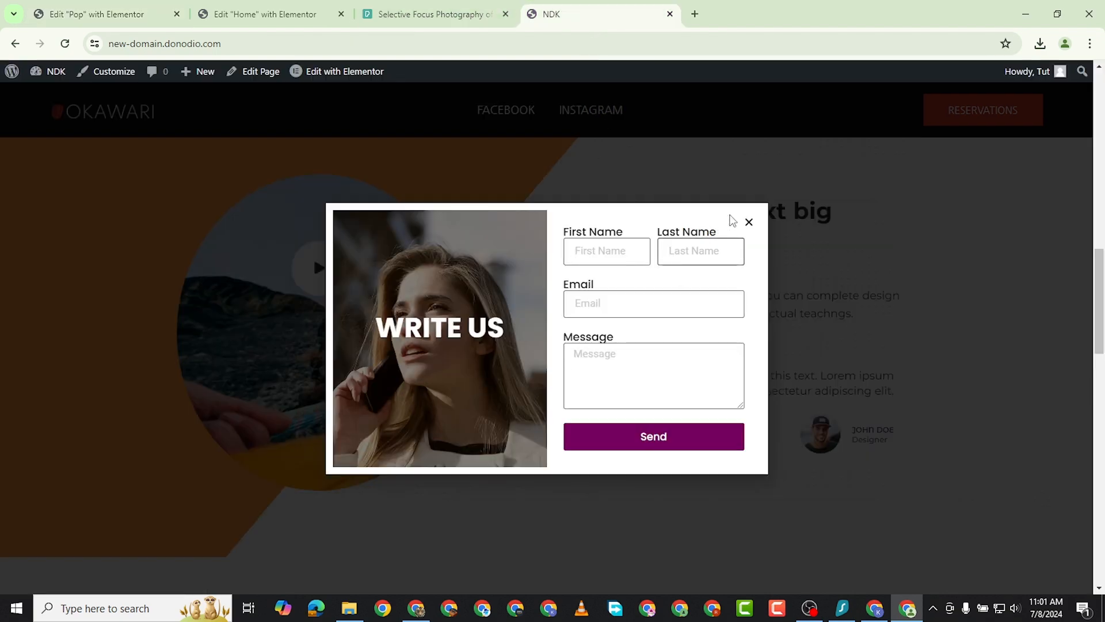
left_click(749, 222)
scroll(735, 327, "down", 10)
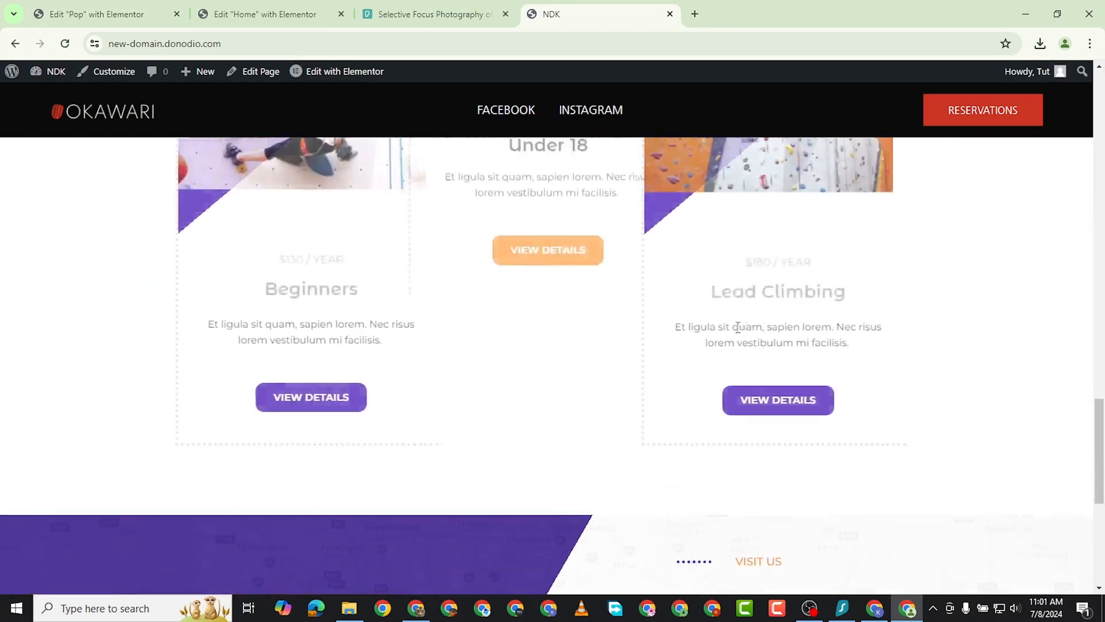
scroll(739, 346, "down", 5)
scroll(758, 361, "up", 15)
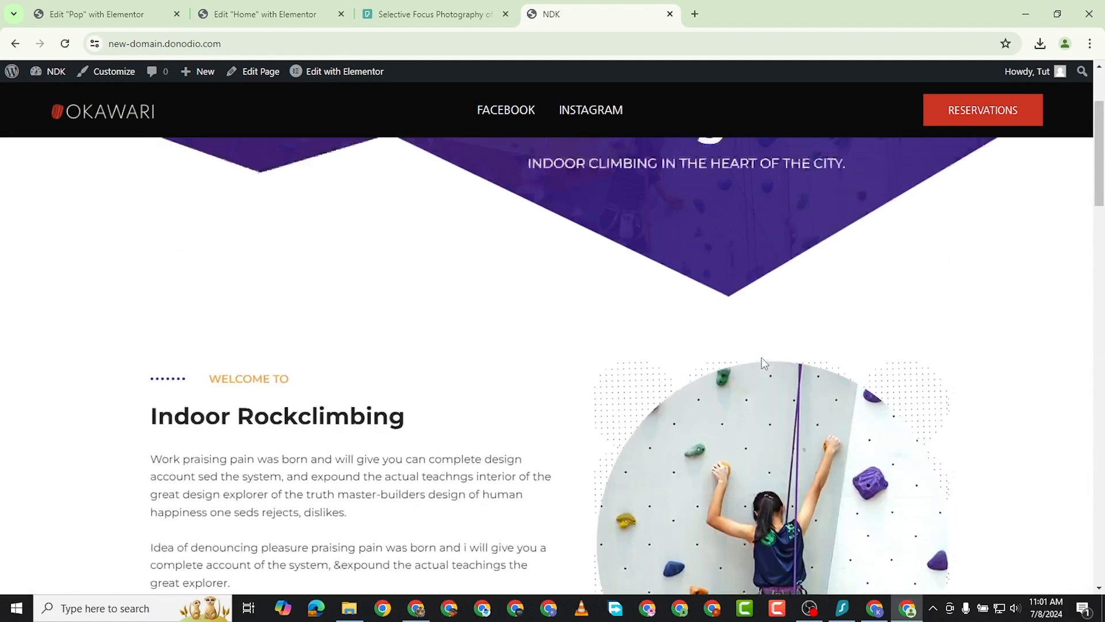
scroll(762, 363, "up", 3)
left_click(65, 43)
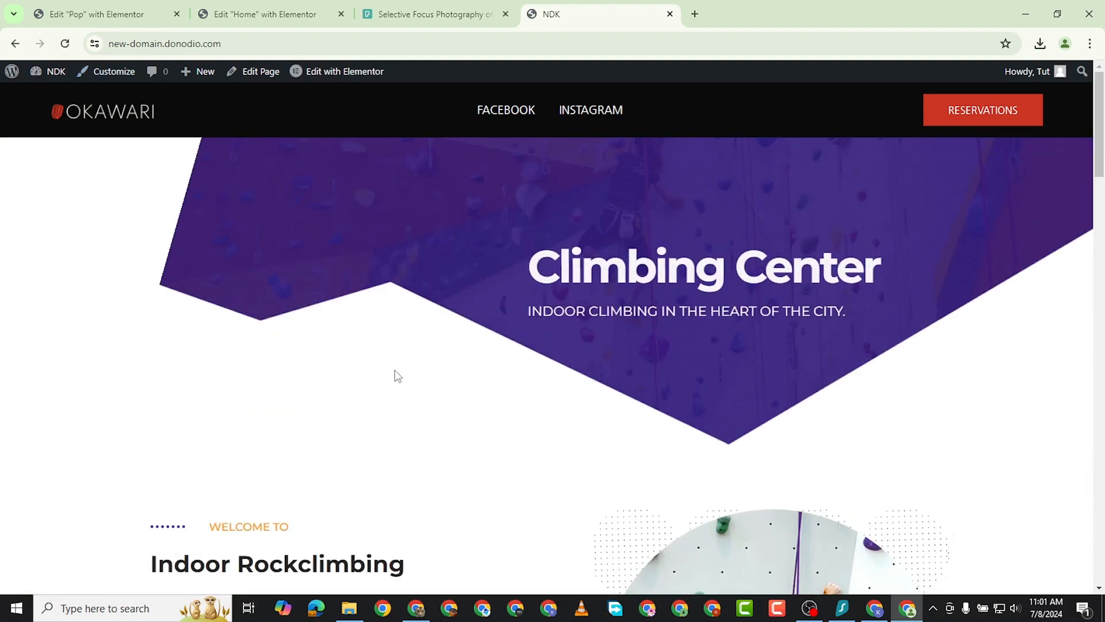
scroll(426, 368, "down", 12)
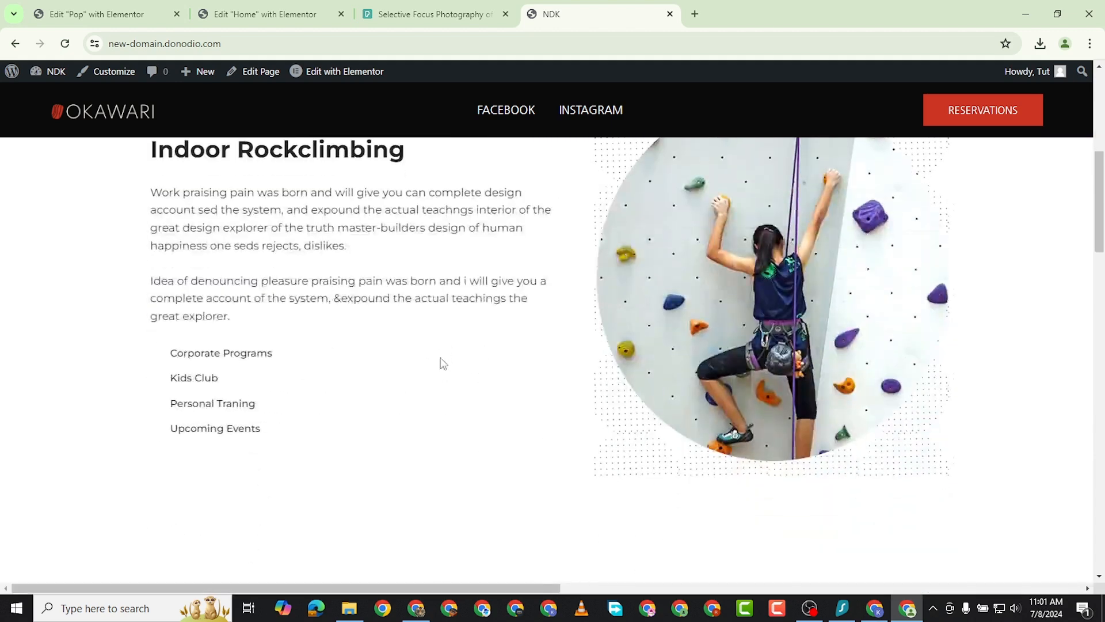
scroll(450, 348, "down", 8)
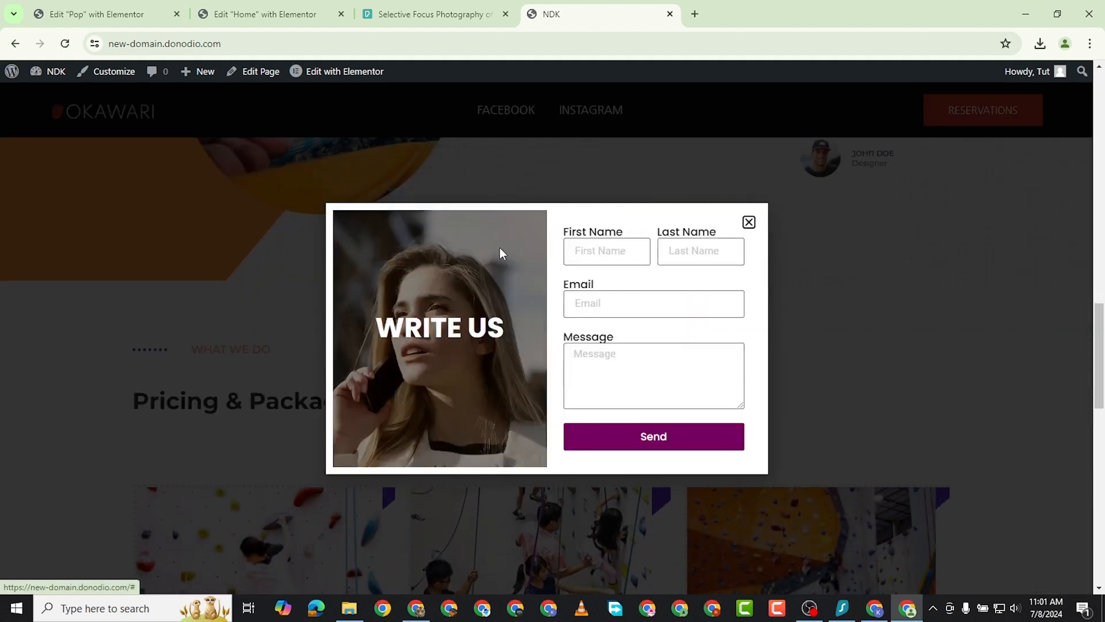
Reopen the popup's publish settings and disable the On Scroll trigger.
left_click(156, 14)
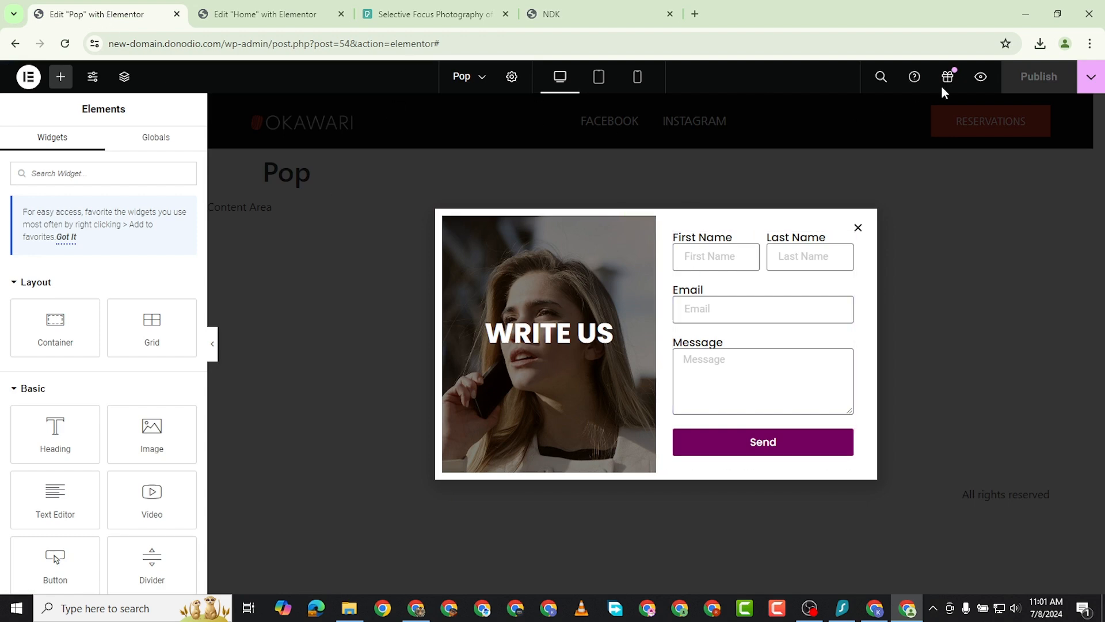
left_click(1091, 77)
left_click(1034, 180)
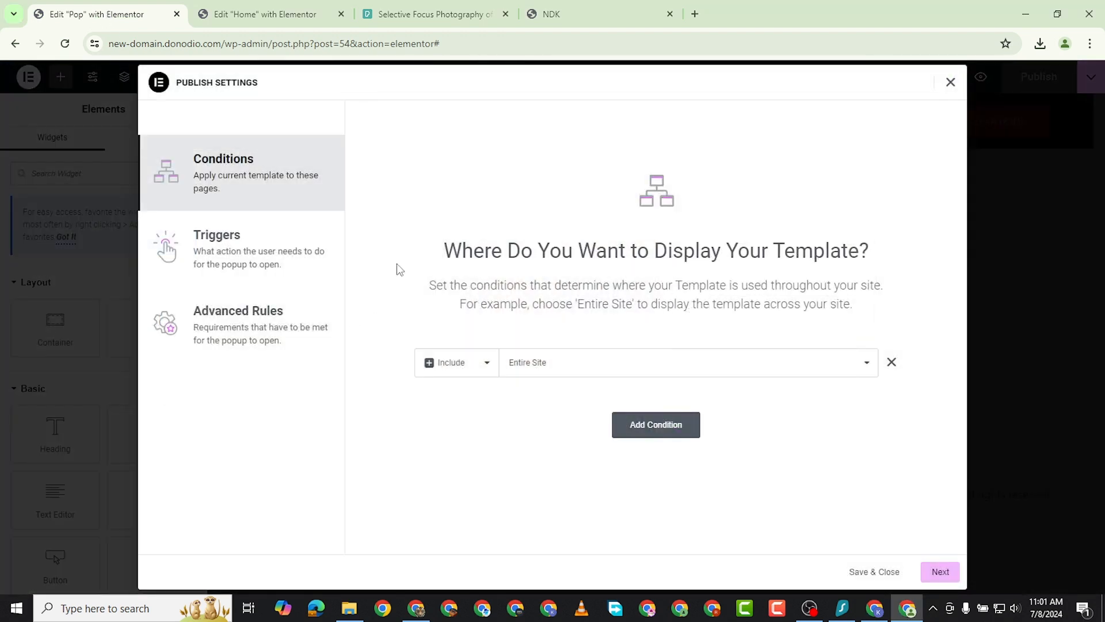
left_click(276, 258)
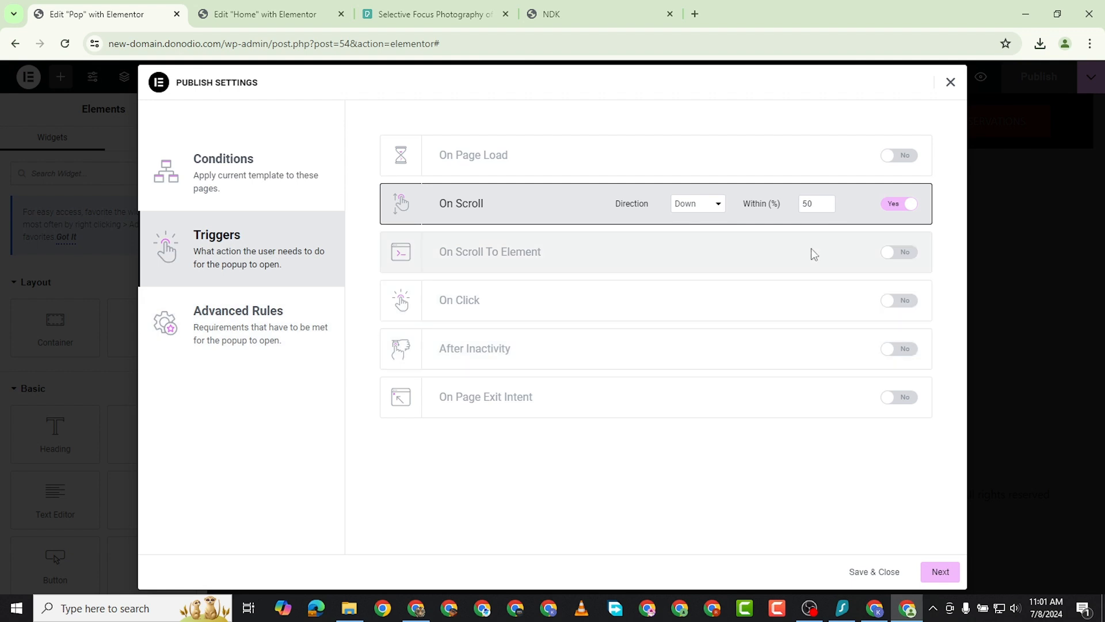
left_click(902, 206)
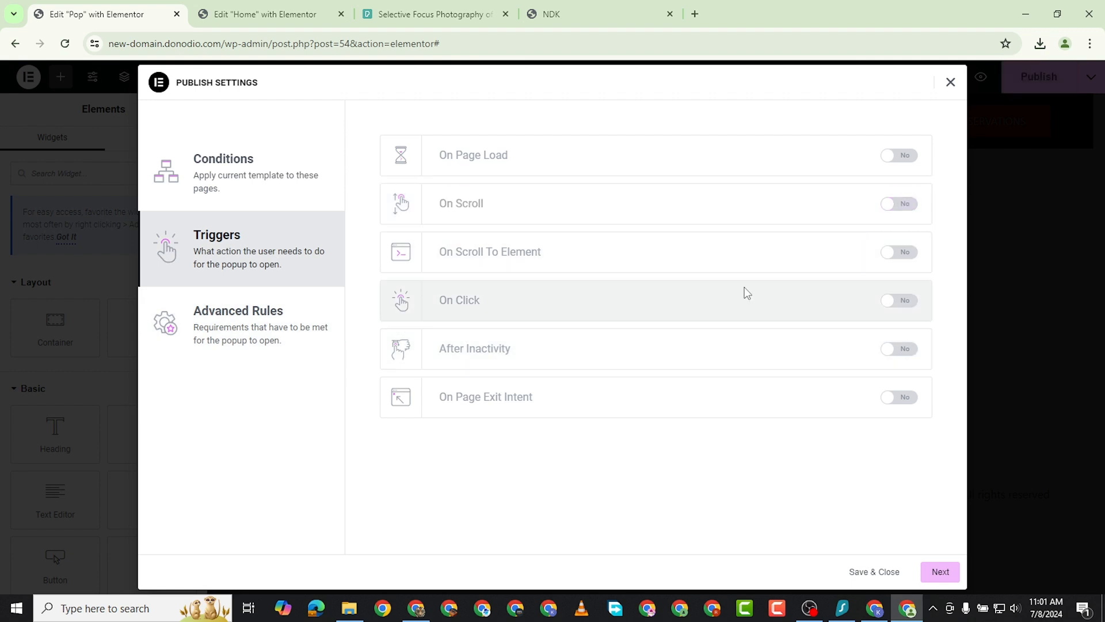
Try the On Scroll To Element trigger, find the CSS Classes setting of the home page's "Prepare for your next big adventure" section, and disable the trigger.
left_click(895, 253)
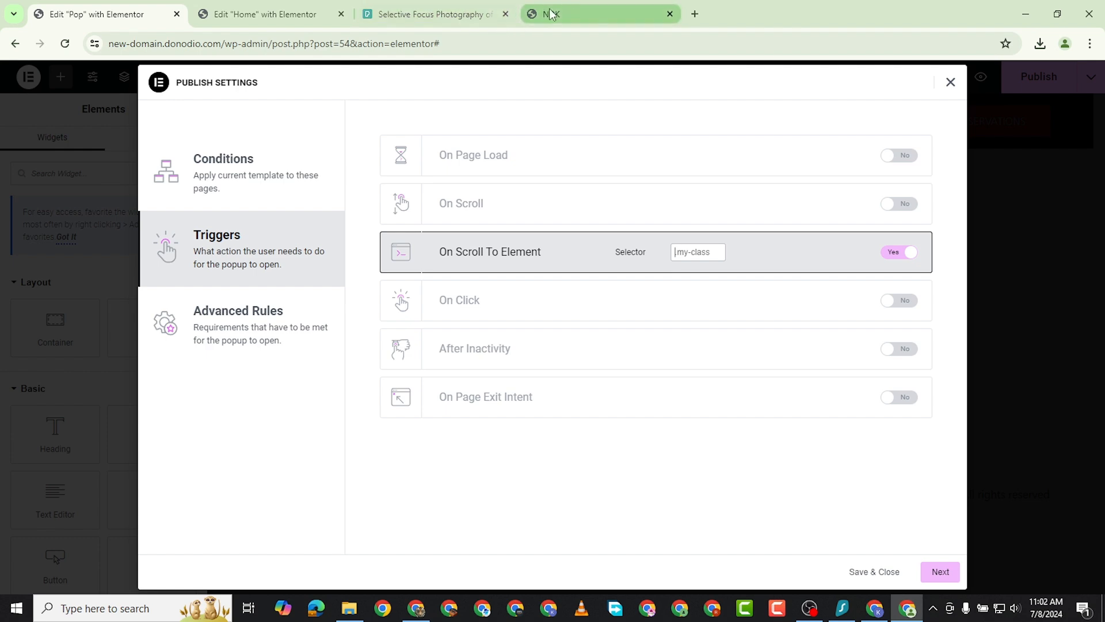
left_click(265, 14)
scroll(468, 319, "down", 10)
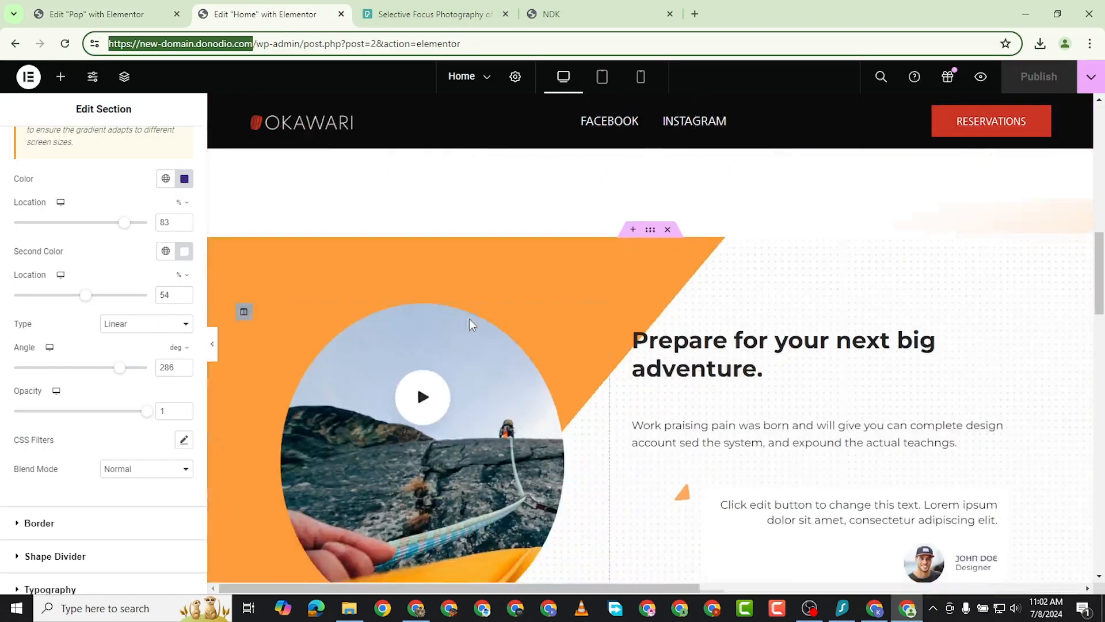
scroll(469, 319, "down", 4)
scroll(541, 282, "up", 3)
left_click(650, 161)
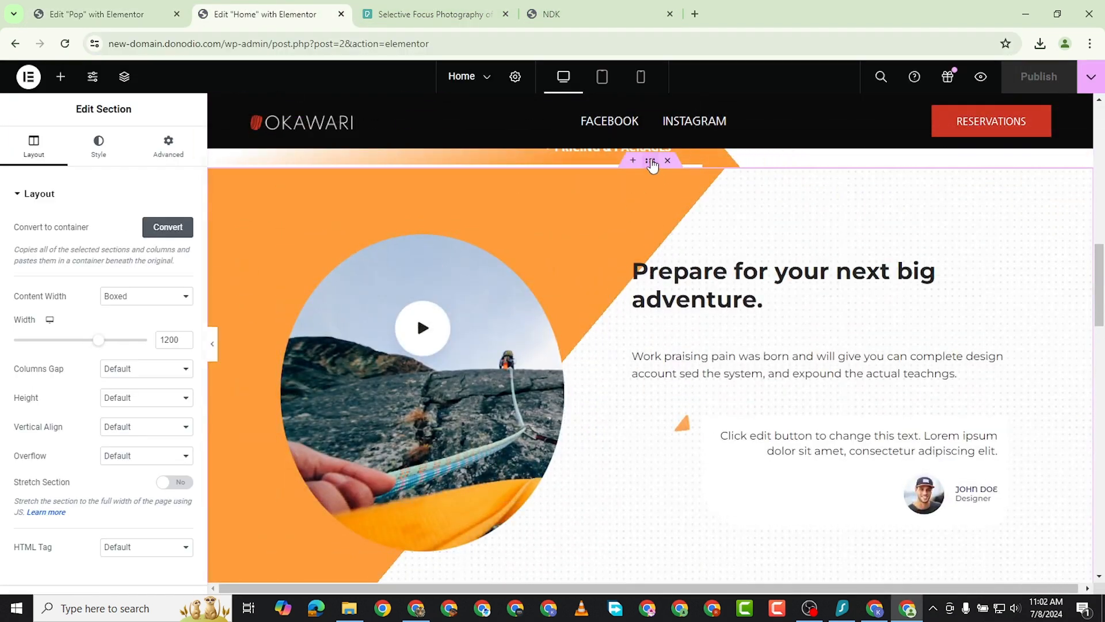
left_click(154, 147)
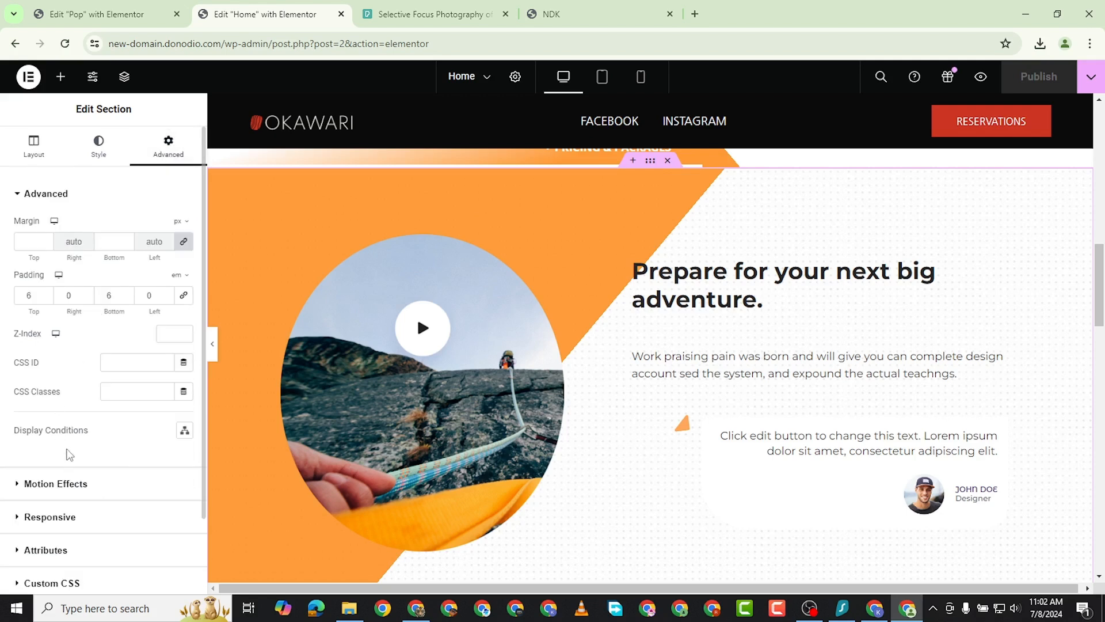
left_click(122, 390)
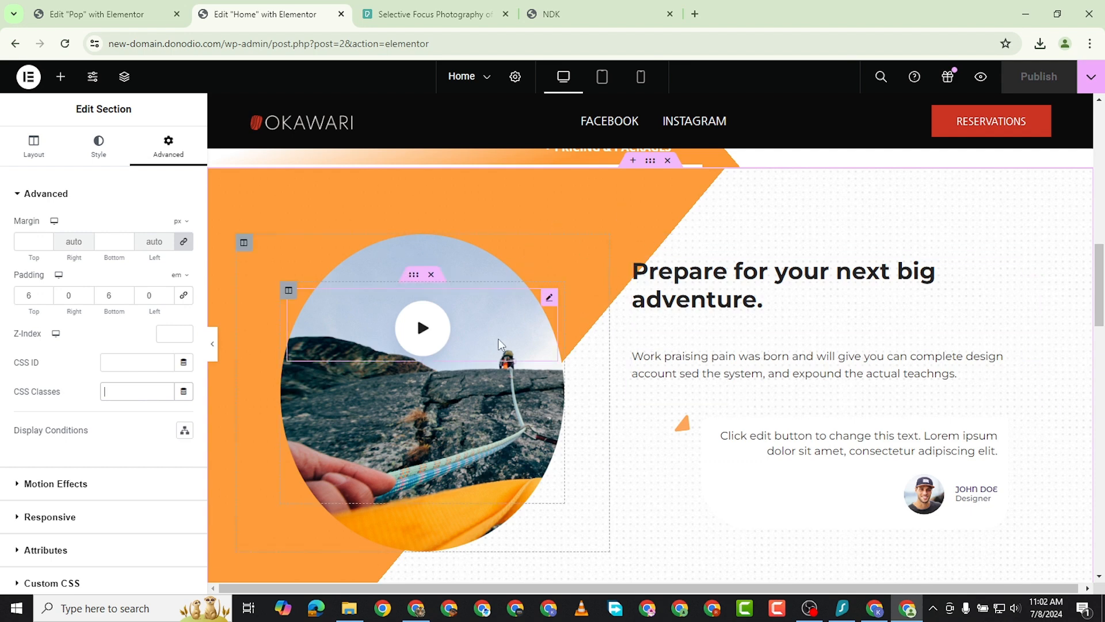
left_click(133, 15)
left_click(896, 253)
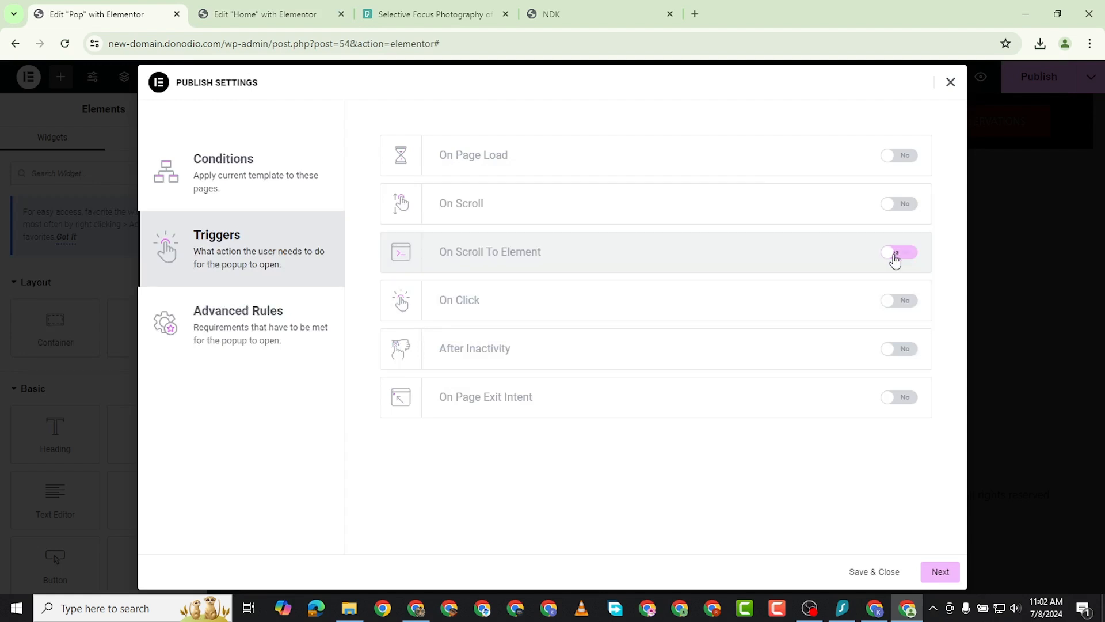
Try the On Click trigger with 1 click and disable it again.
left_click(910, 301)
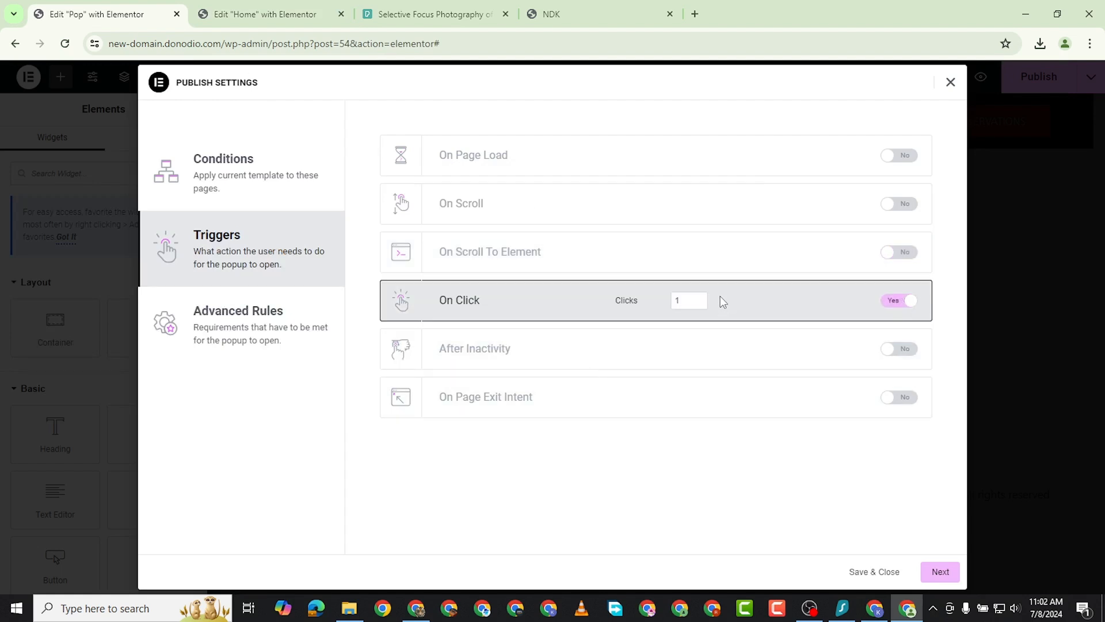
left_click(698, 297)
left_click(905, 298)
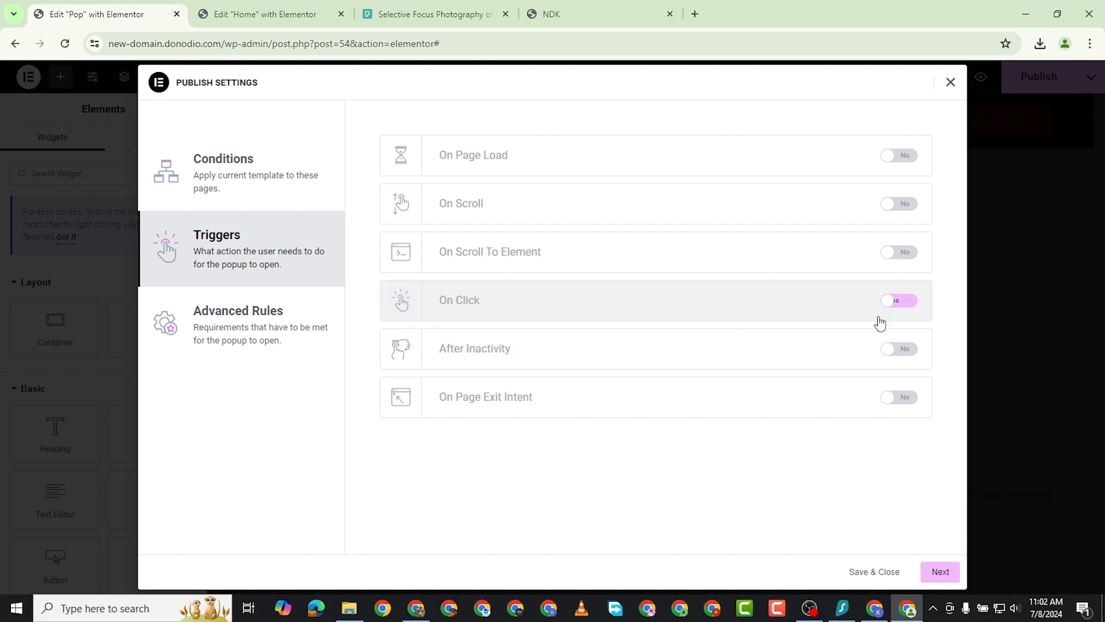
Enable the After Inactivity trigger within 5 seconds and proceed to the advanced rules.
left_click(908, 349)
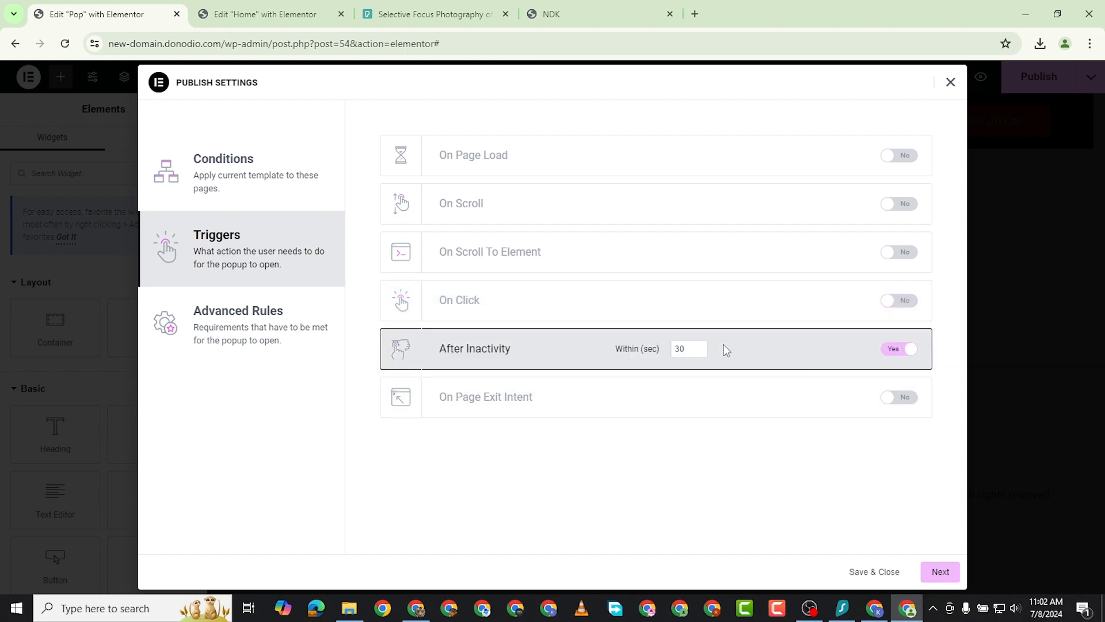
double_click(689, 351)
type("5")
left_click(940, 571)
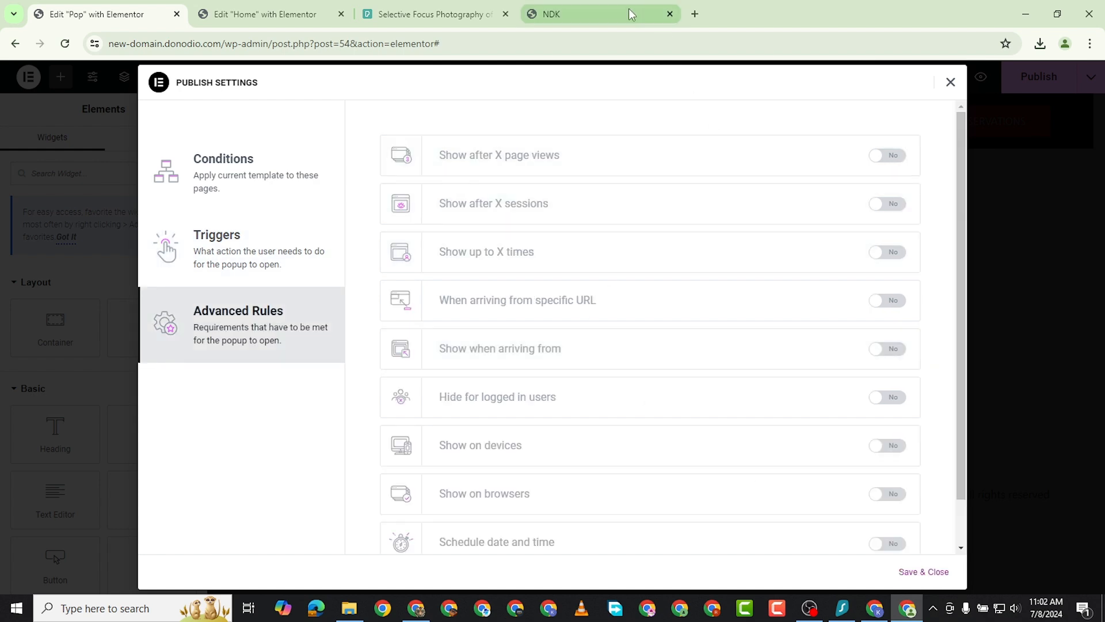
Save the popup's After Inactivity settings and test the trigger on the reloaded live site, closing the open popup and leaving the page idle.
left_click(921, 572)
left_click(547, 16)
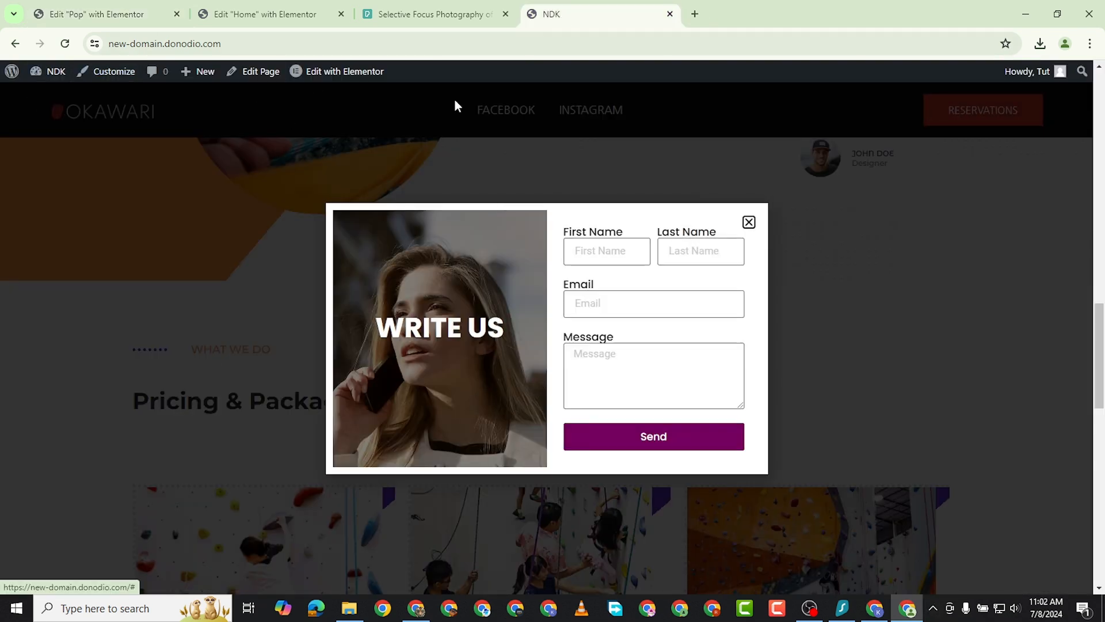
left_click(749, 222)
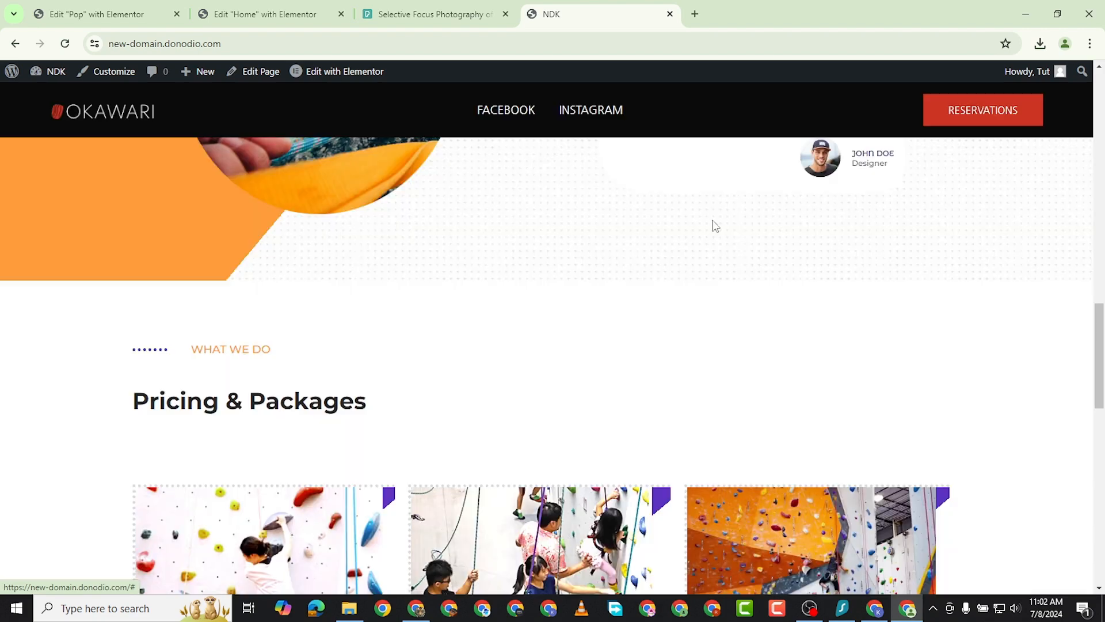
left_click(62, 44)
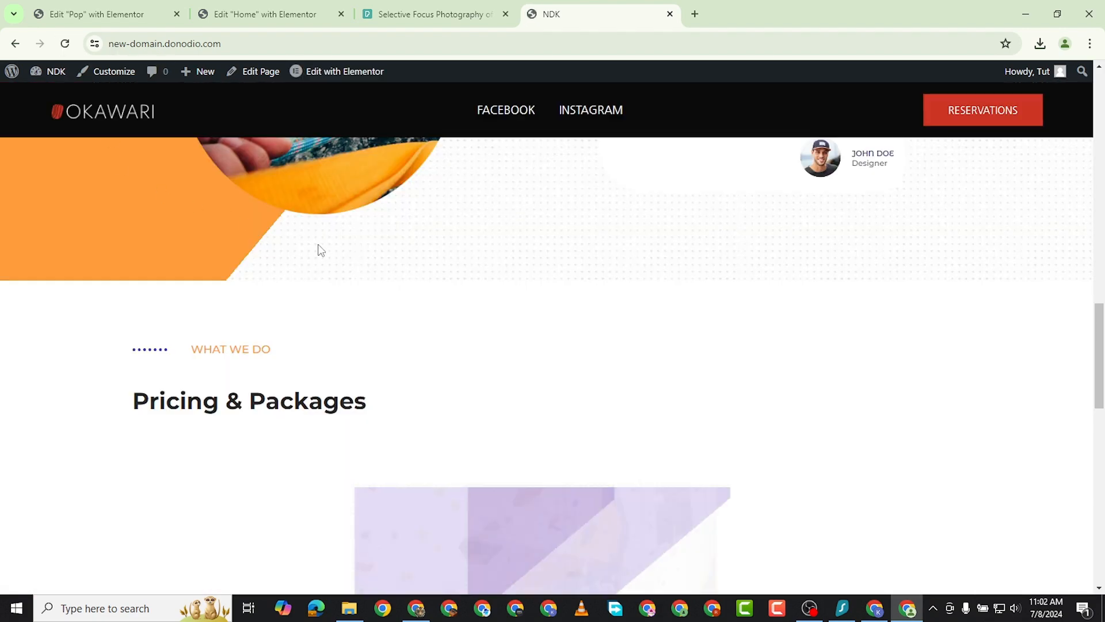
scroll(513, 277, "up", 6)
scroll(514, 281, "up", 10)
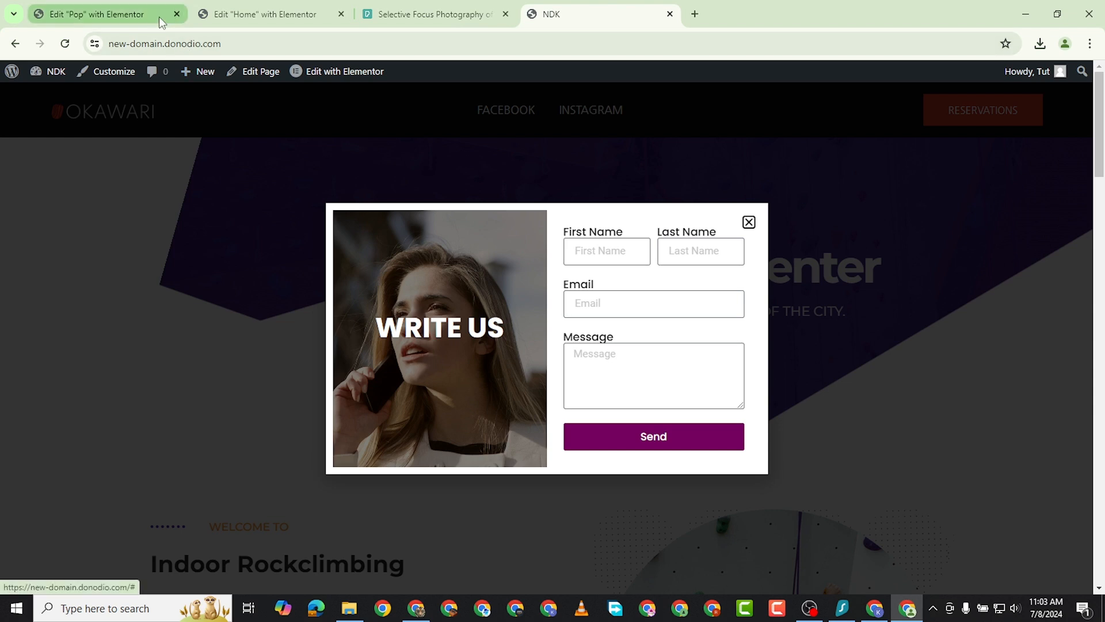
Replace the popup's After Inactivity trigger with On Page Exit Intent in the publish settings and save.
left_click(139, 21)
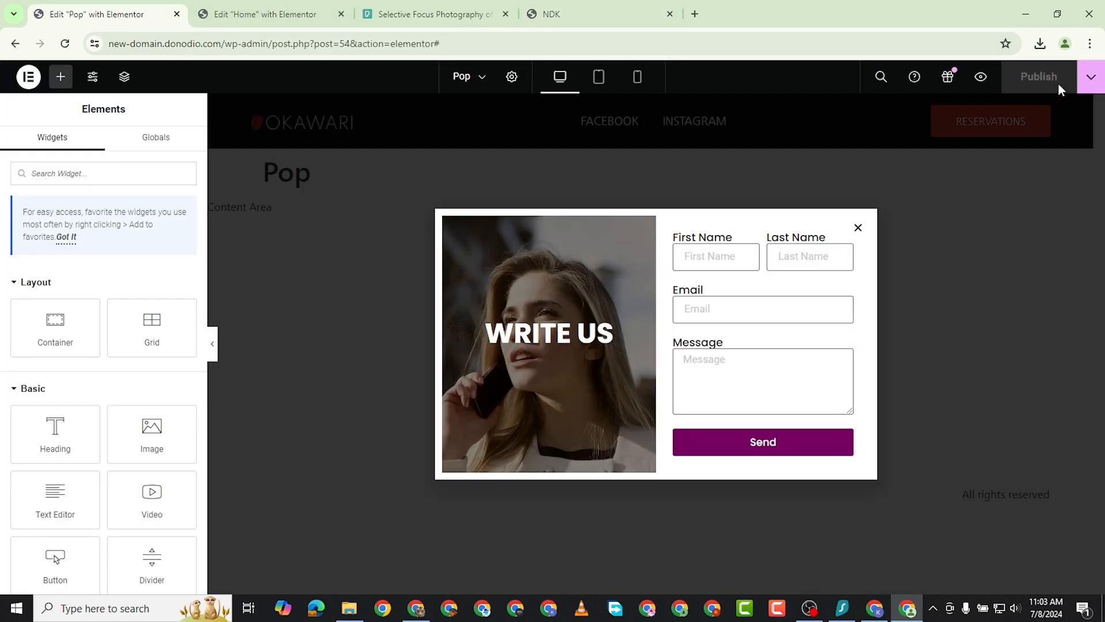
left_click(1091, 77)
left_click(1027, 216)
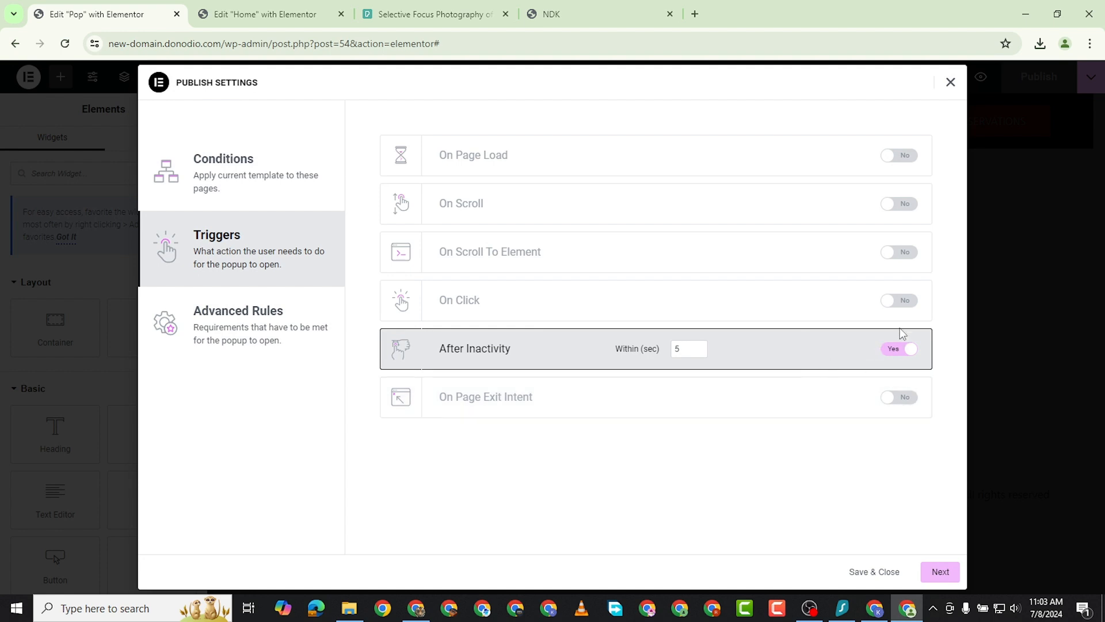
left_click(901, 349)
left_click(902, 398)
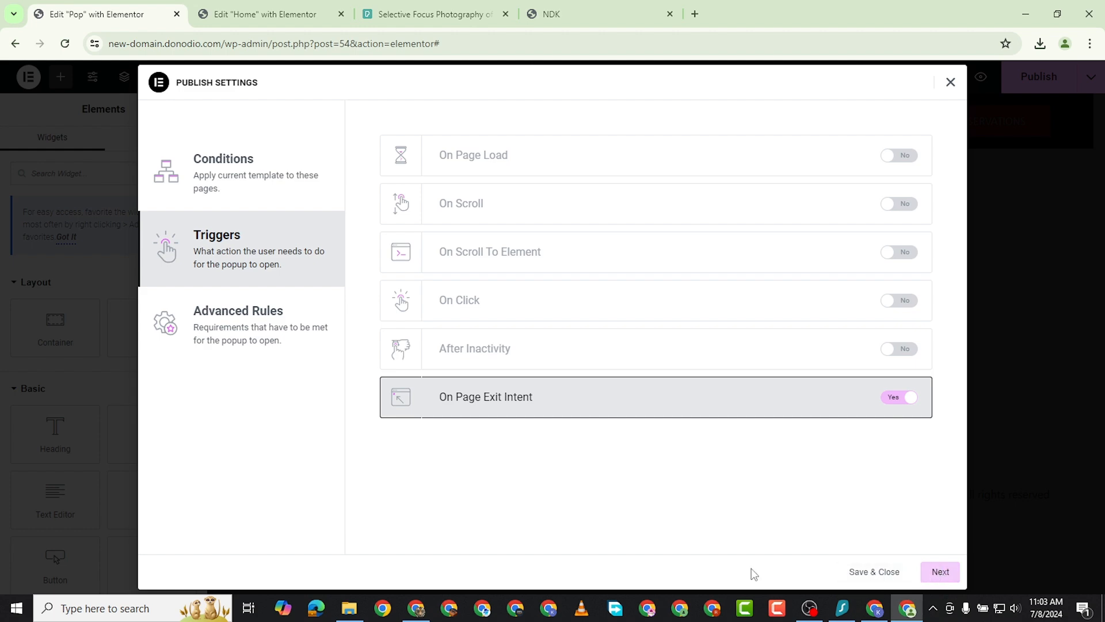
left_click(941, 571)
left_click(924, 571)
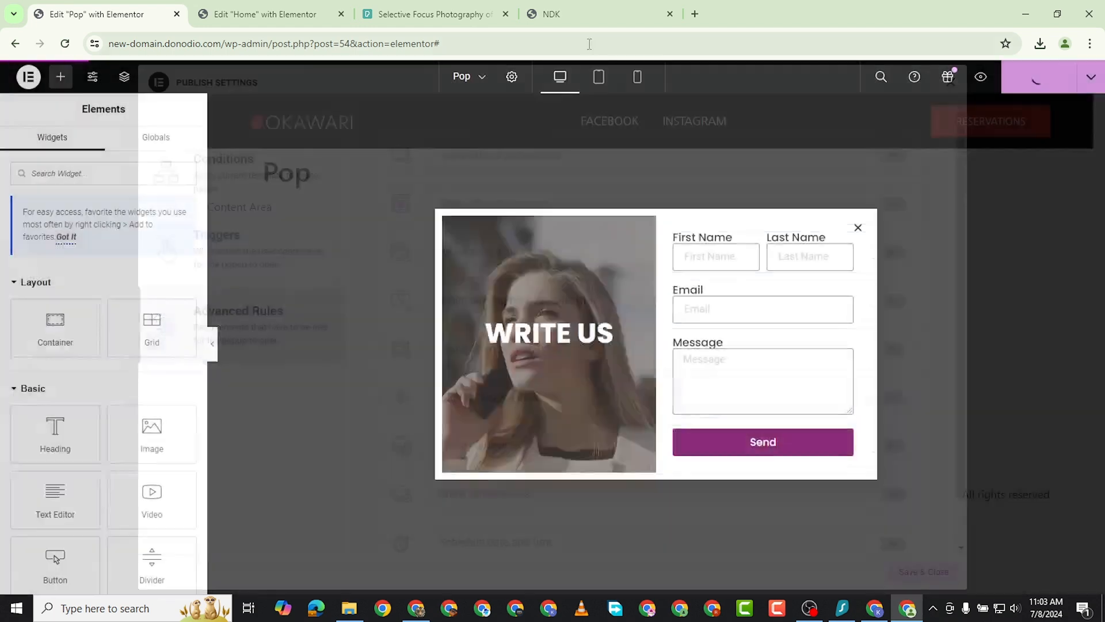
Test the exit-intent trigger on the live site: close the open popup, visit the free stock photos site in a new tab, and reload the live page.
left_click(551, 13)
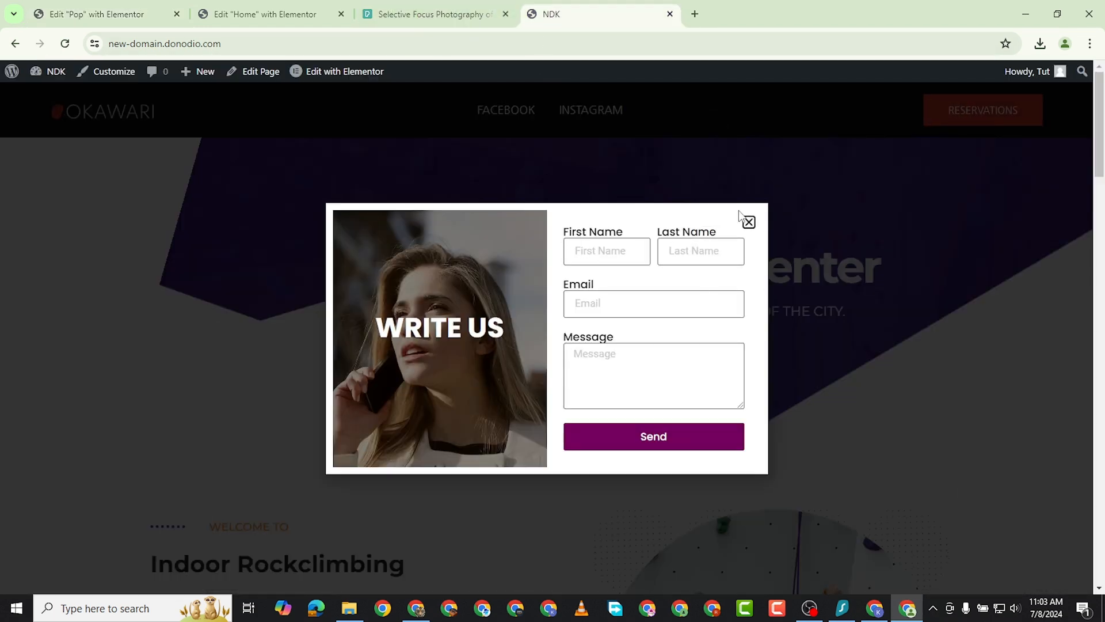
left_click(749, 222)
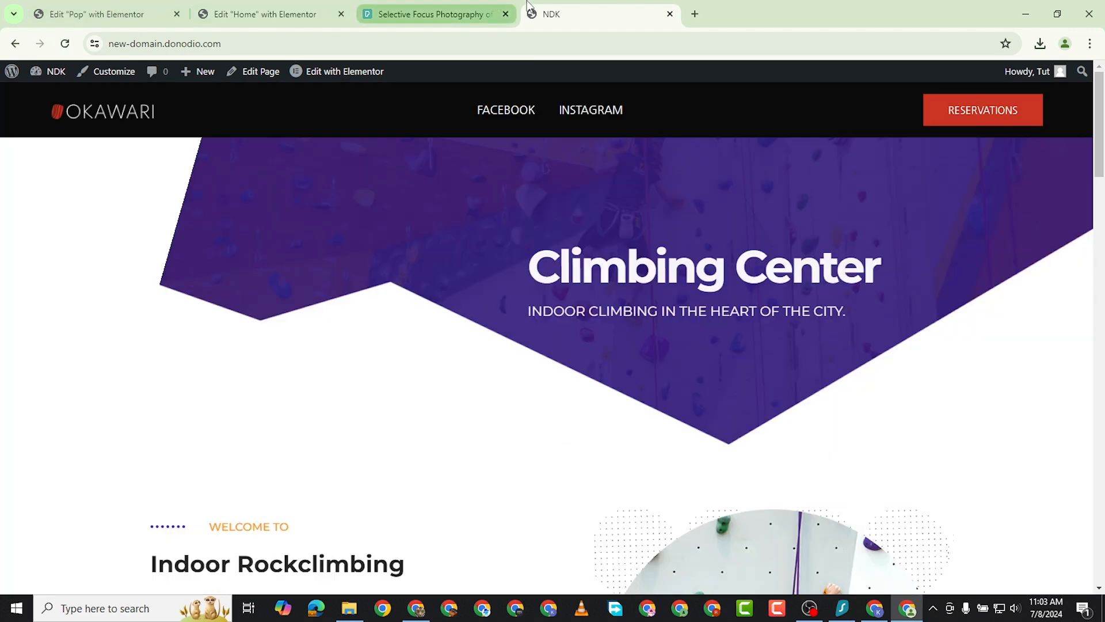
left_click(694, 14)
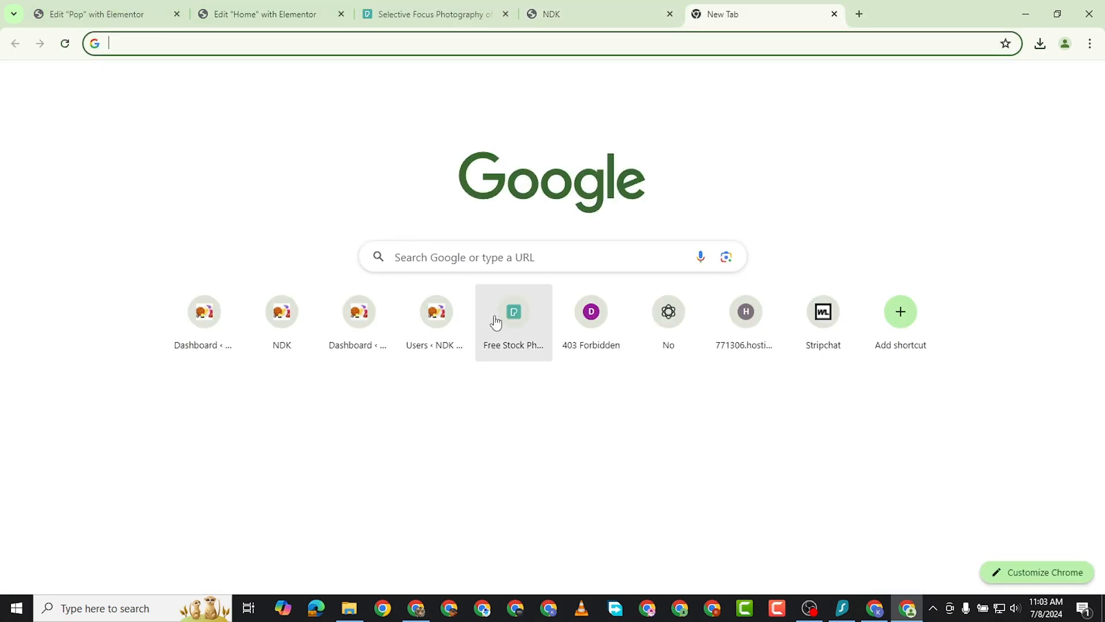
left_click(515, 321)
left_click(551, 13)
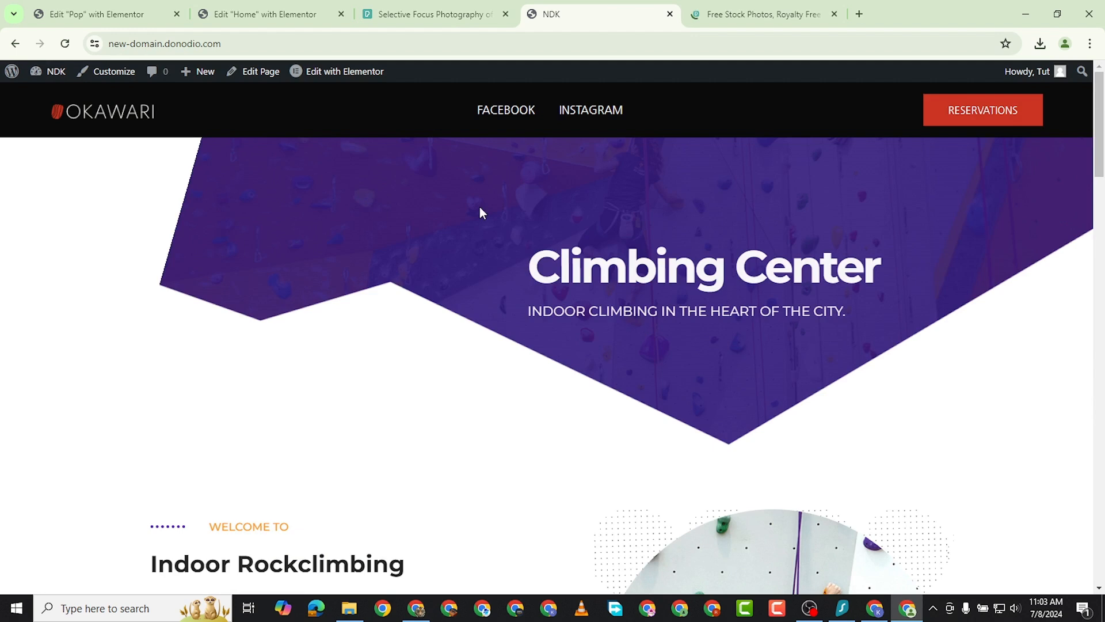
left_click(64, 43)
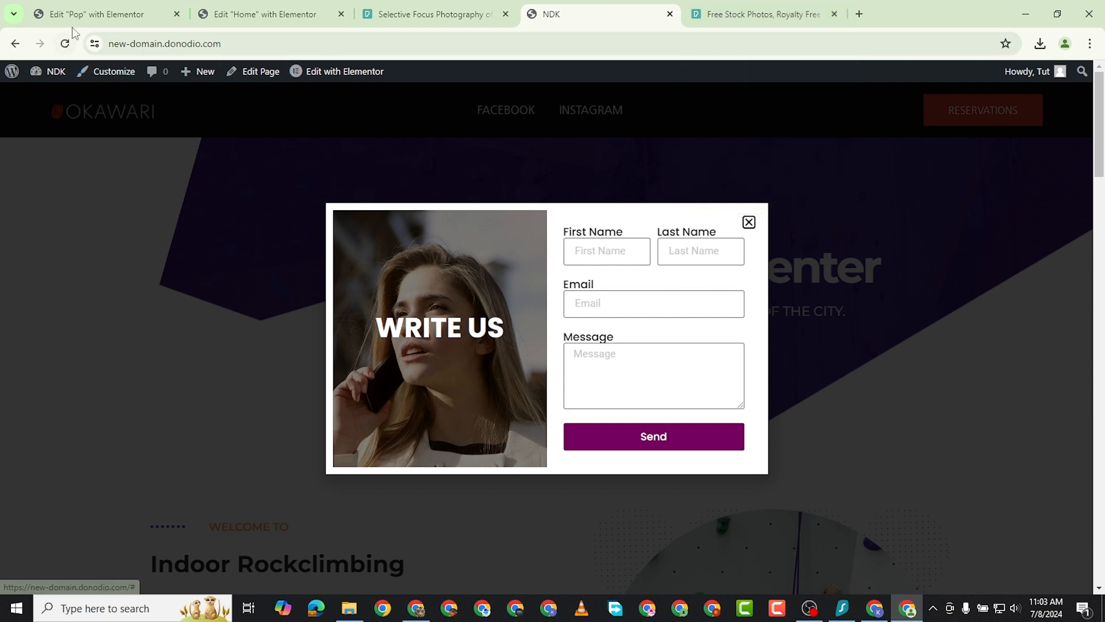
Return to the popup editor, reopen its publish settings and proceed to the advanced rules.
left_click(96, 14)
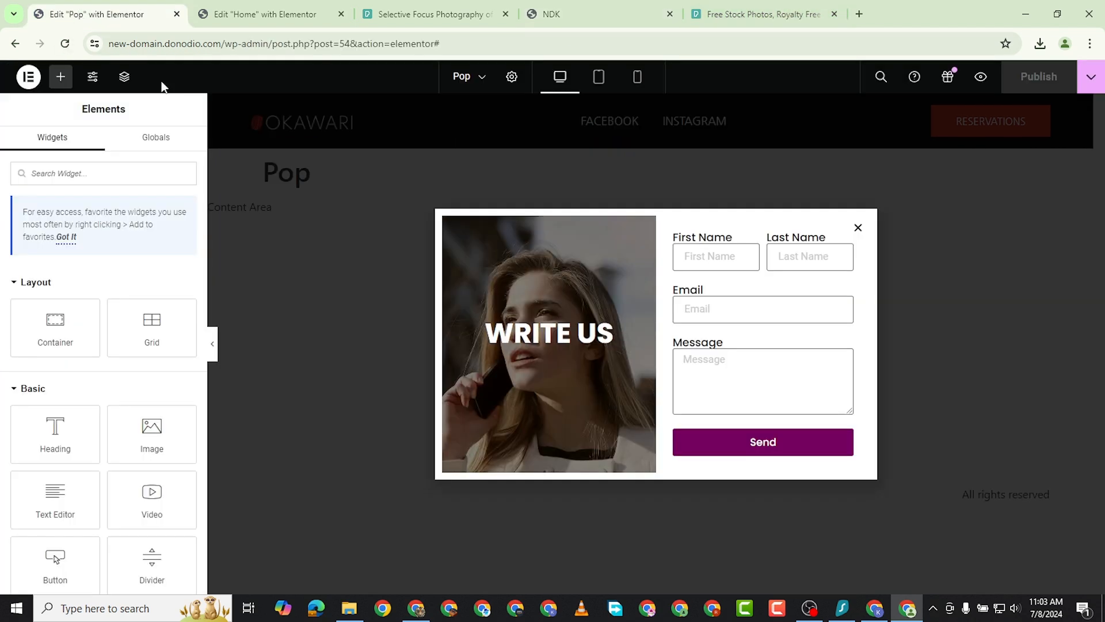
left_click(1091, 76)
left_click(1017, 226)
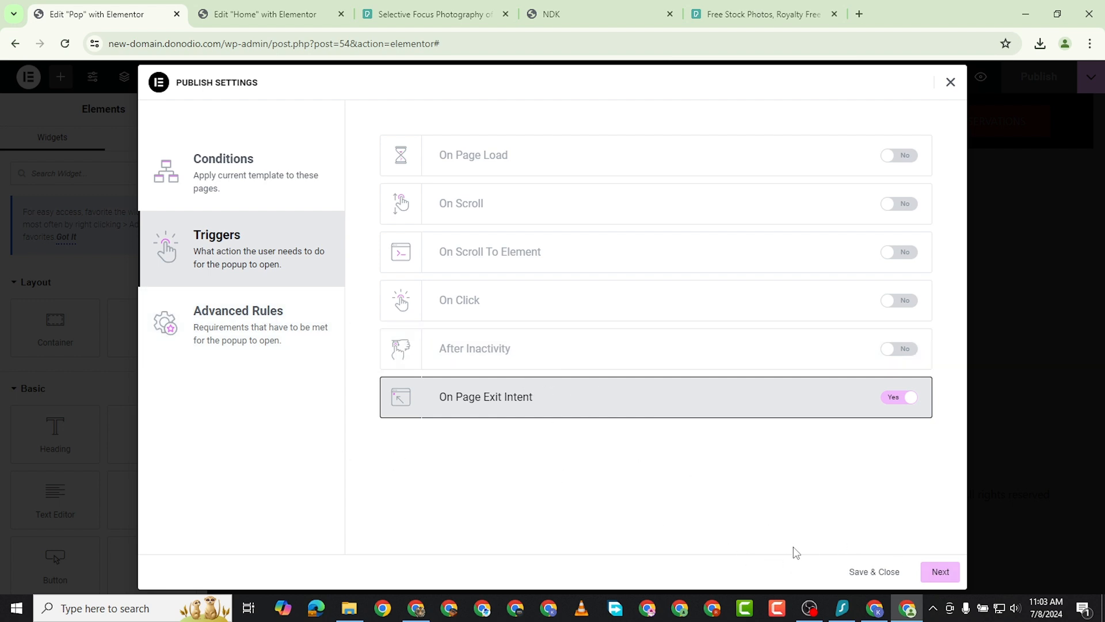
left_click(934, 571)
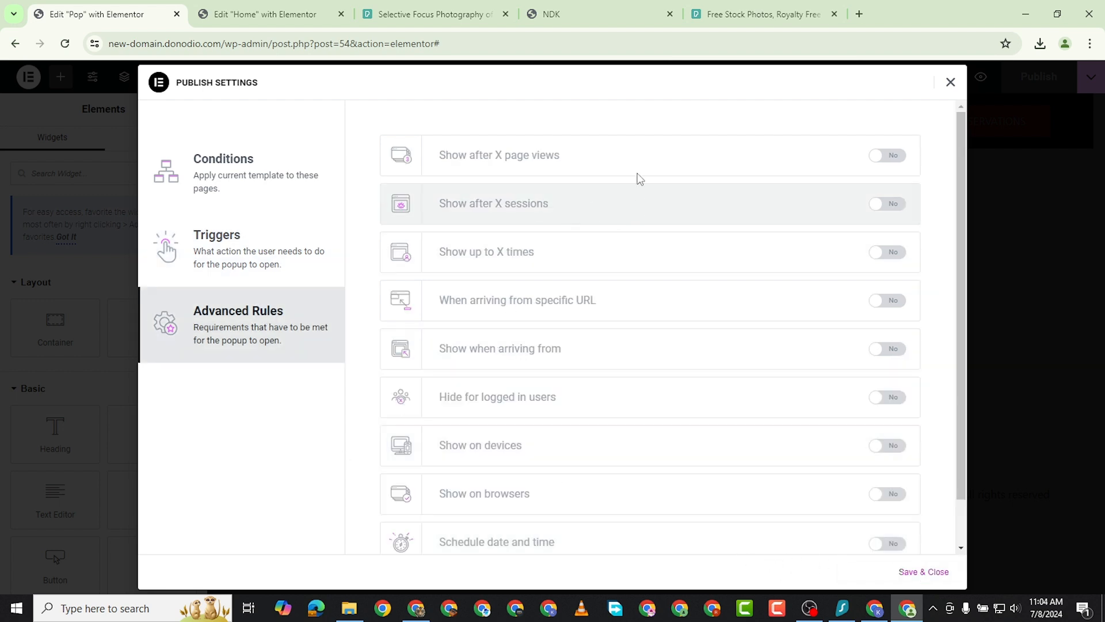
Try the Show after X page views rule with 3 views and the Show after X sessions rule with 2 sessions, disabling both again.
left_click(895, 156)
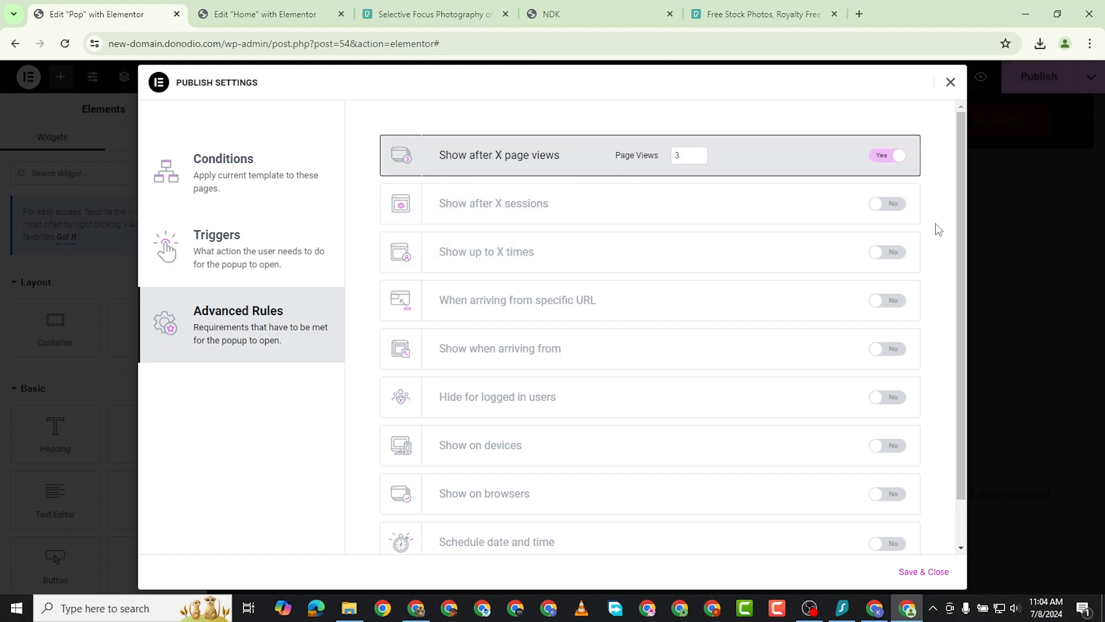
left_click(890, 205)
left_click(883, 160)
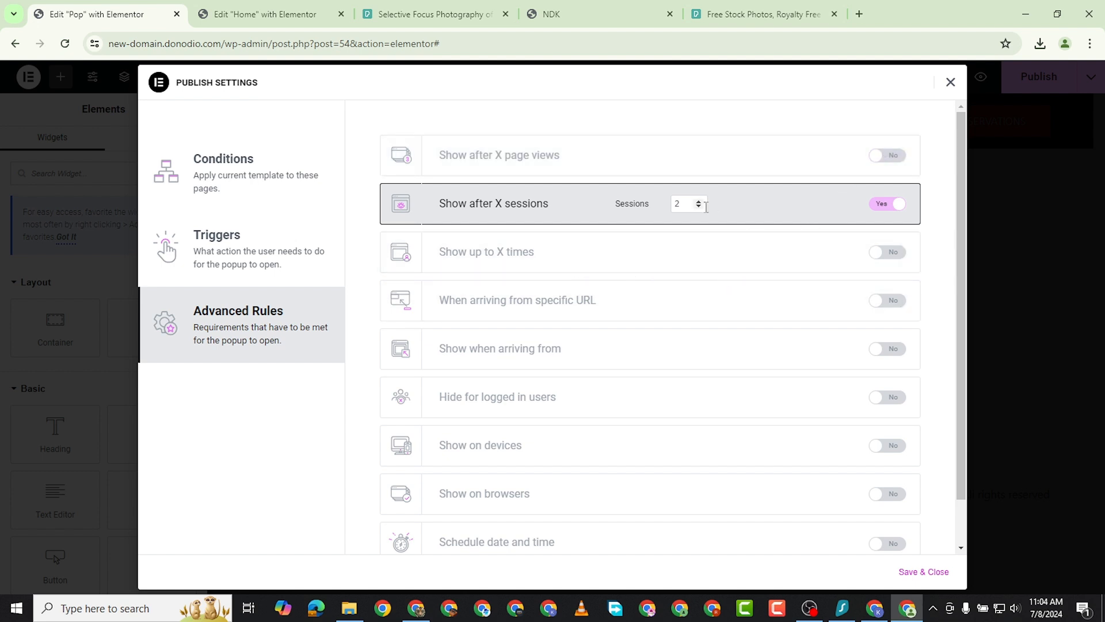
left_click(885, 205)
Try the Show up to X times rule with 3 times per Day and per Week, counted On Close, and disable it again.
left_click(887, 253)
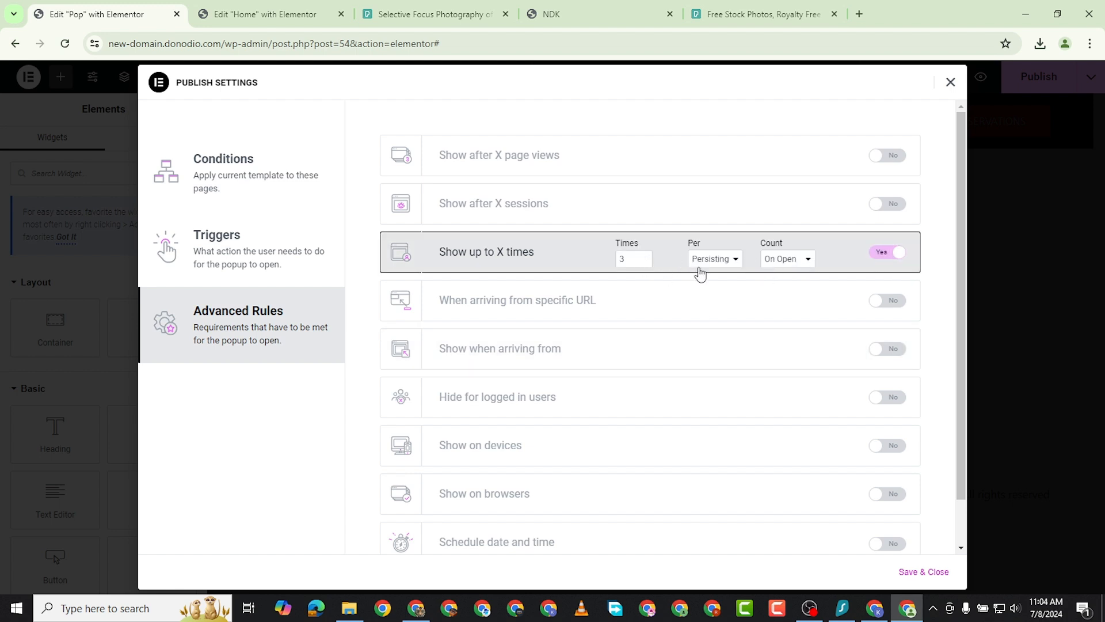
left_click(729, 260)
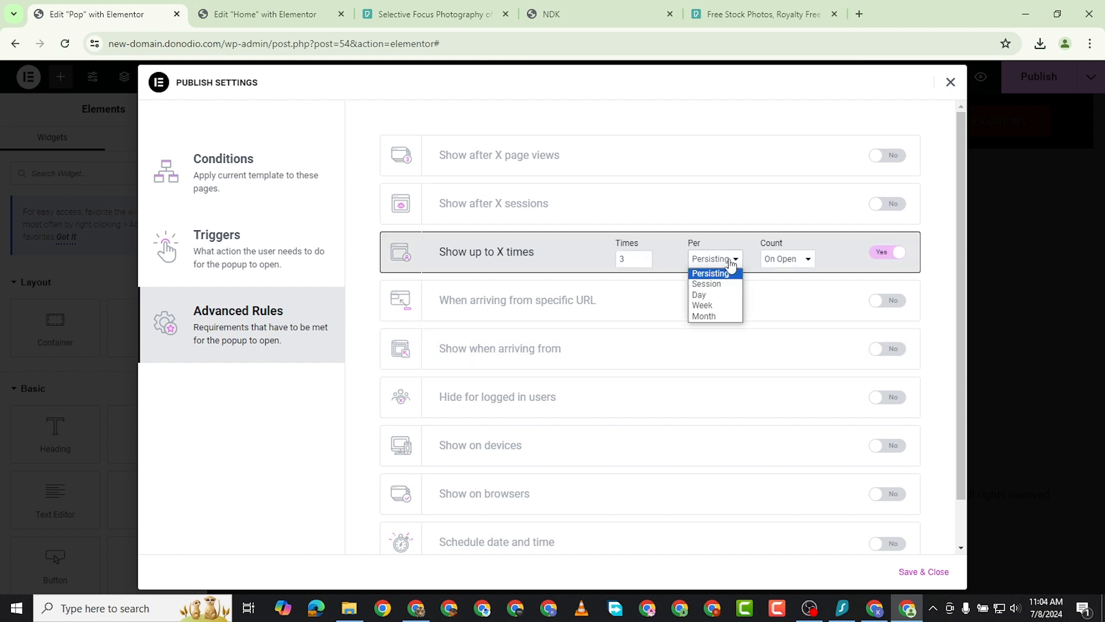
left_click(719, 297)
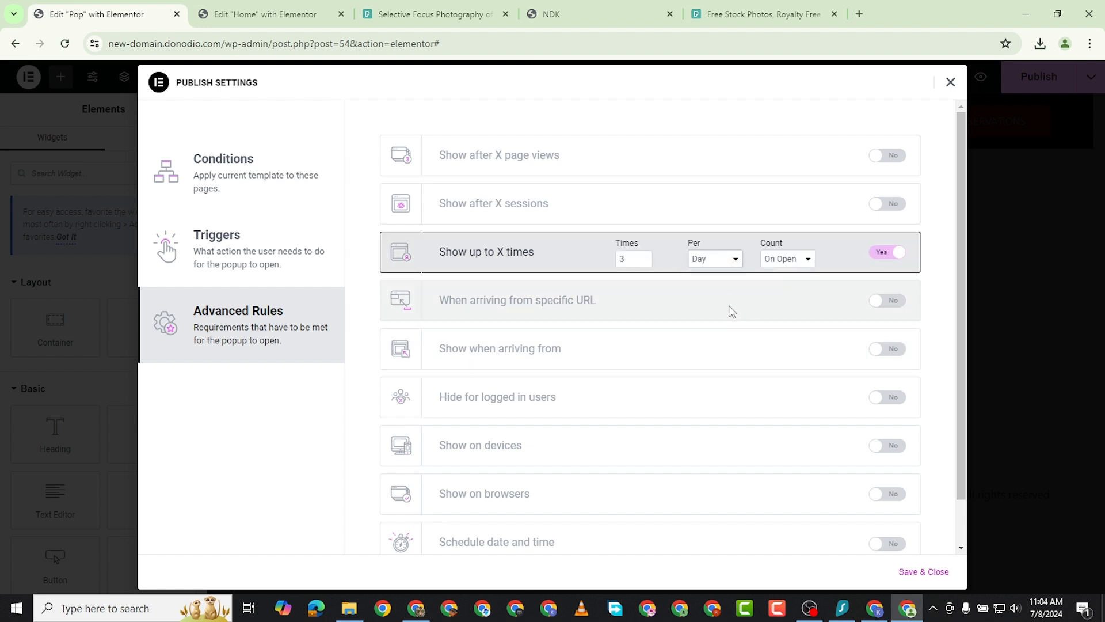
left_click(716, 258)
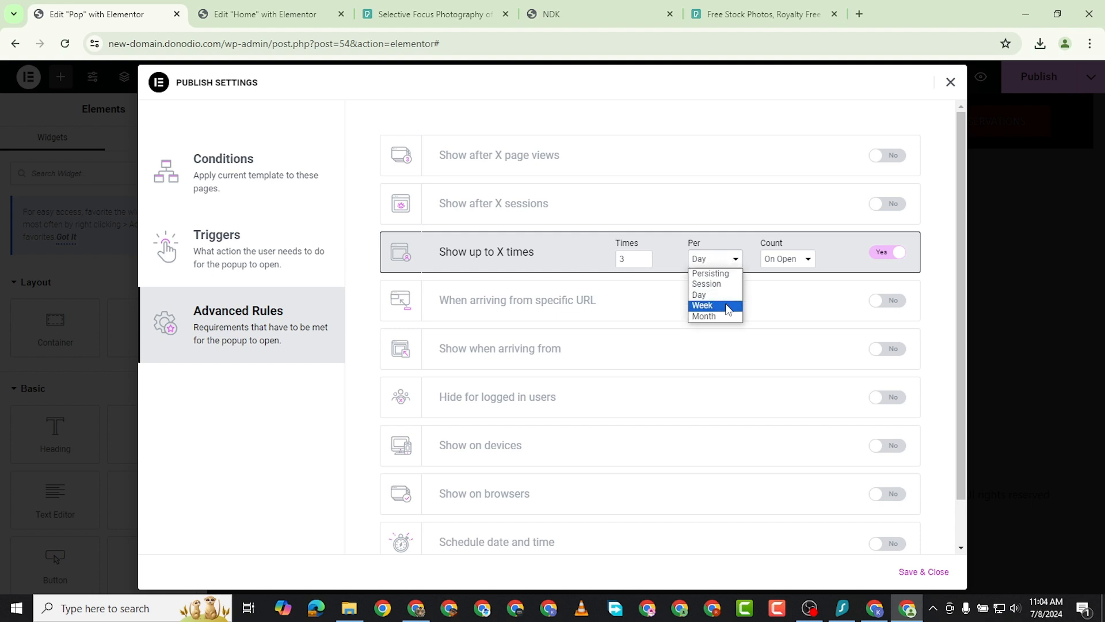
left_click(727, 307)
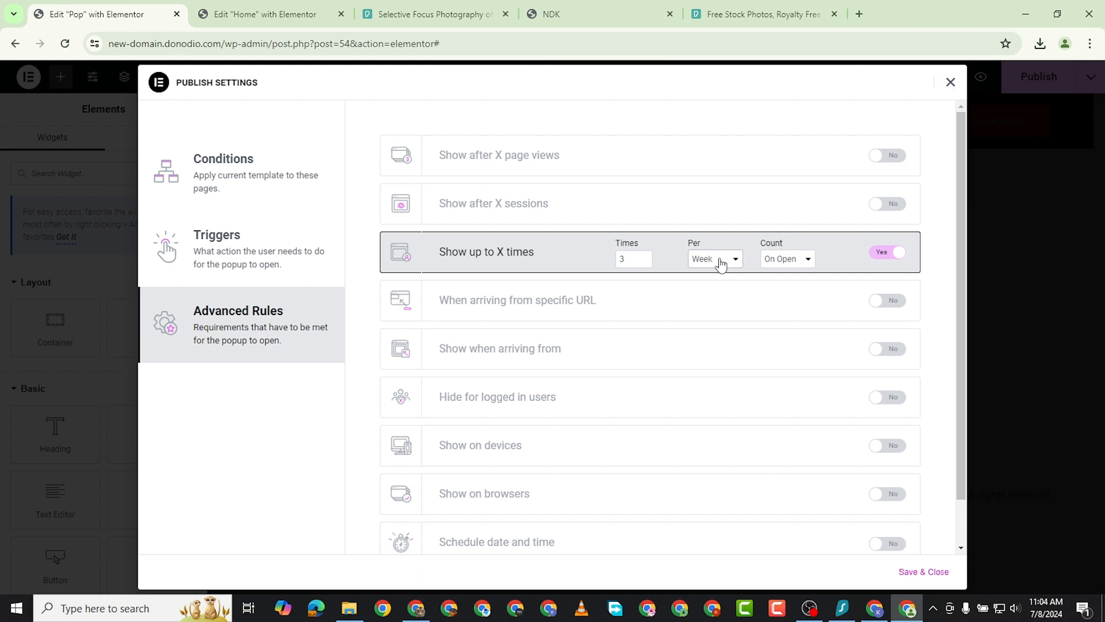
left_click(788, 263)
left_click(796, 284)
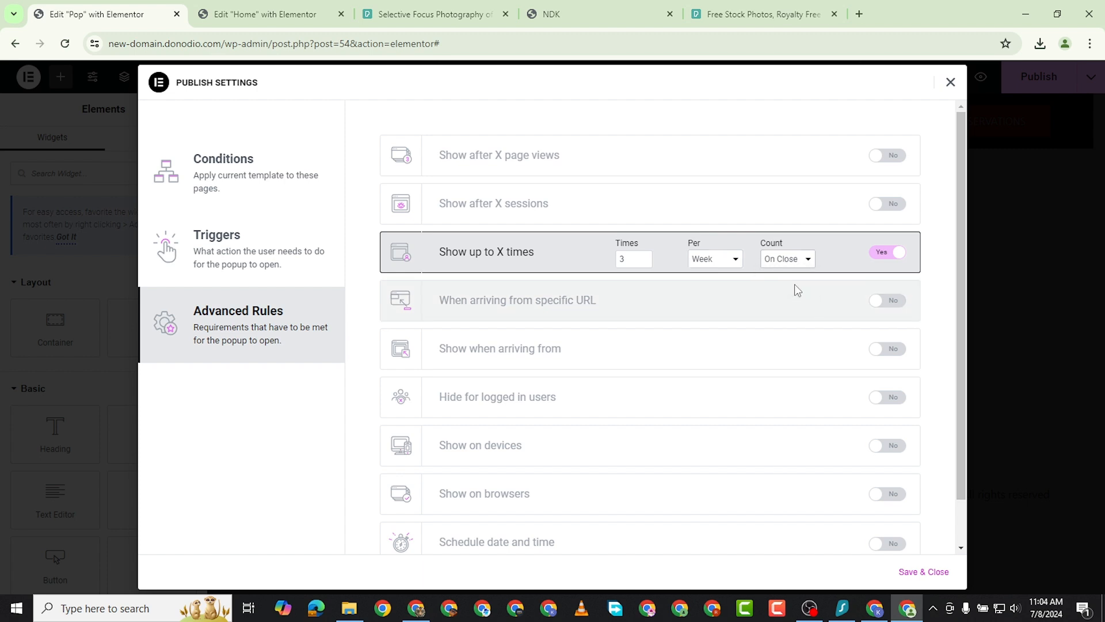
left_click(900, 253)
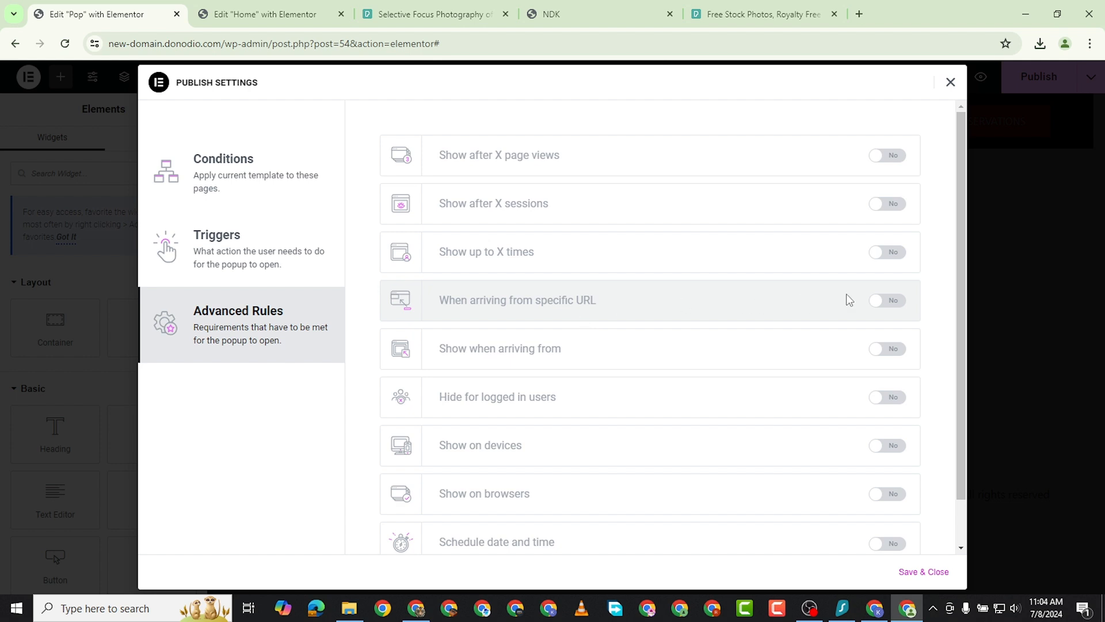
Try the When arriving from specific URL rule and the Show when arriving from rule, disabling each one again.
left_click(894, 303)
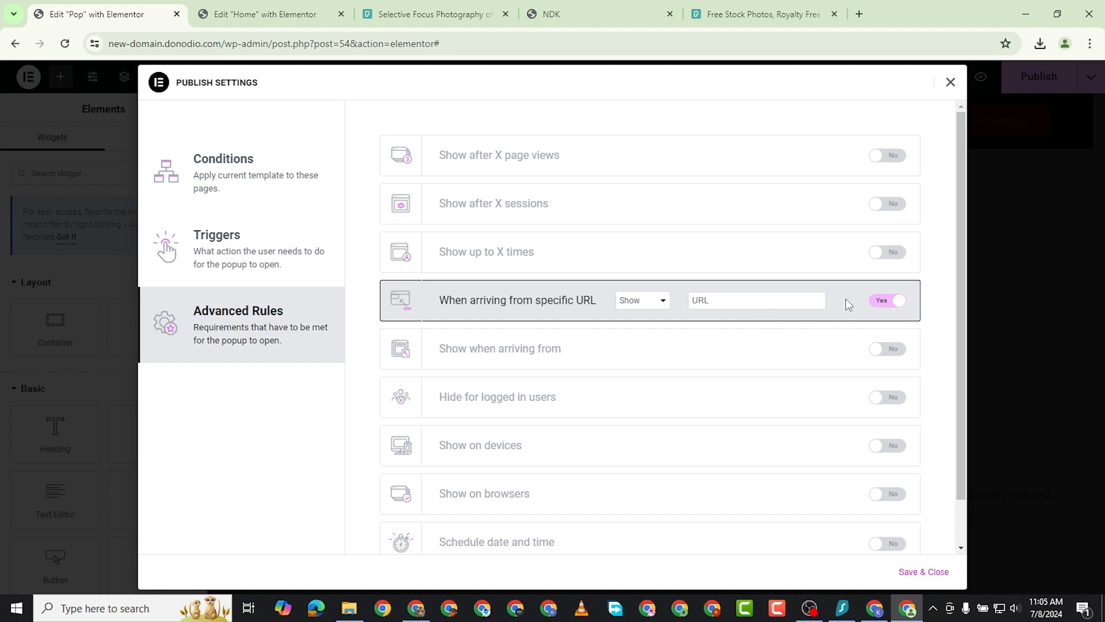
left_click(874, 302)
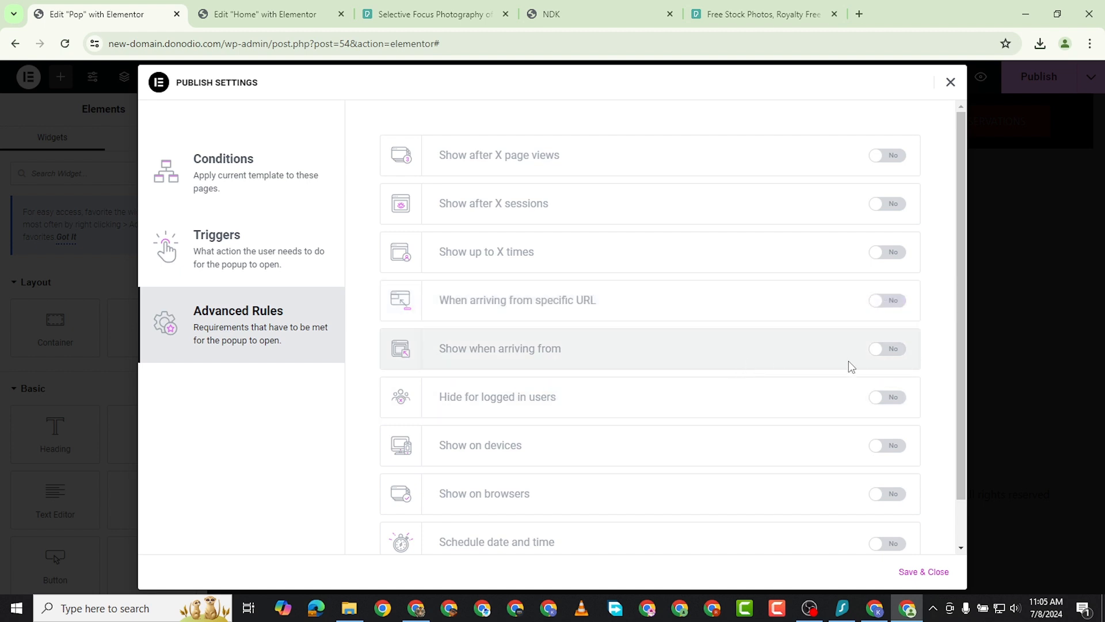
left_click(890, 349)
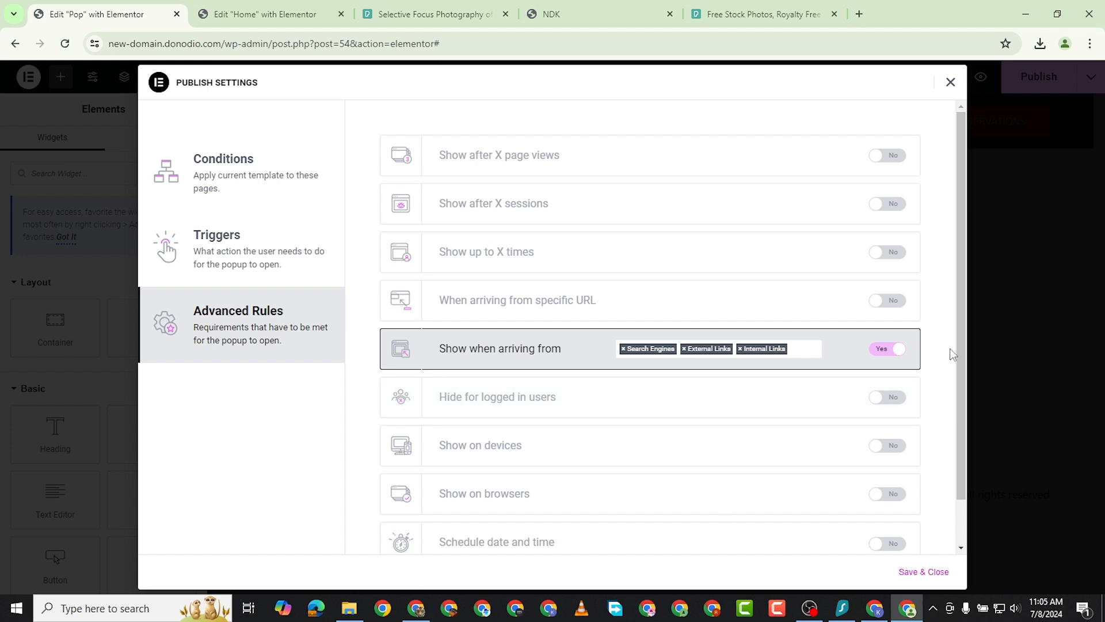
left_click(888, 350)
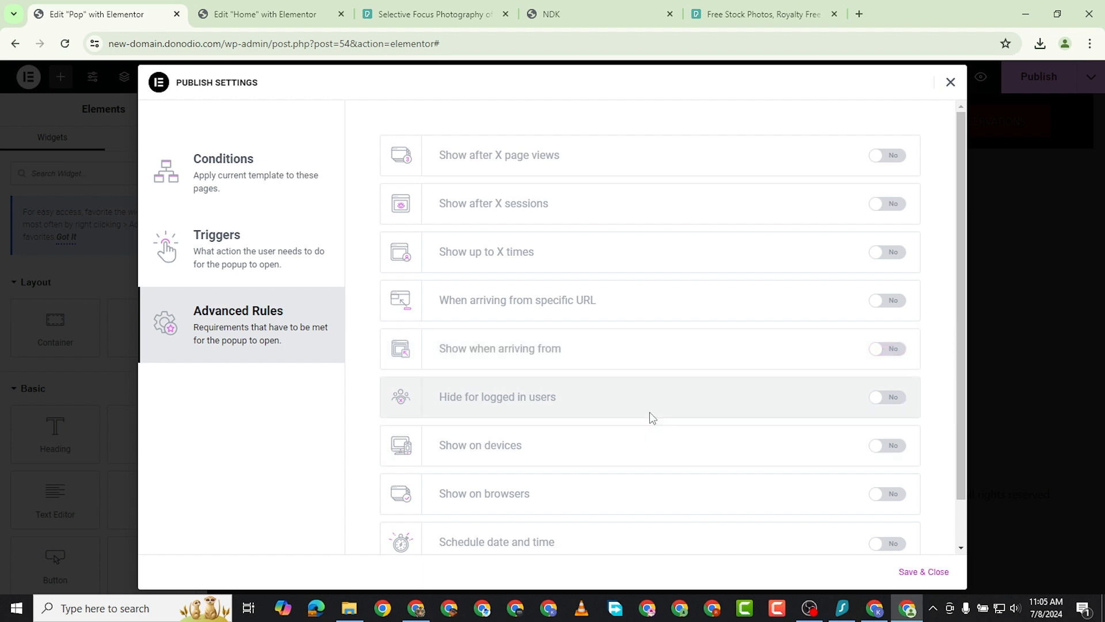
Try the Hide for logged in users rule with All Users and the Show on devices rule with its default devices, disabling both again.
left_click(883, 397)
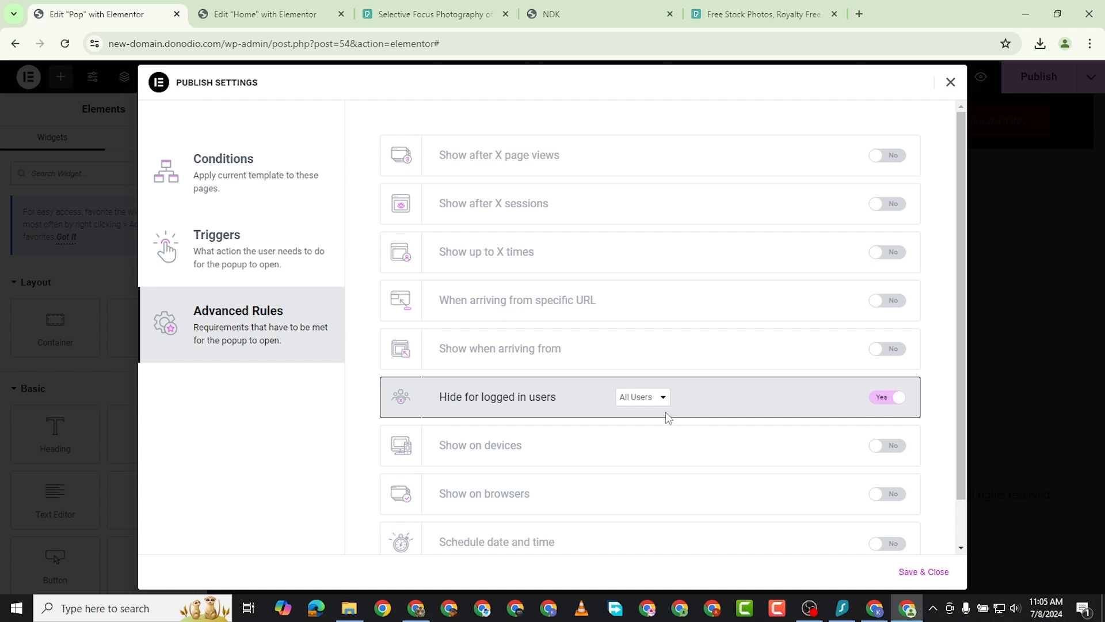
left_click(649, 403)
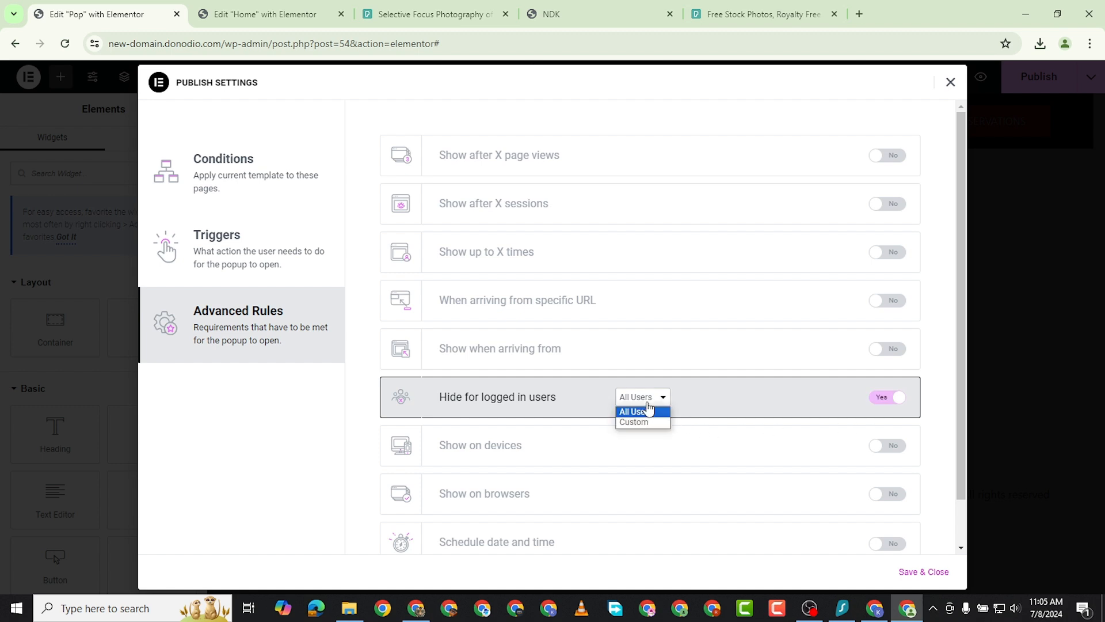
left_click(743, 387)
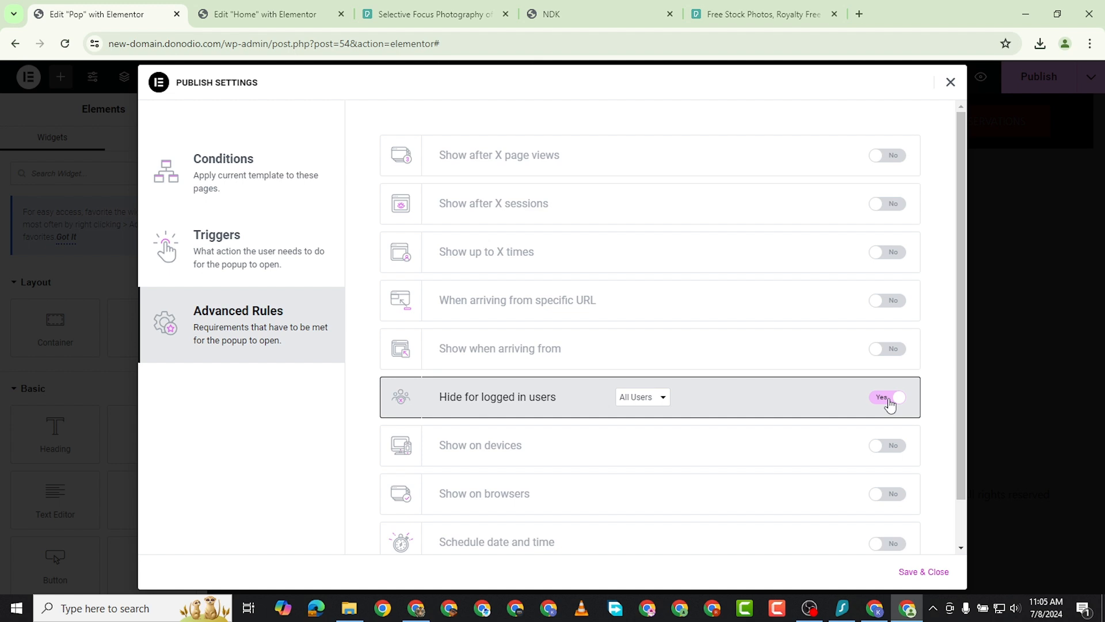
left_click(890, 405)
left_click(895, 447)
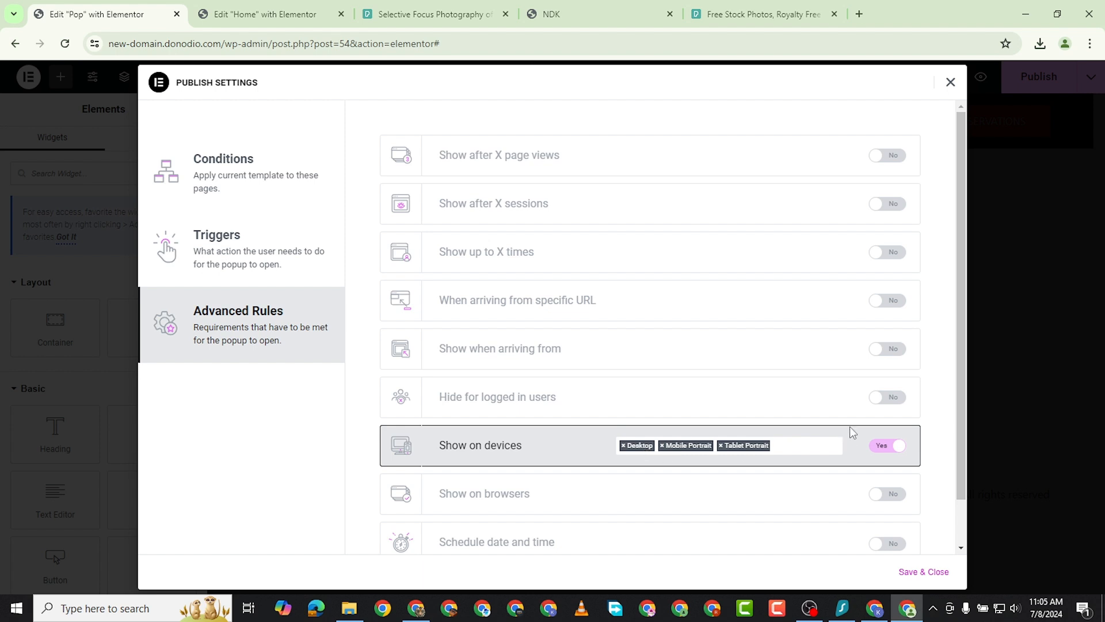
left_click(887, 446)
Try the Show on browsers rule with the Custom browser option and disable it again.
scroll(748, 512, "down", 1)
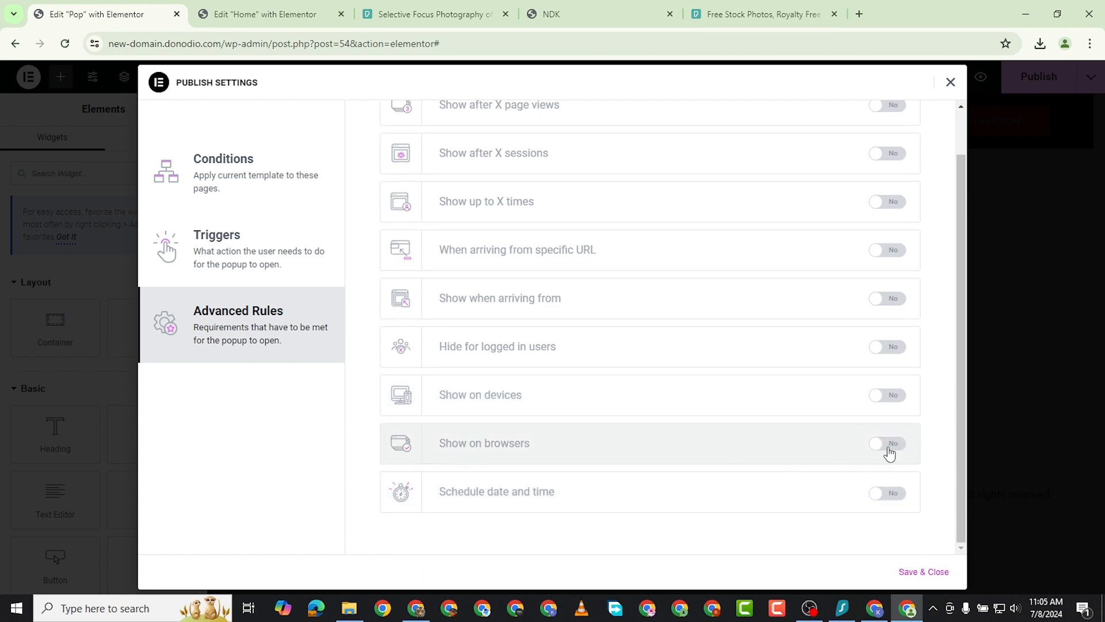
left_click(888, 446)
left_click(668, 449)
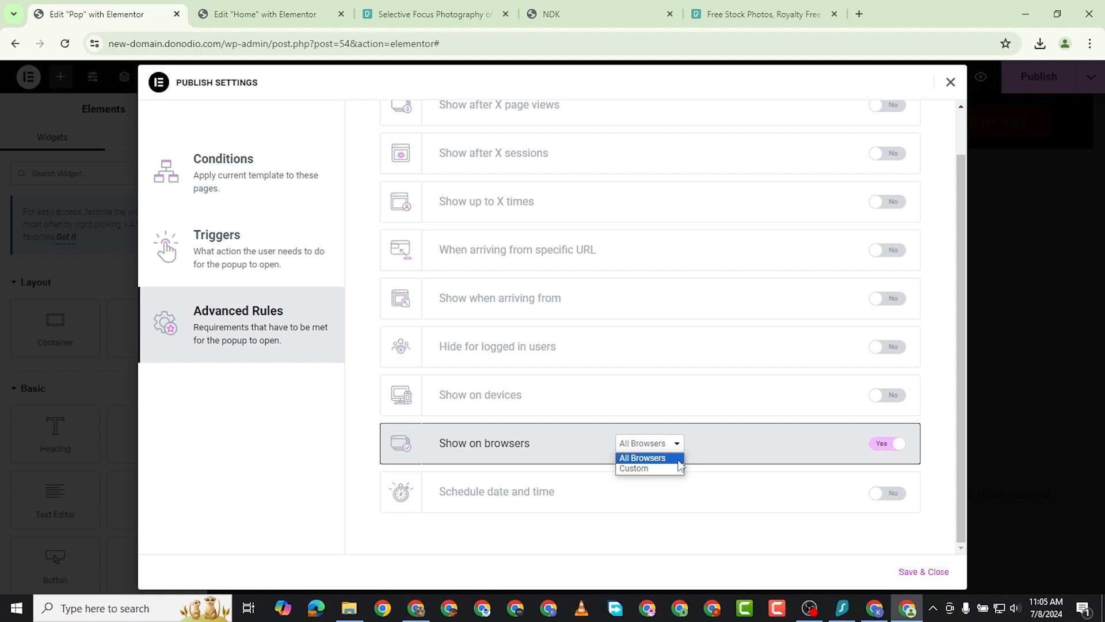
left_click(669, 470)
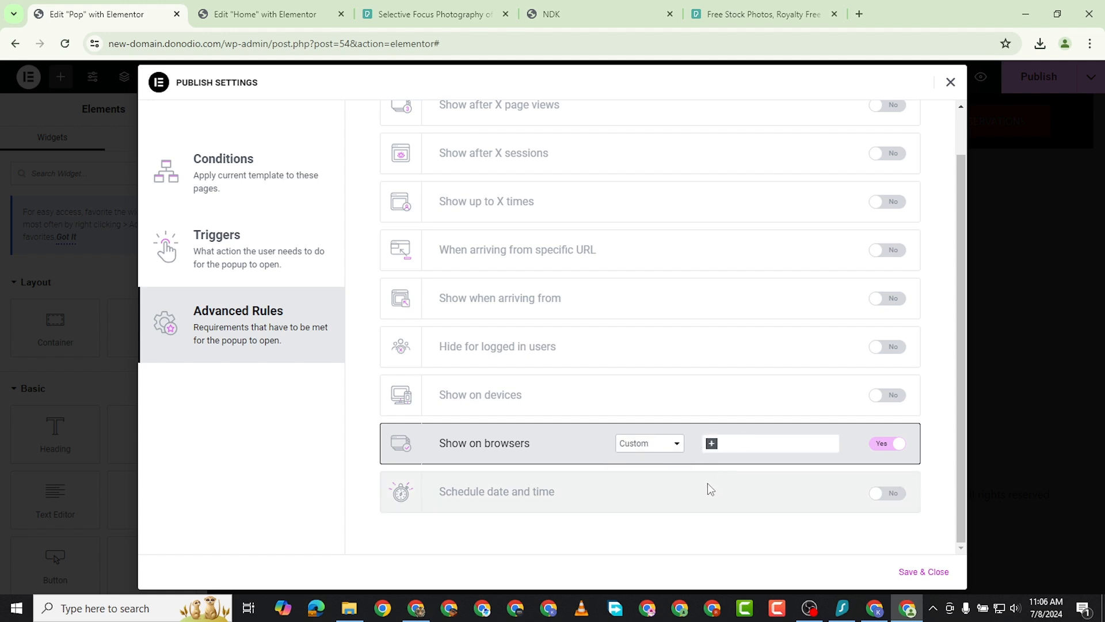
left_click(896, 452)
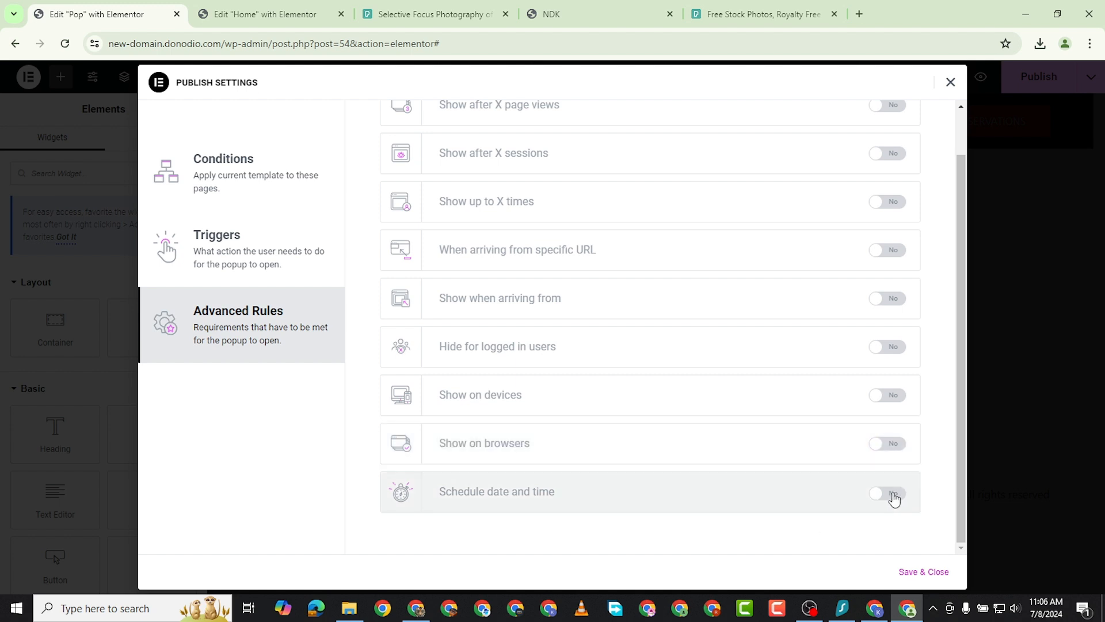
Try the Schedule date and time rule with the Site timezone and its Start and End date fields, and disable it again.
left_click(891, 494)
left_click(644, 507)
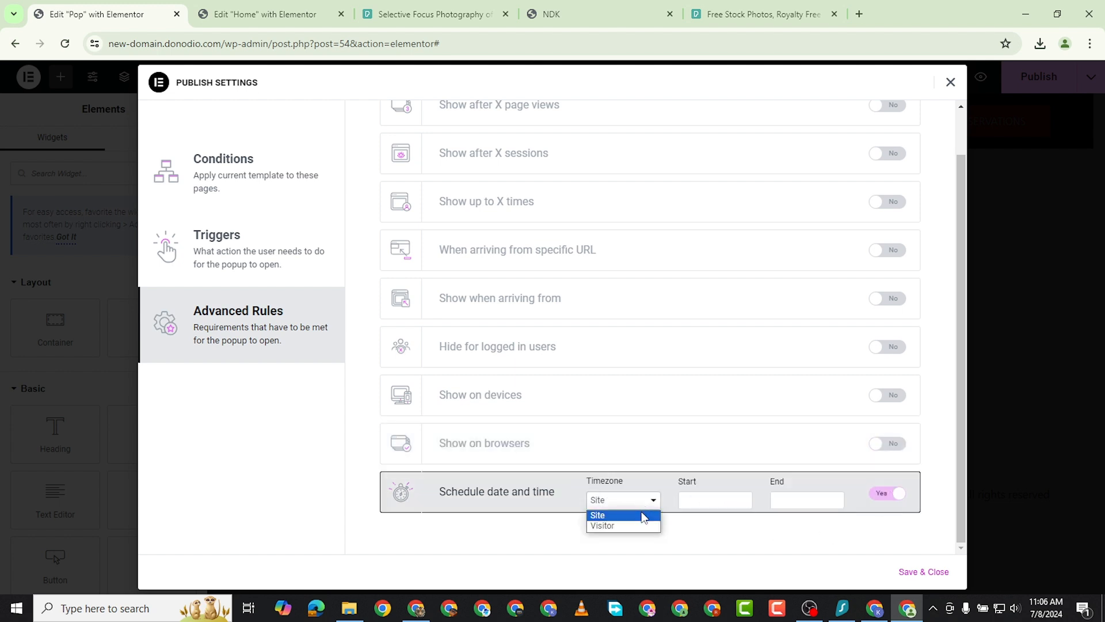
left_click(642, 516)
left_click(695, 506)
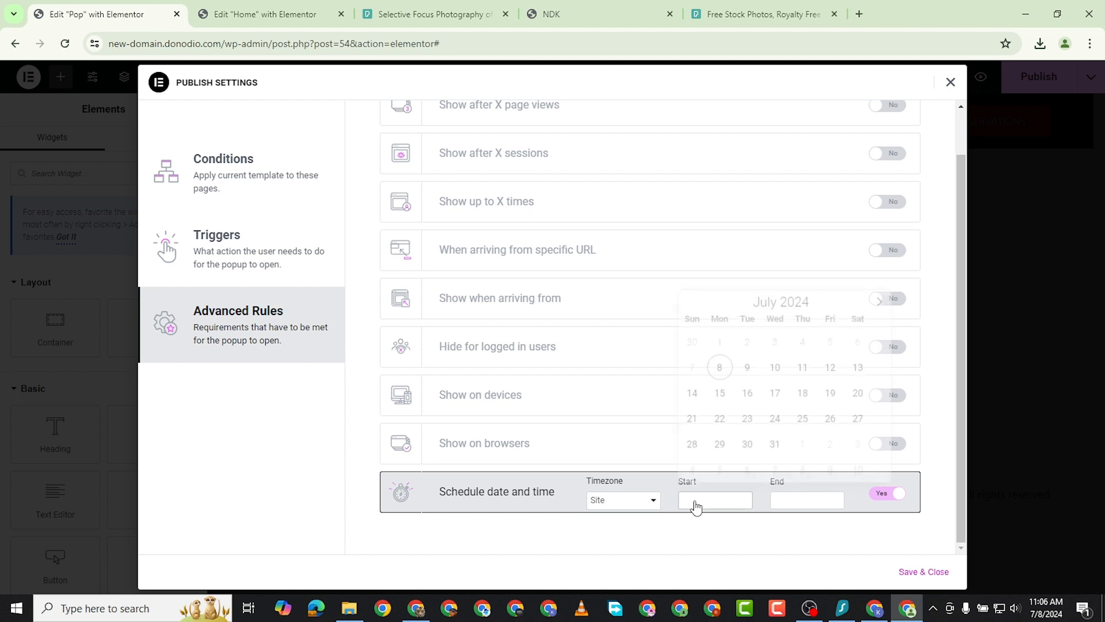
left_click(803, 510)
left_click(885, 494)
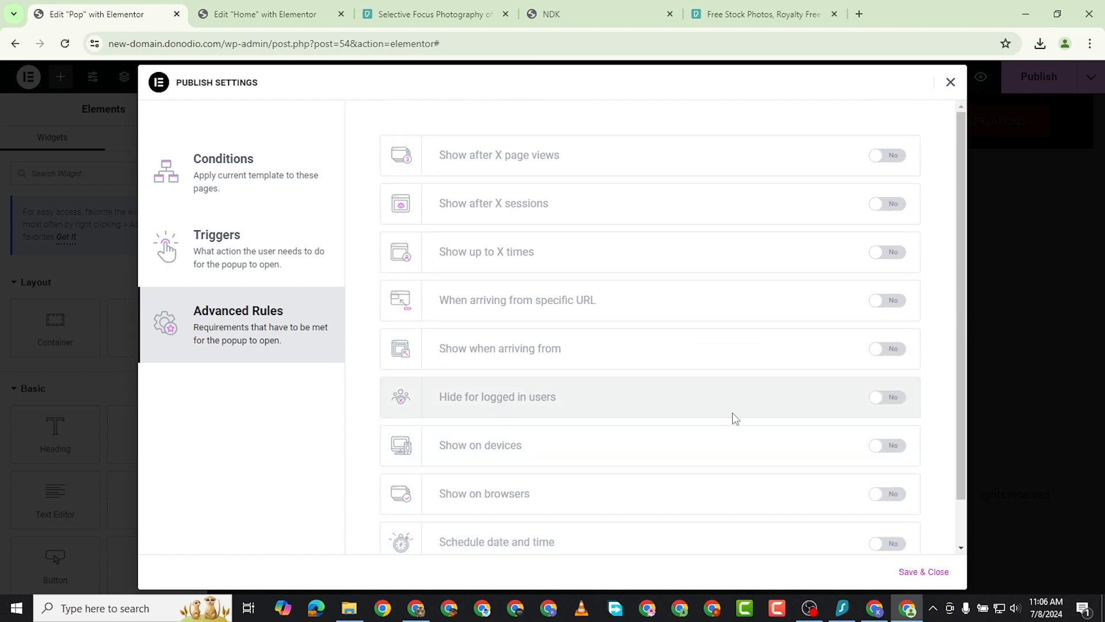
Review the list of advanced rules, leave them all disabled, and save and close the popup's publish settings.
scroll(576, 455, "down", 2)
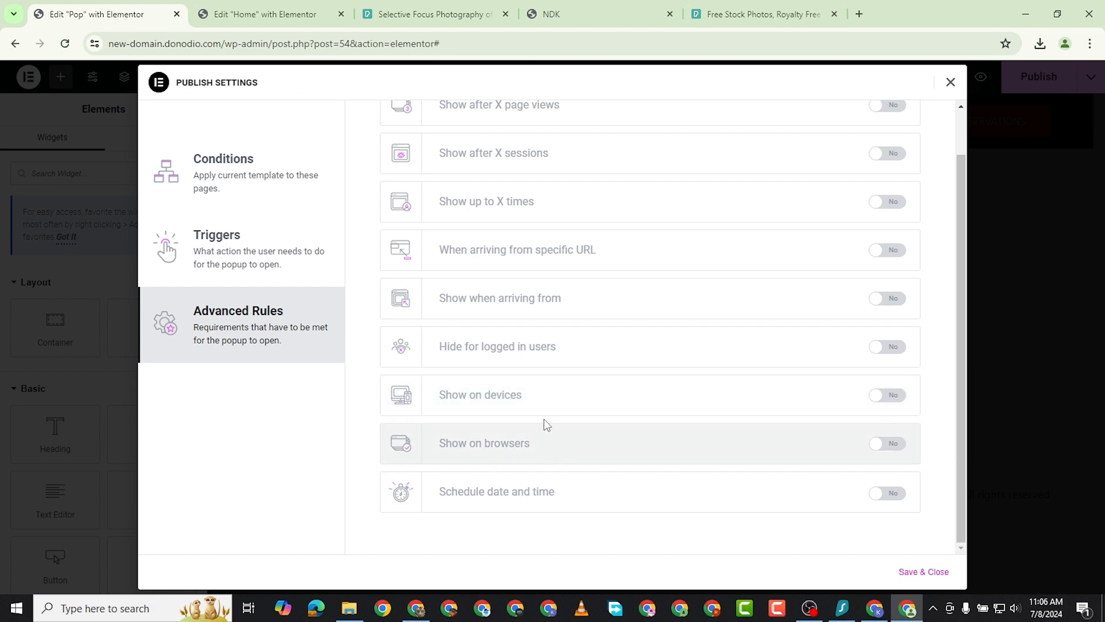
scroll(559, 368, "up", 1)
scroll(559, 368, "down", 1)
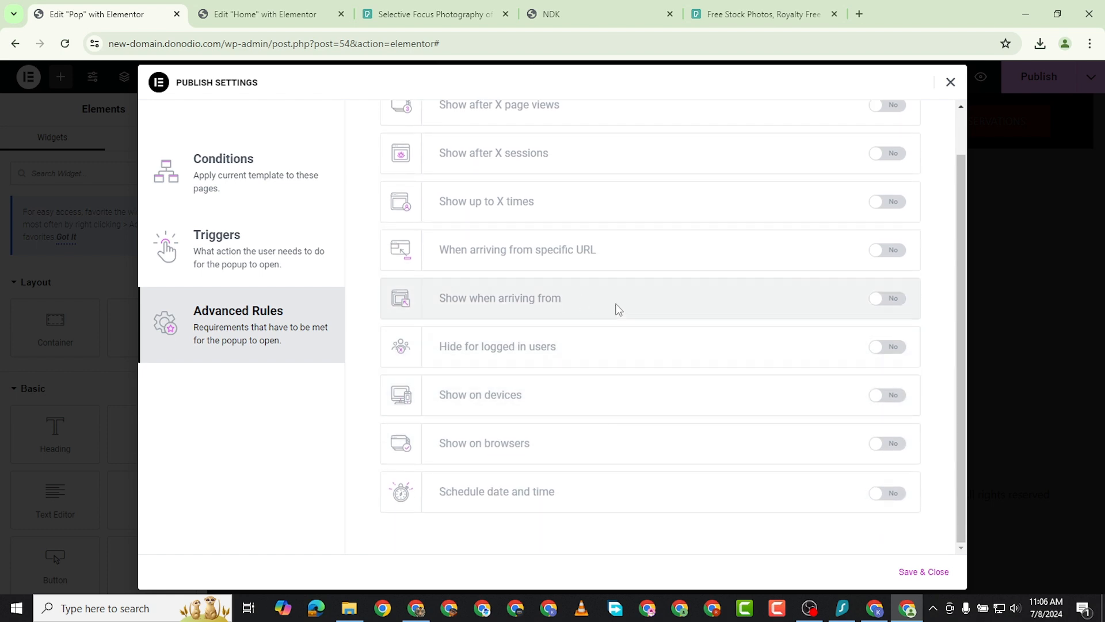
left_click(906, 572)
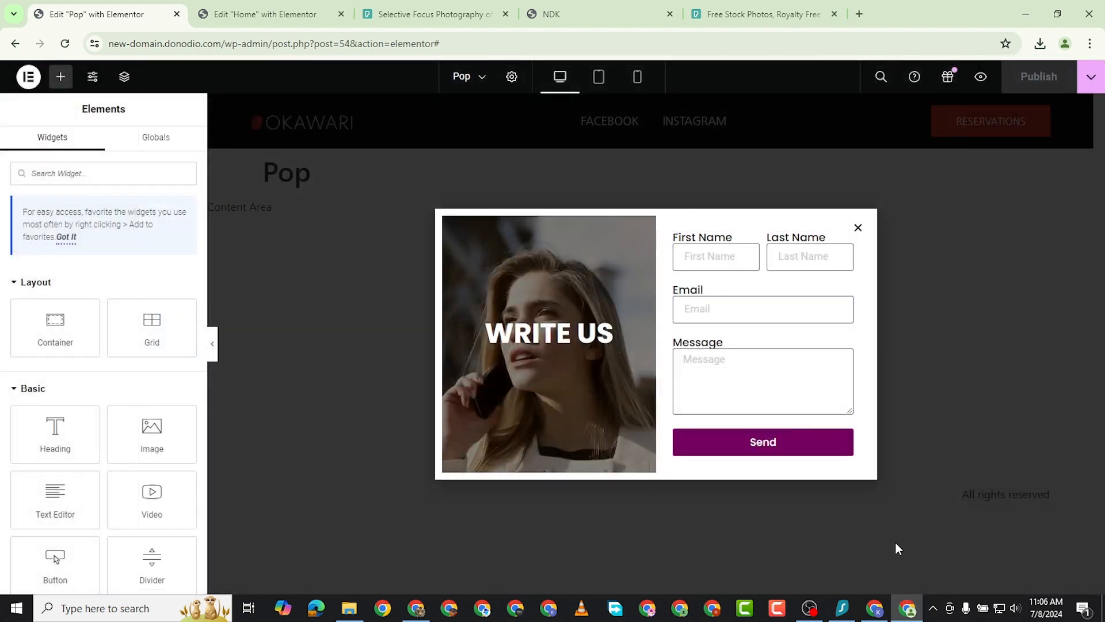